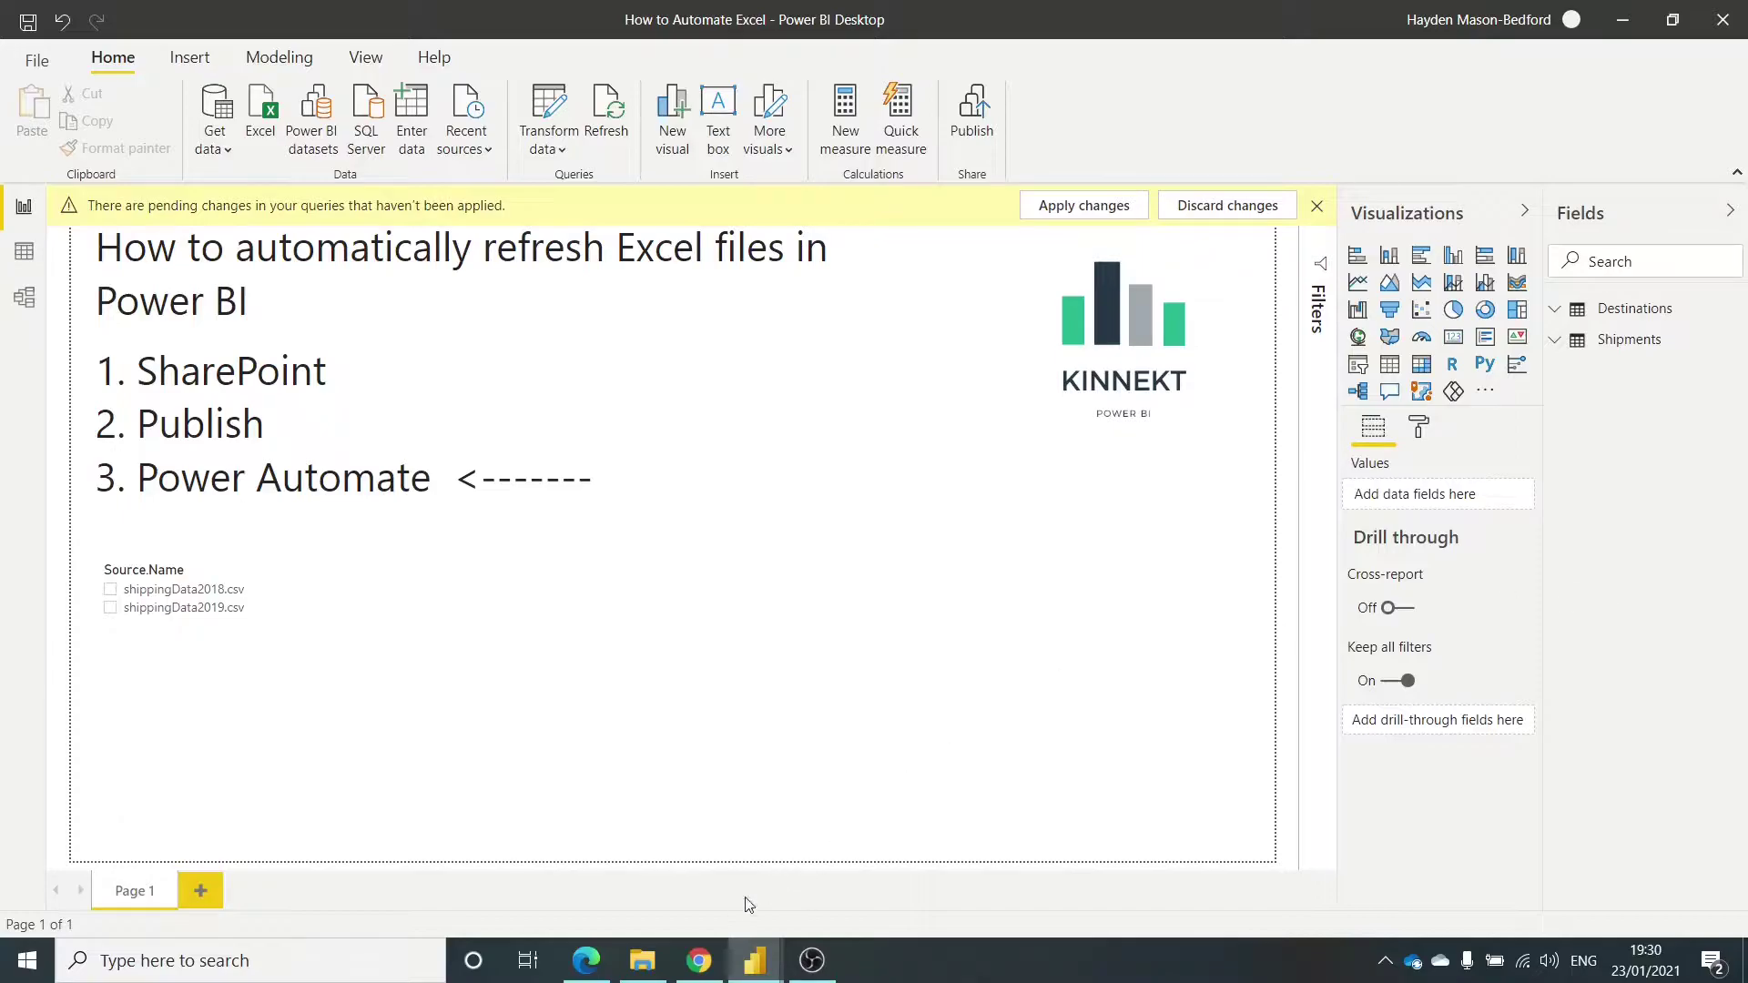
Bring the SharePoint Shipments library listing shippingData2018.csv and shippingData2019.csv to the front
click(696, 958)
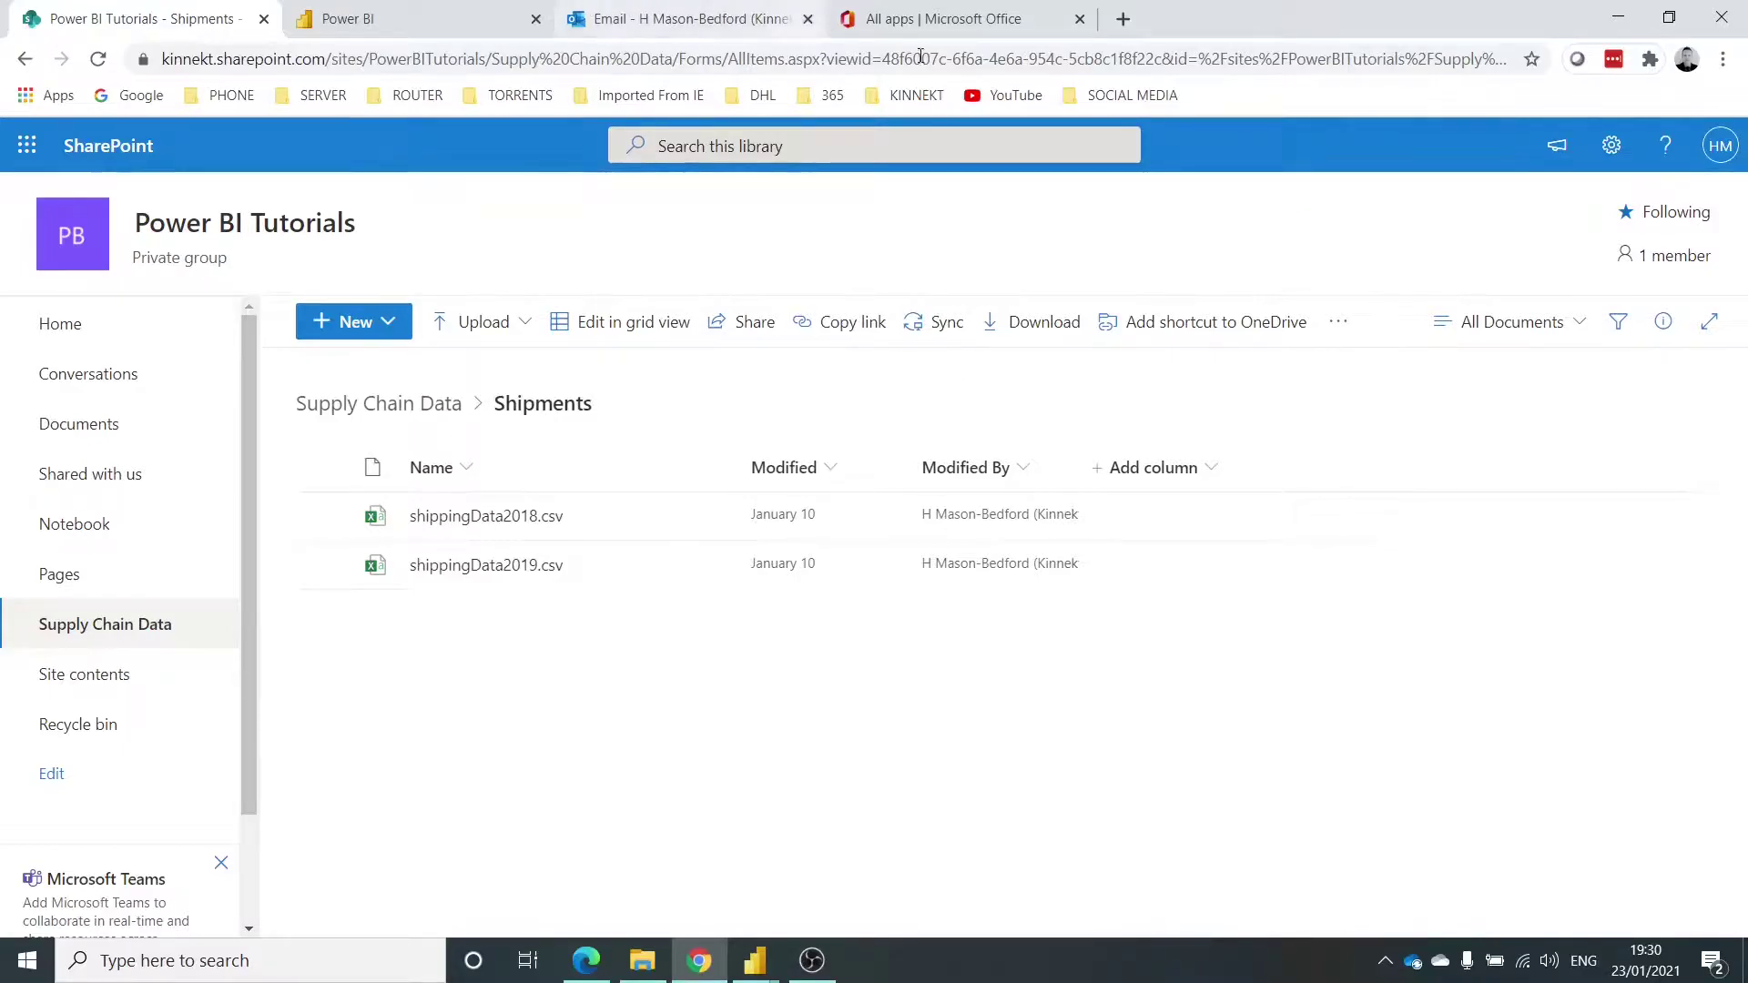
Go to the Office apps list and launch Power Automate
click(929, 18)
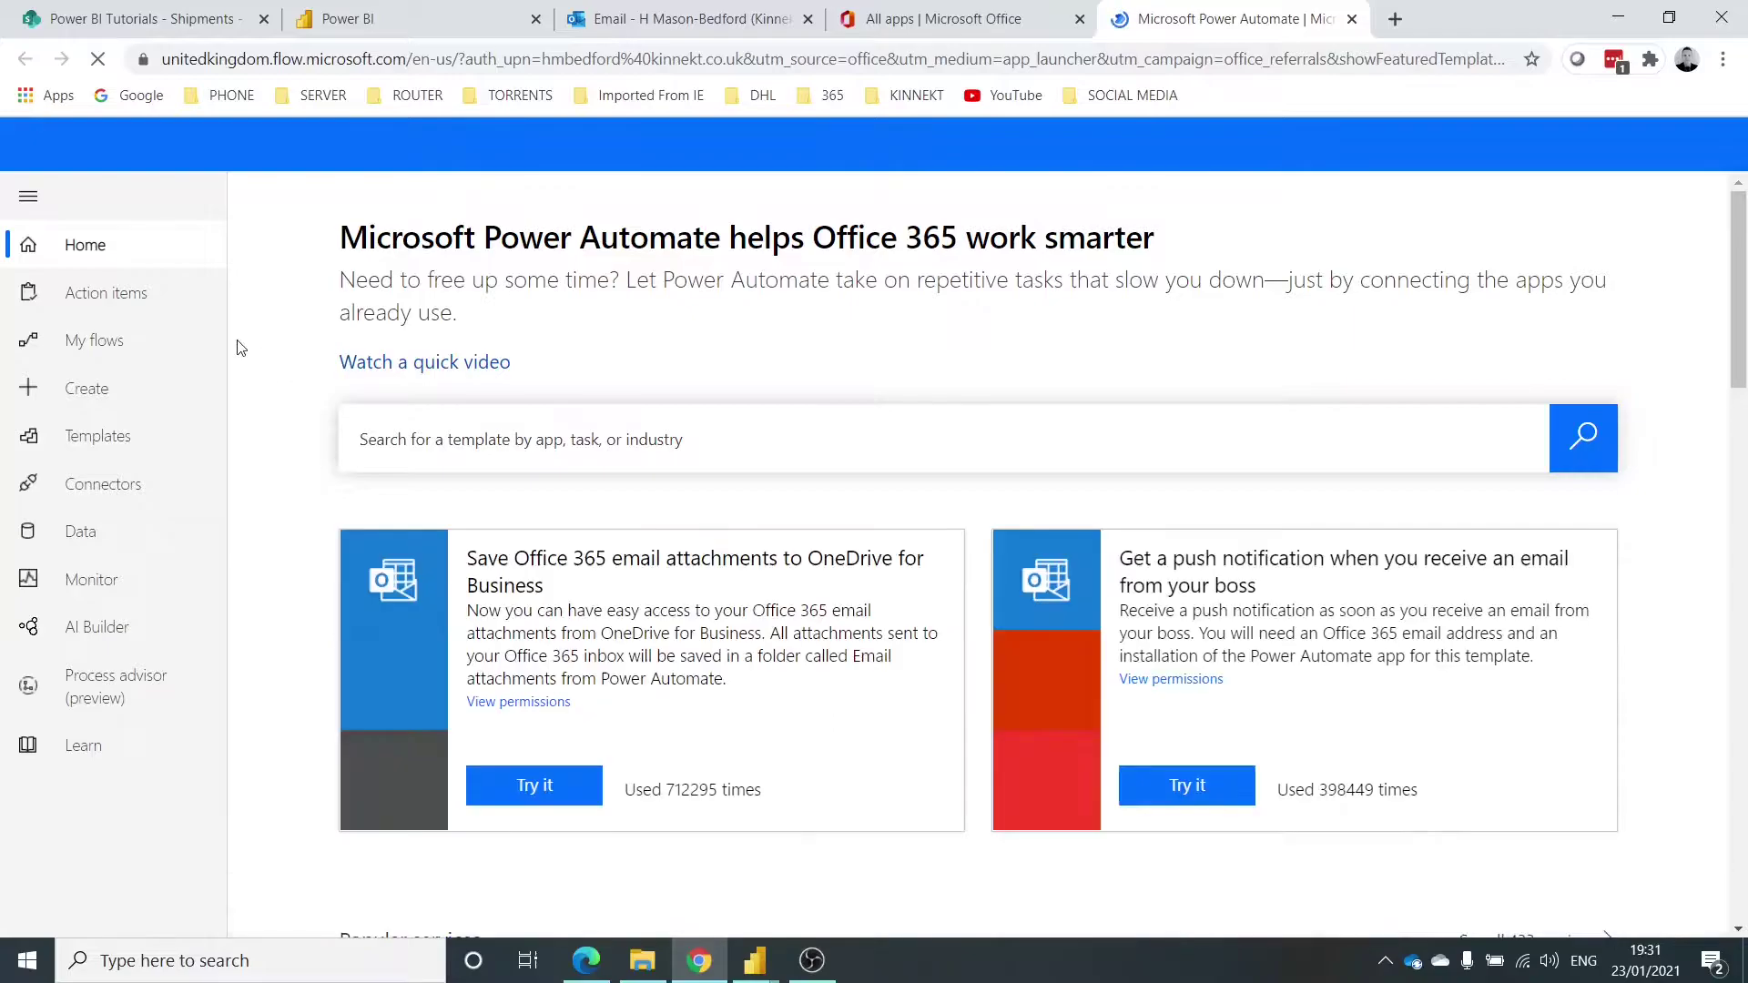
Show the Create page's blank flow types and dismiss the renamed-flow-types popup
scroll(714, 400, down, 1)
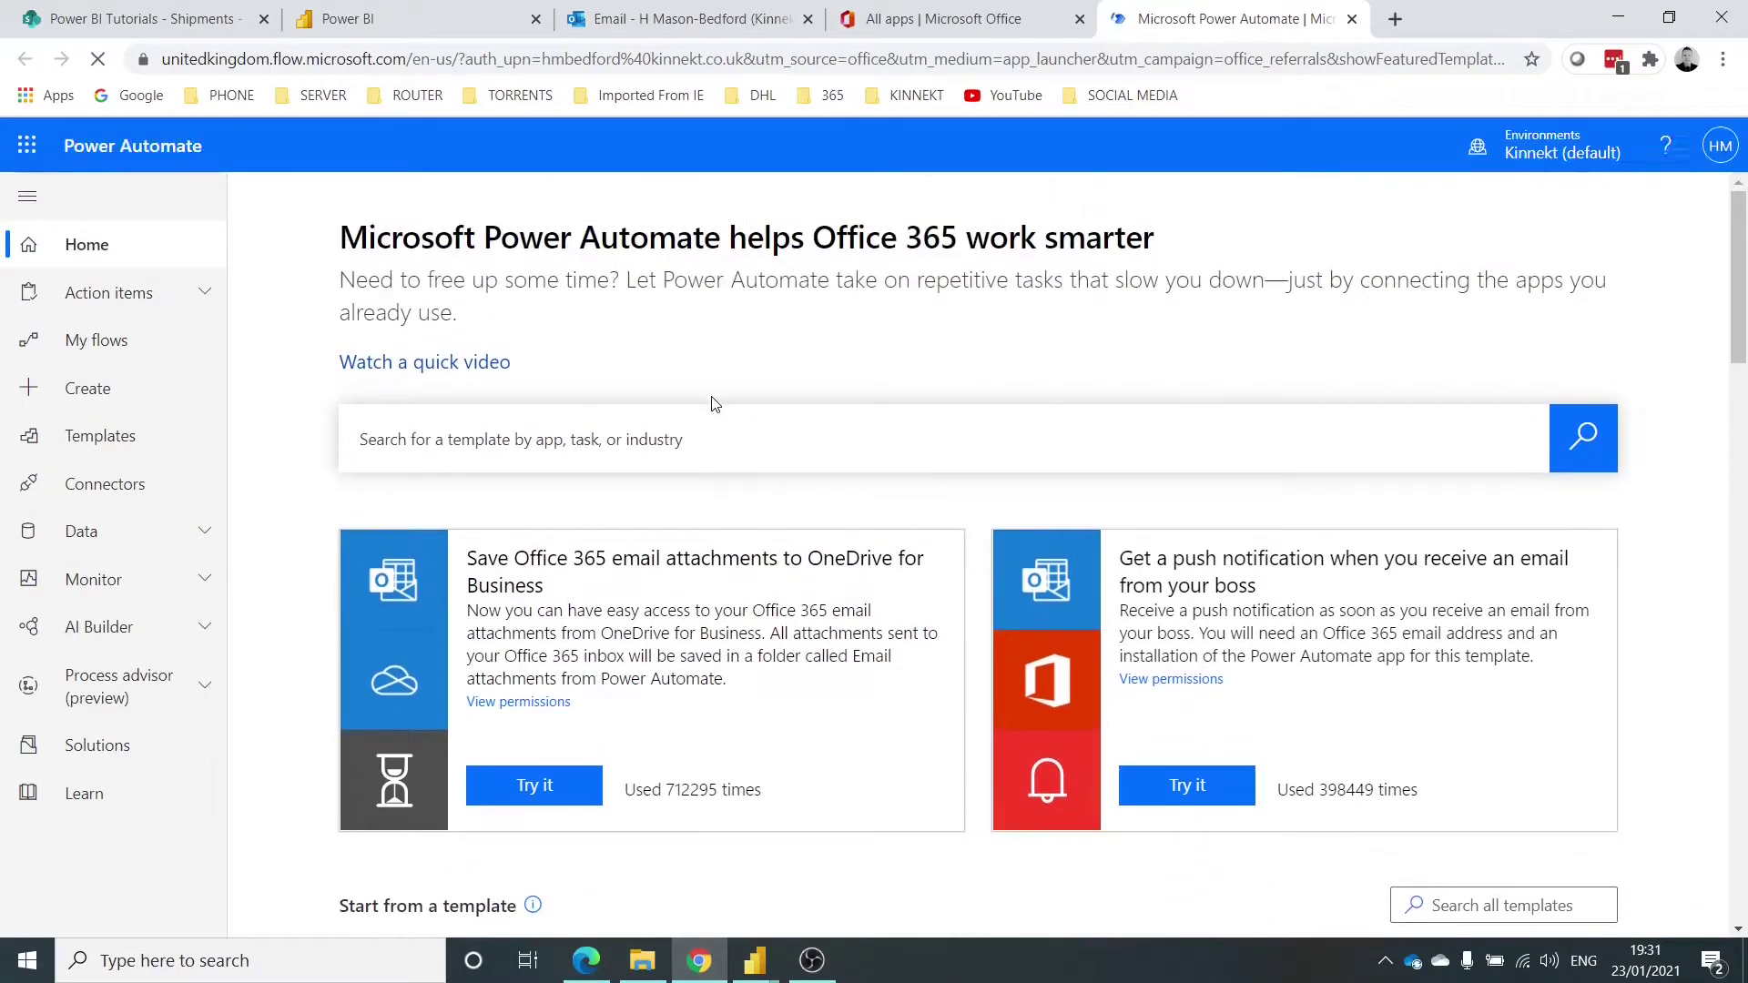
scroll(815, 562, down, 2)
scroll(815, 562, down, 3)
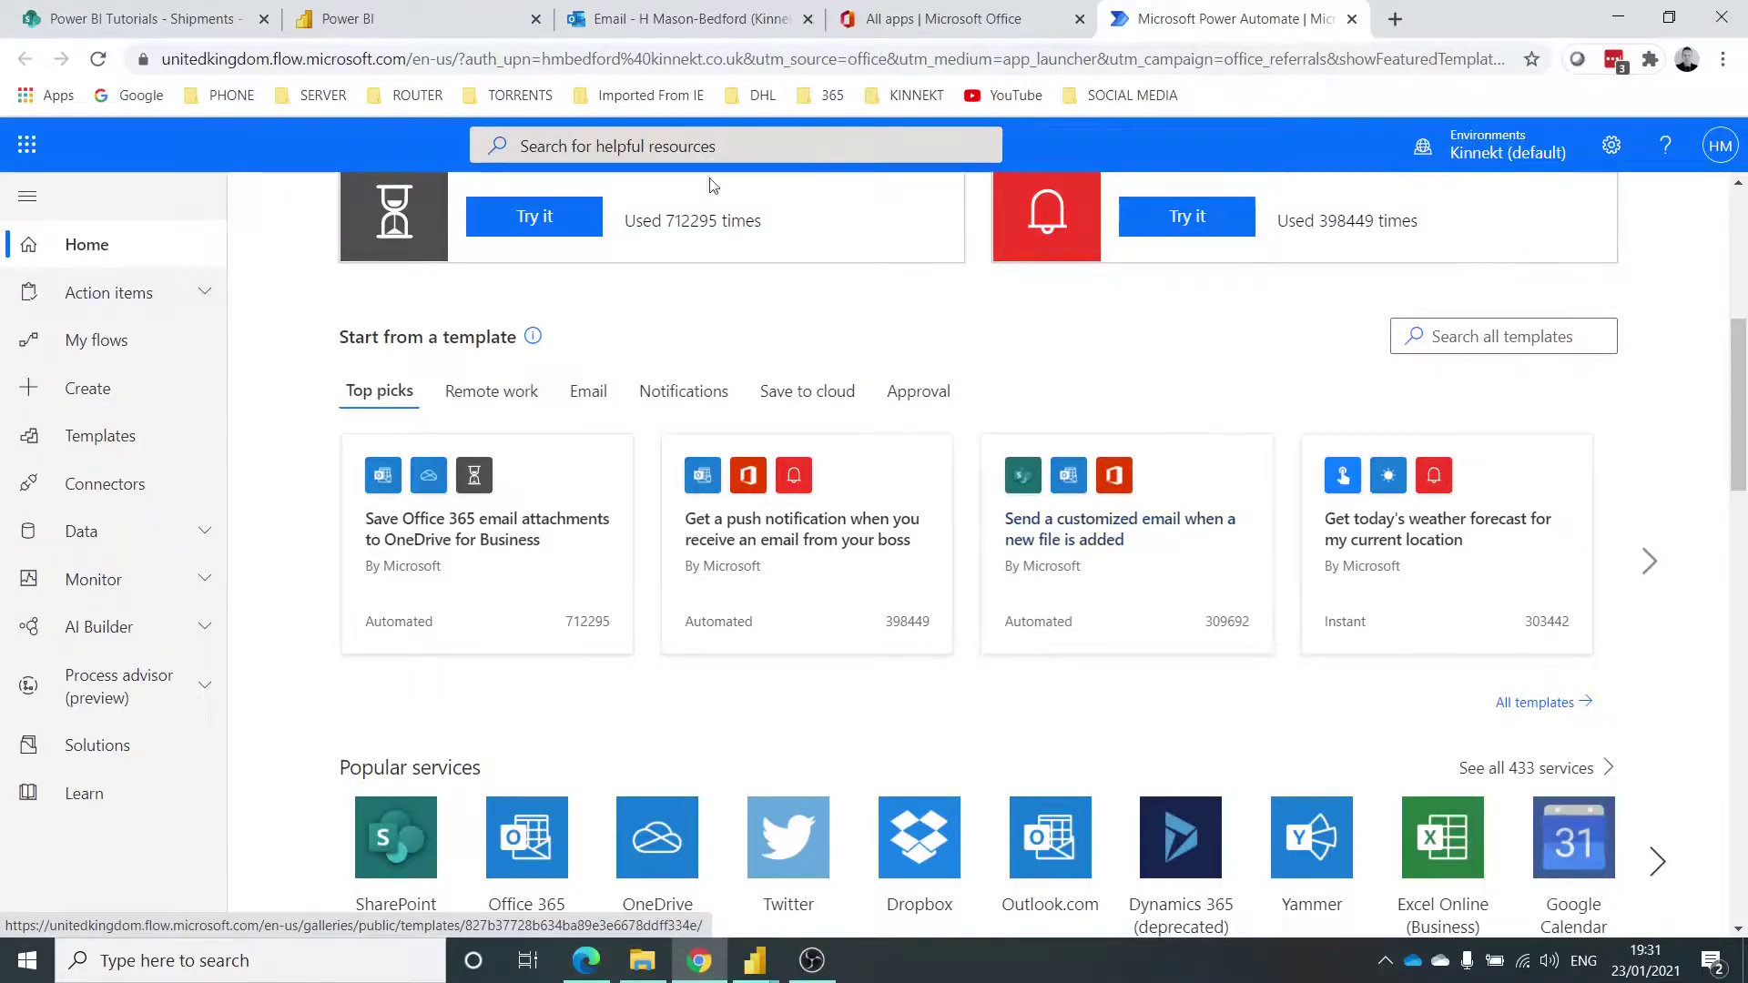
click(118, 392)
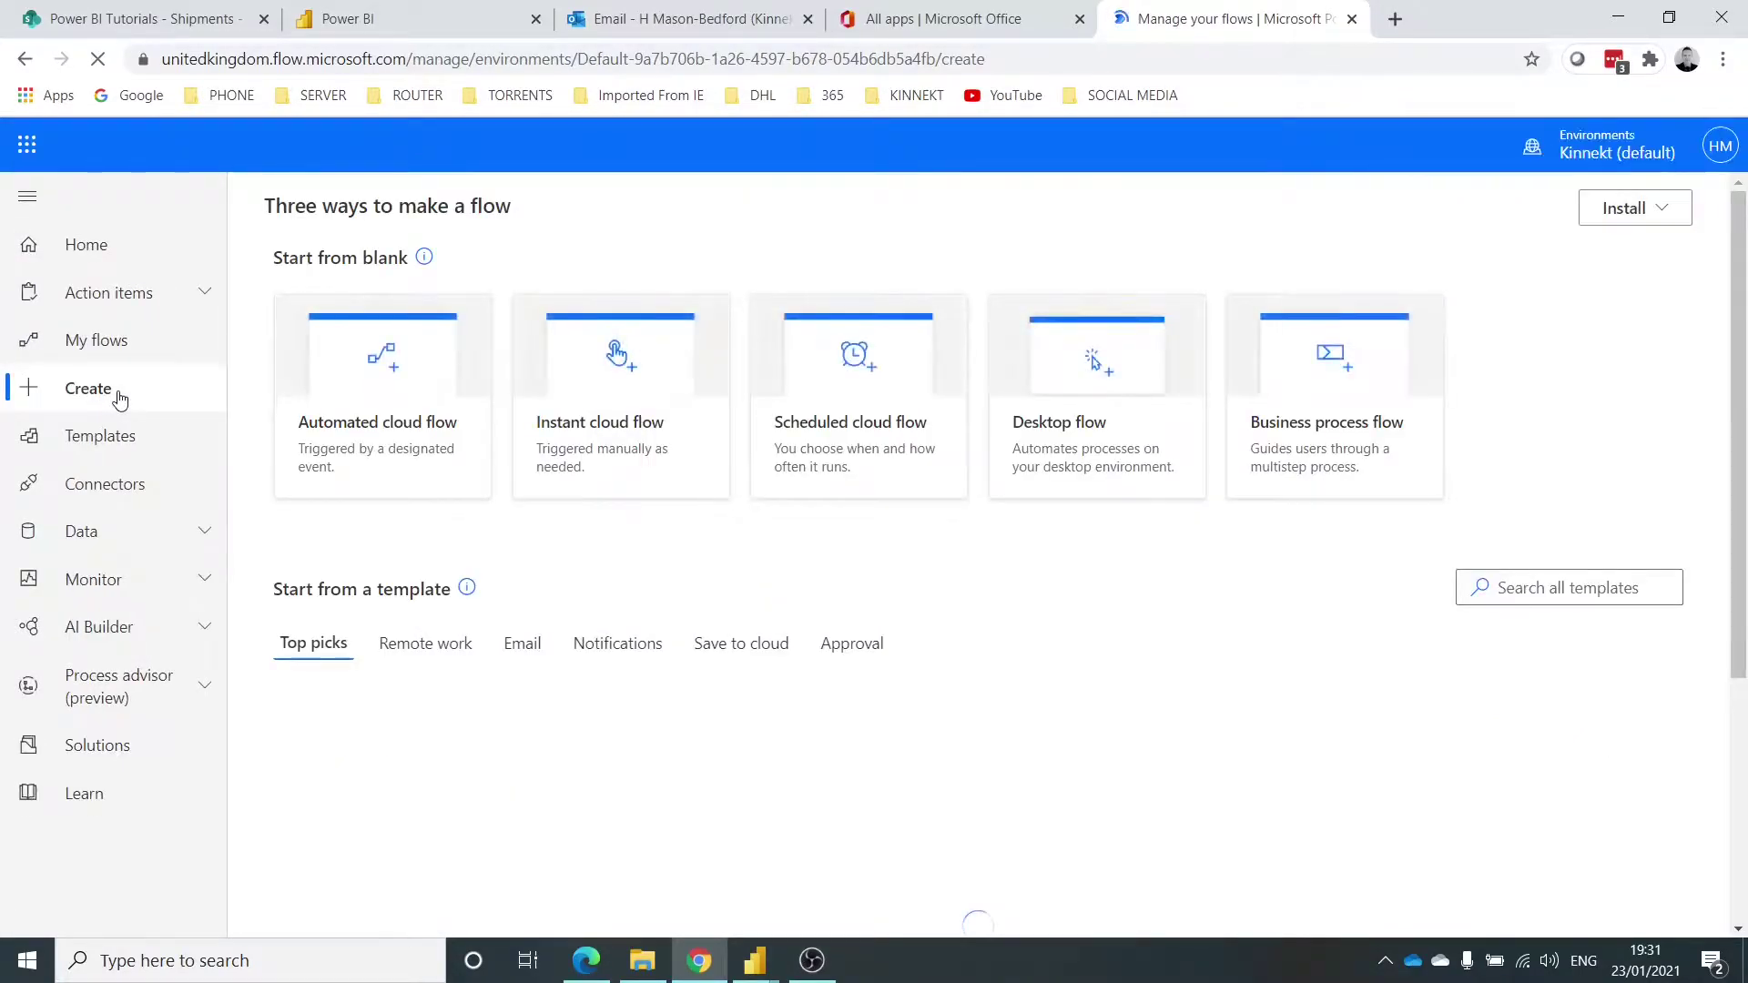
click(359, 301)
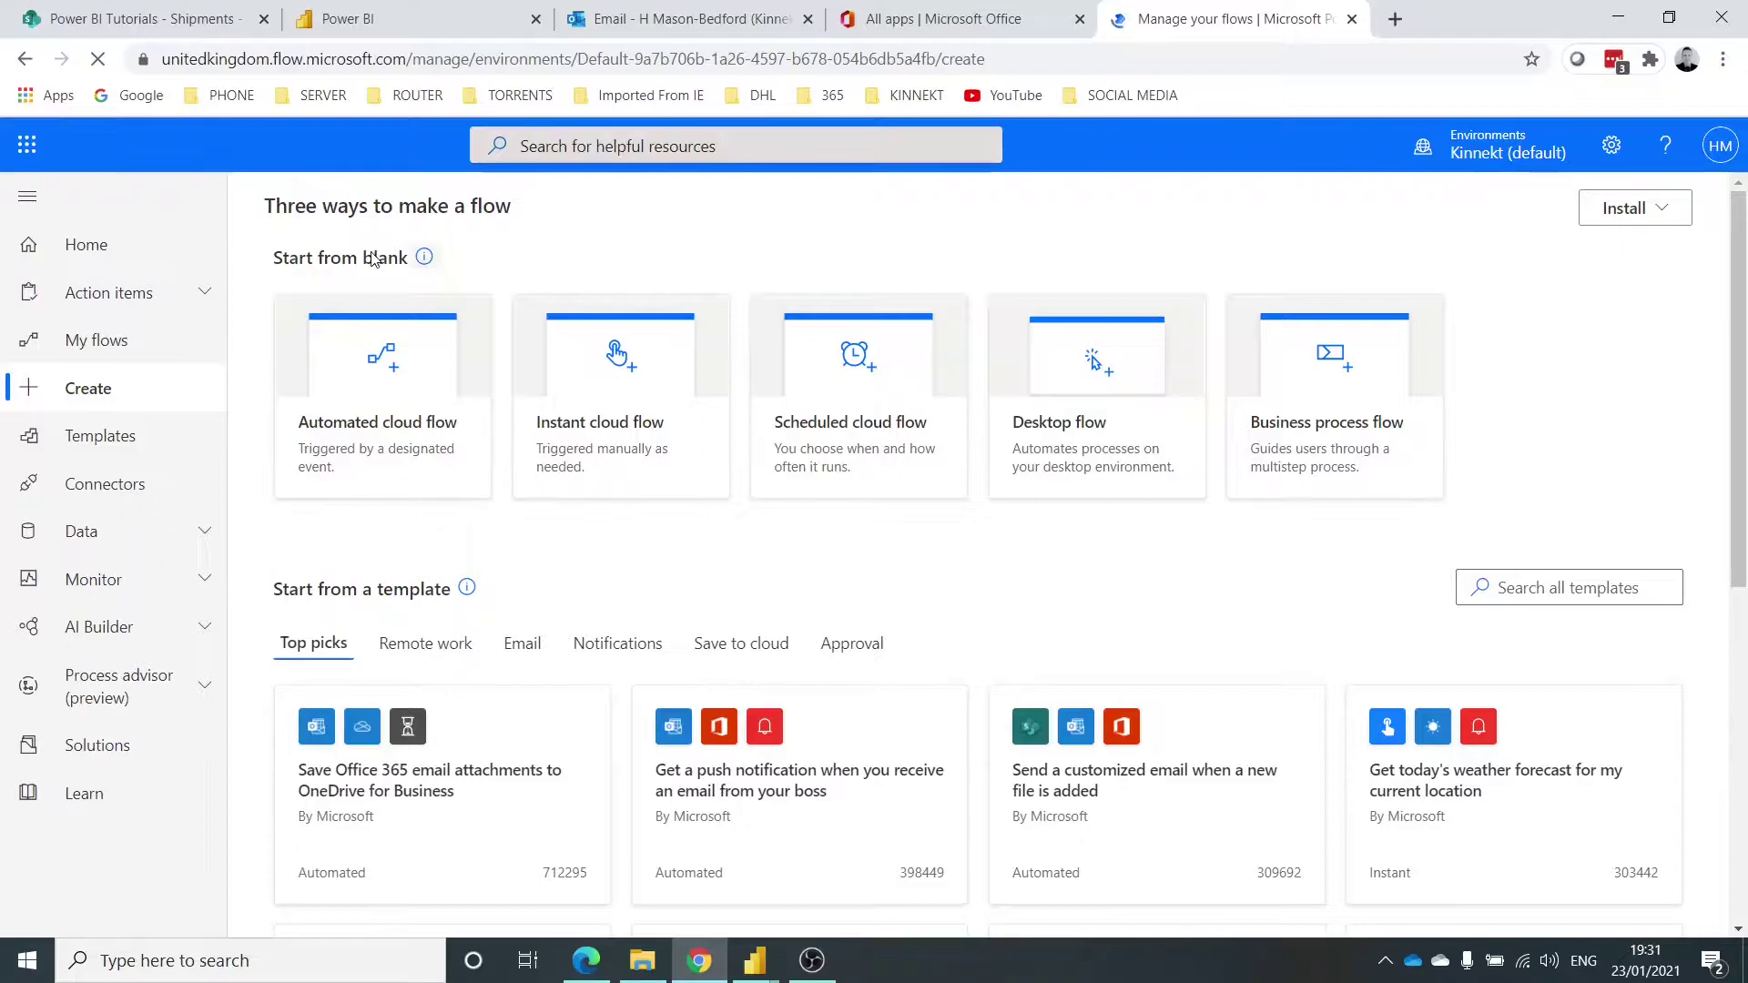
click(356, 291)
click(356, 294)
click(357, 304)
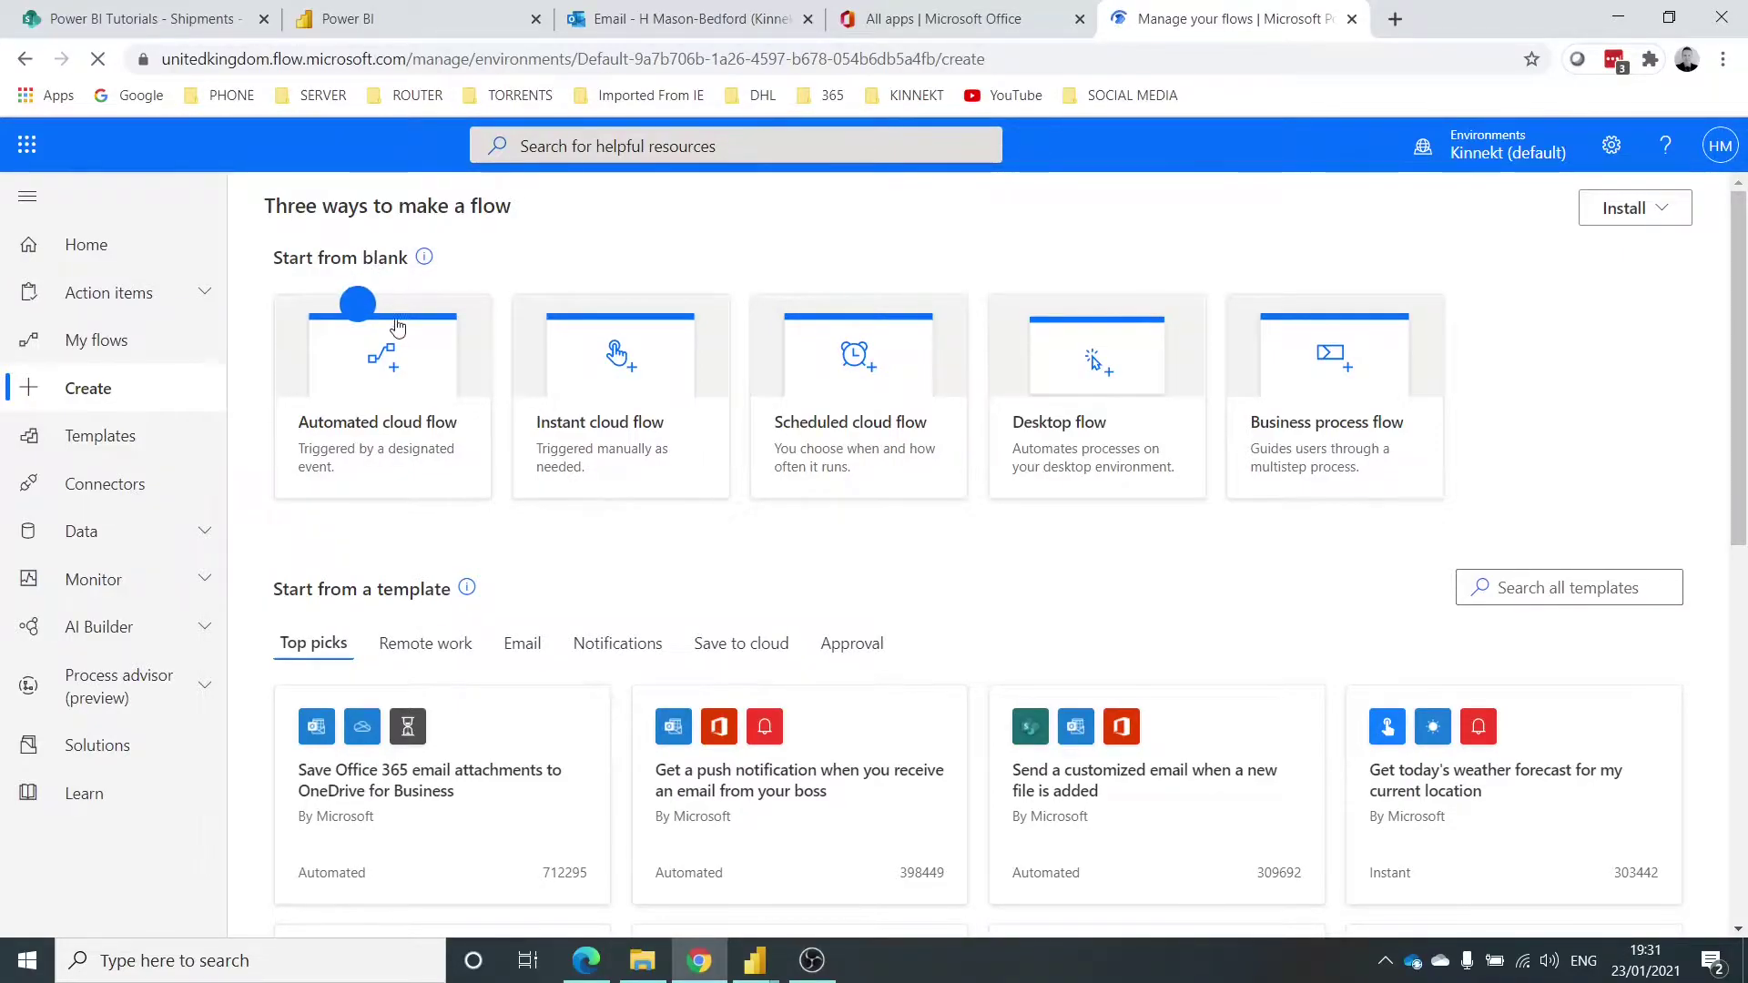
click(538, 323)
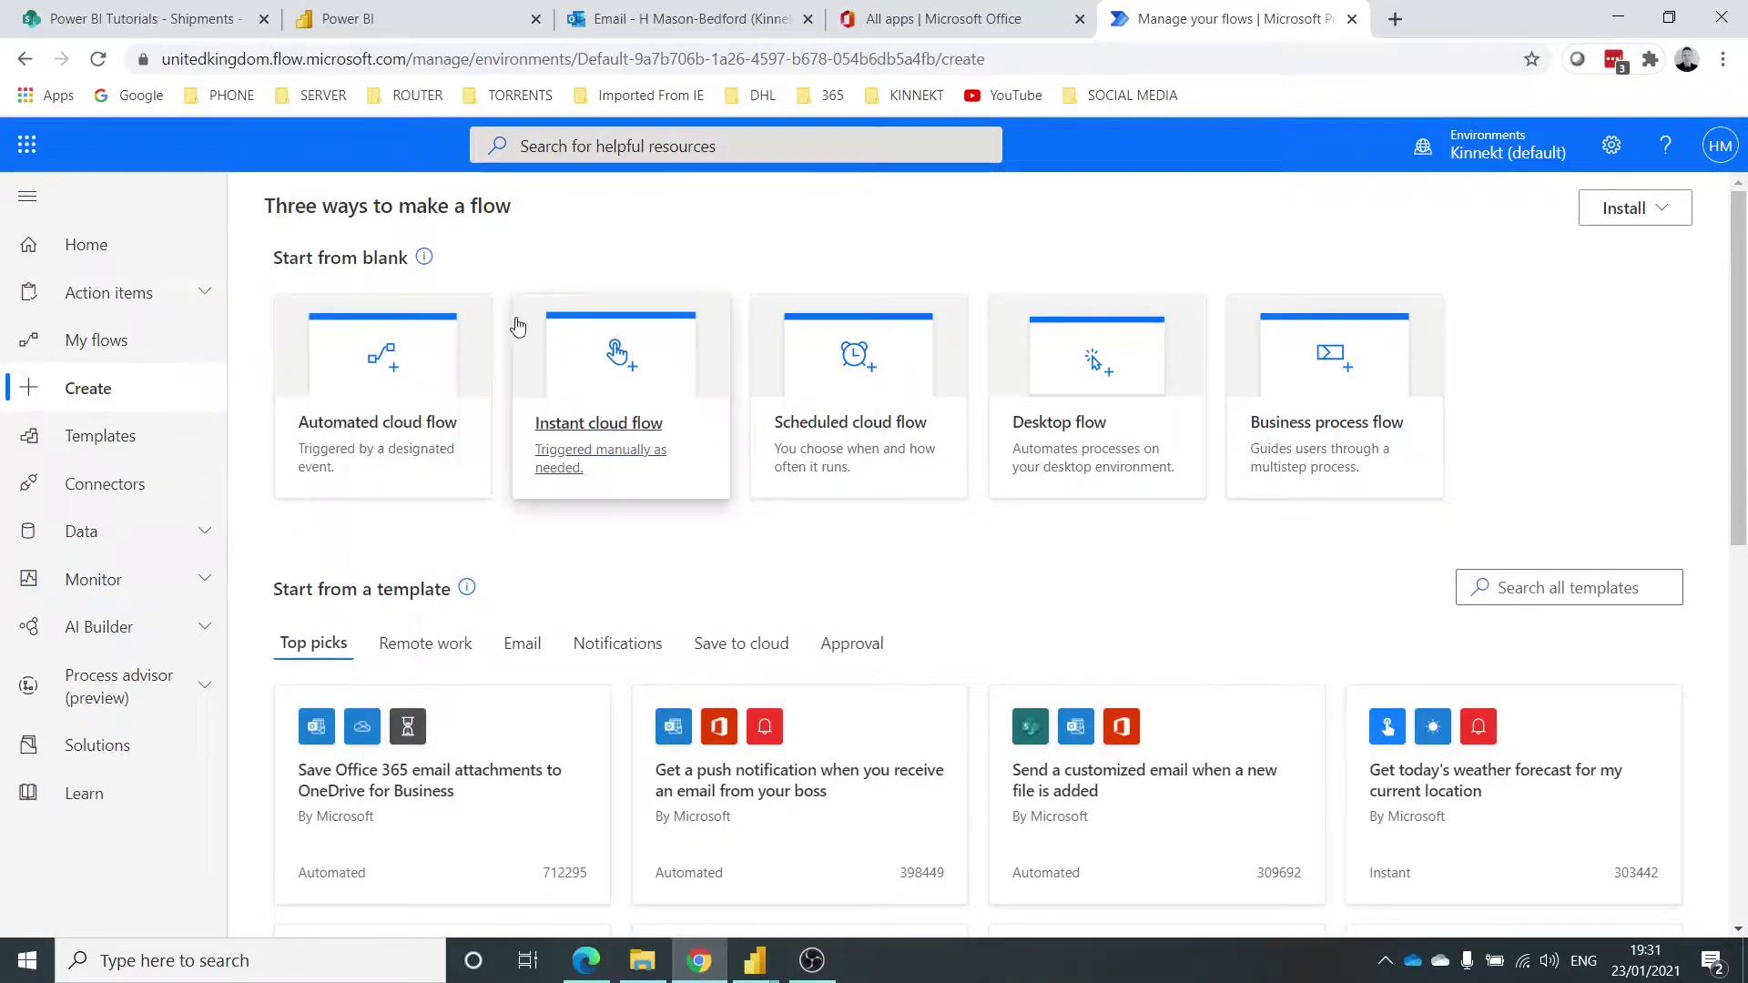
Create automated flow 'Power BI Test' triggered by Outlook's When a new email arrives (V3)
click(362, 390)
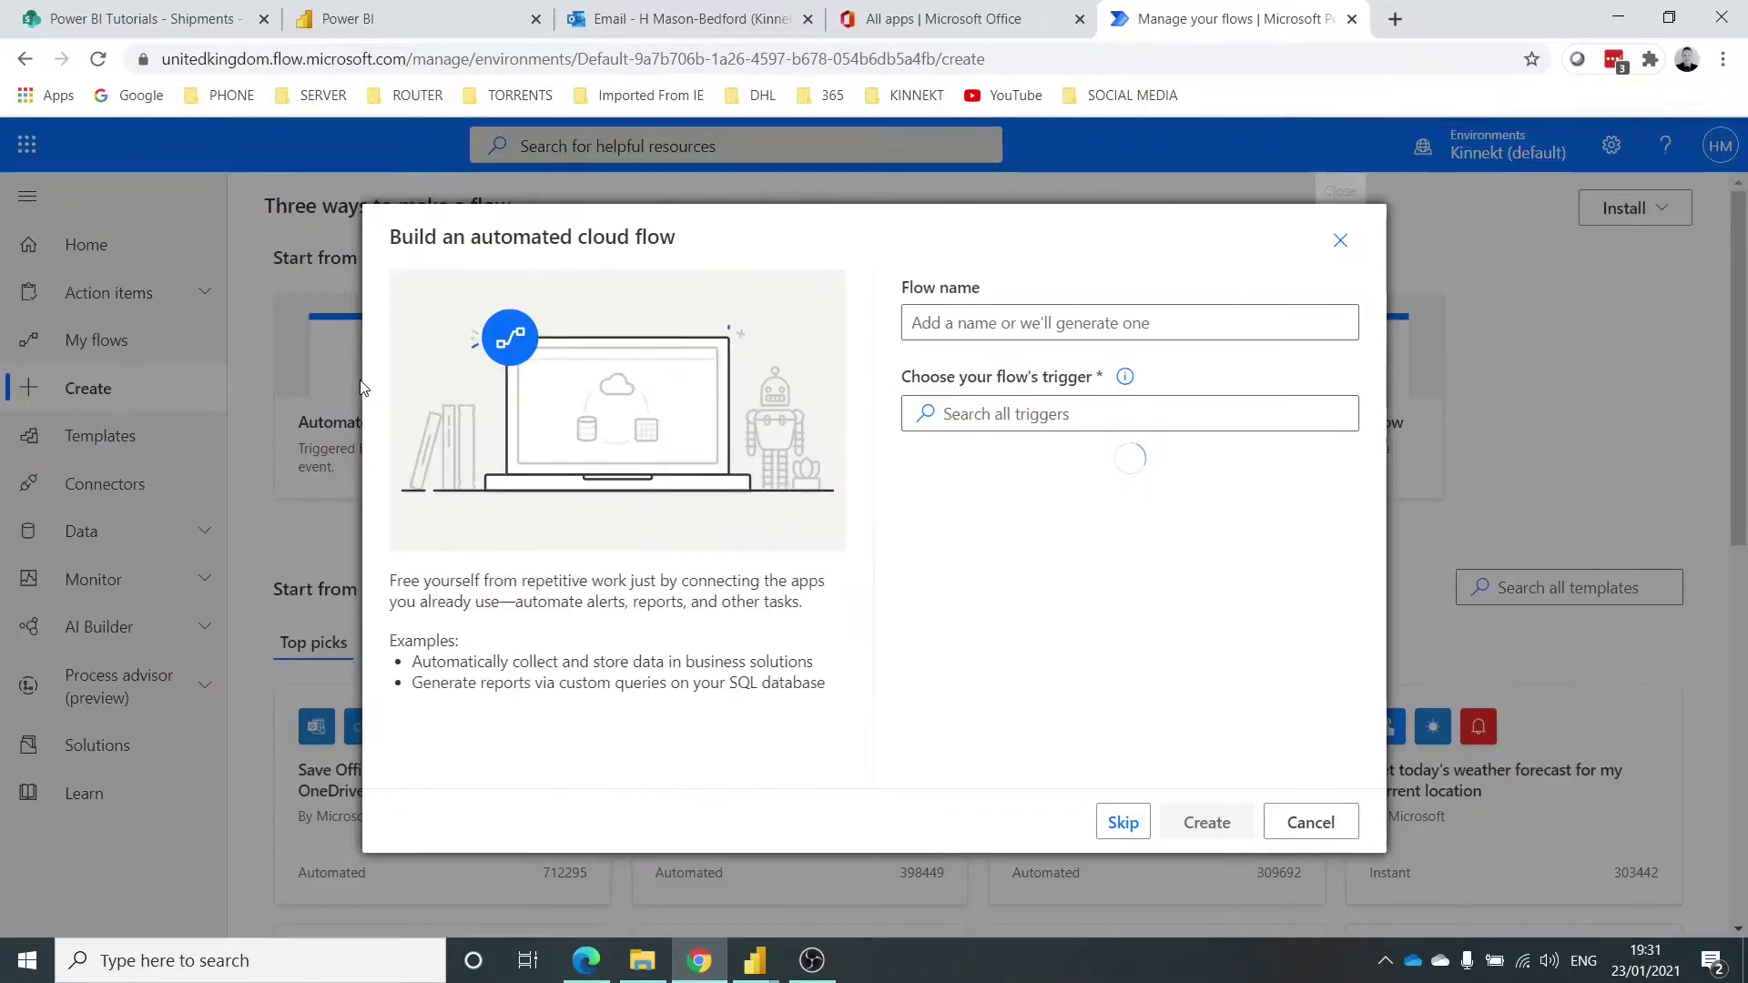
click(1167, 325)
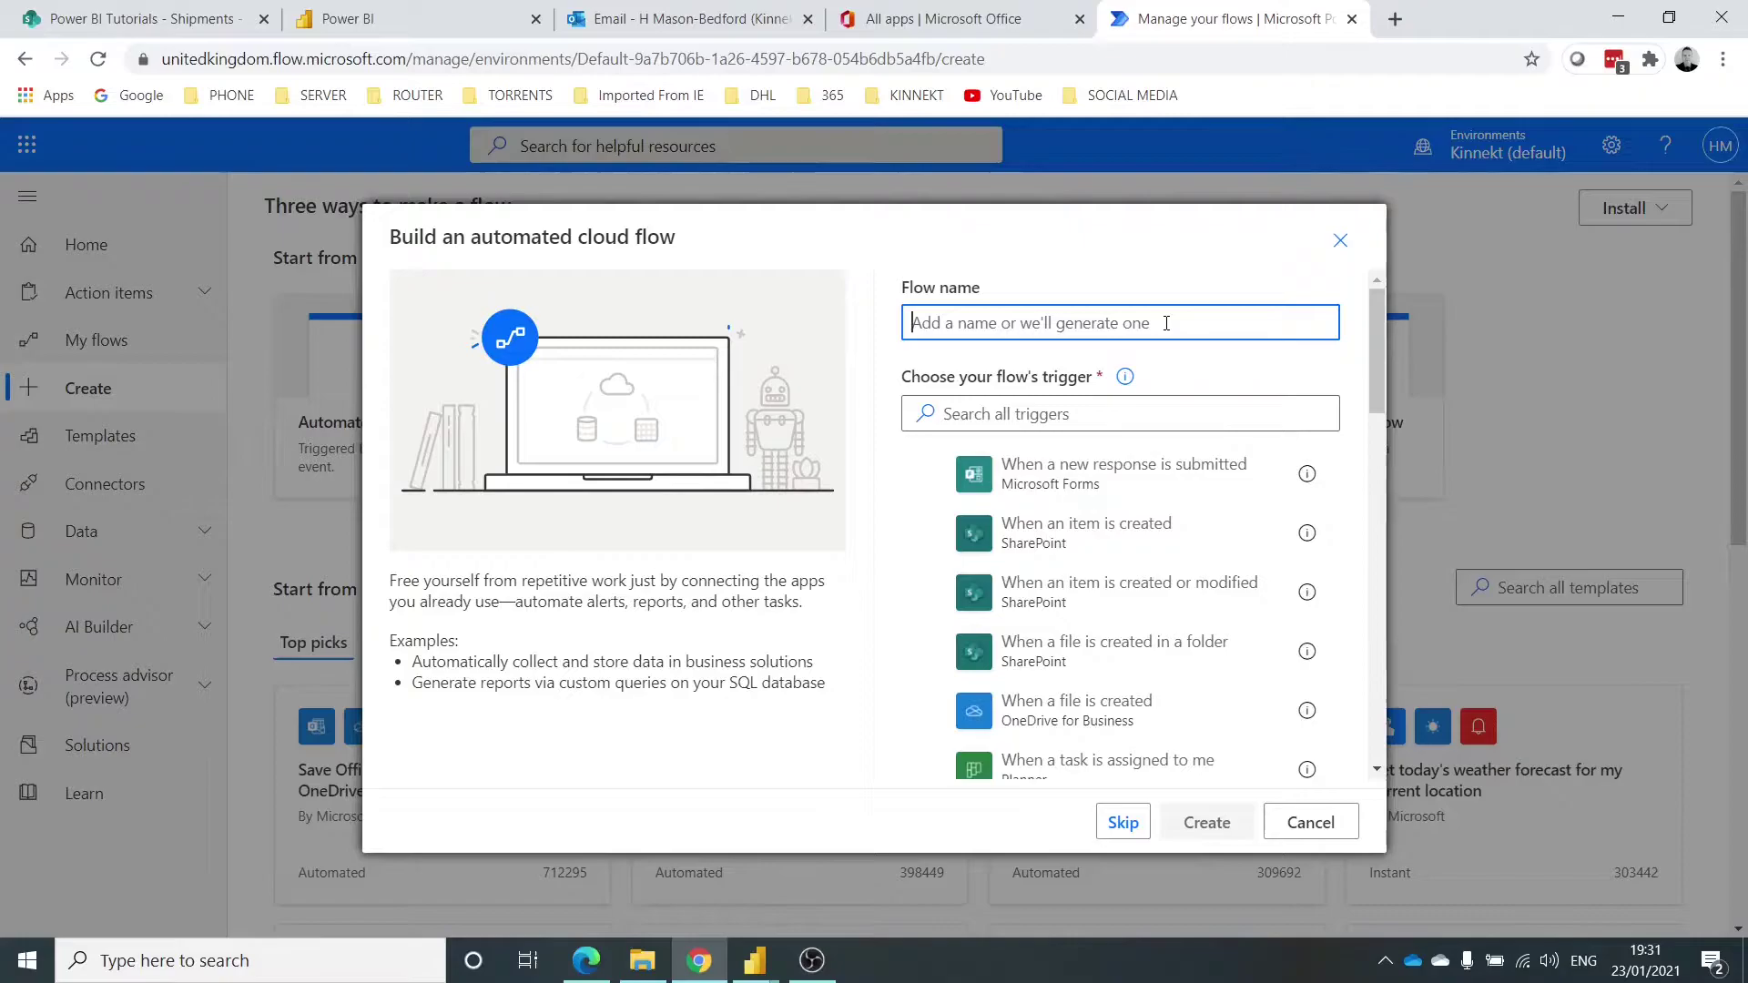
text(Power BI Test)
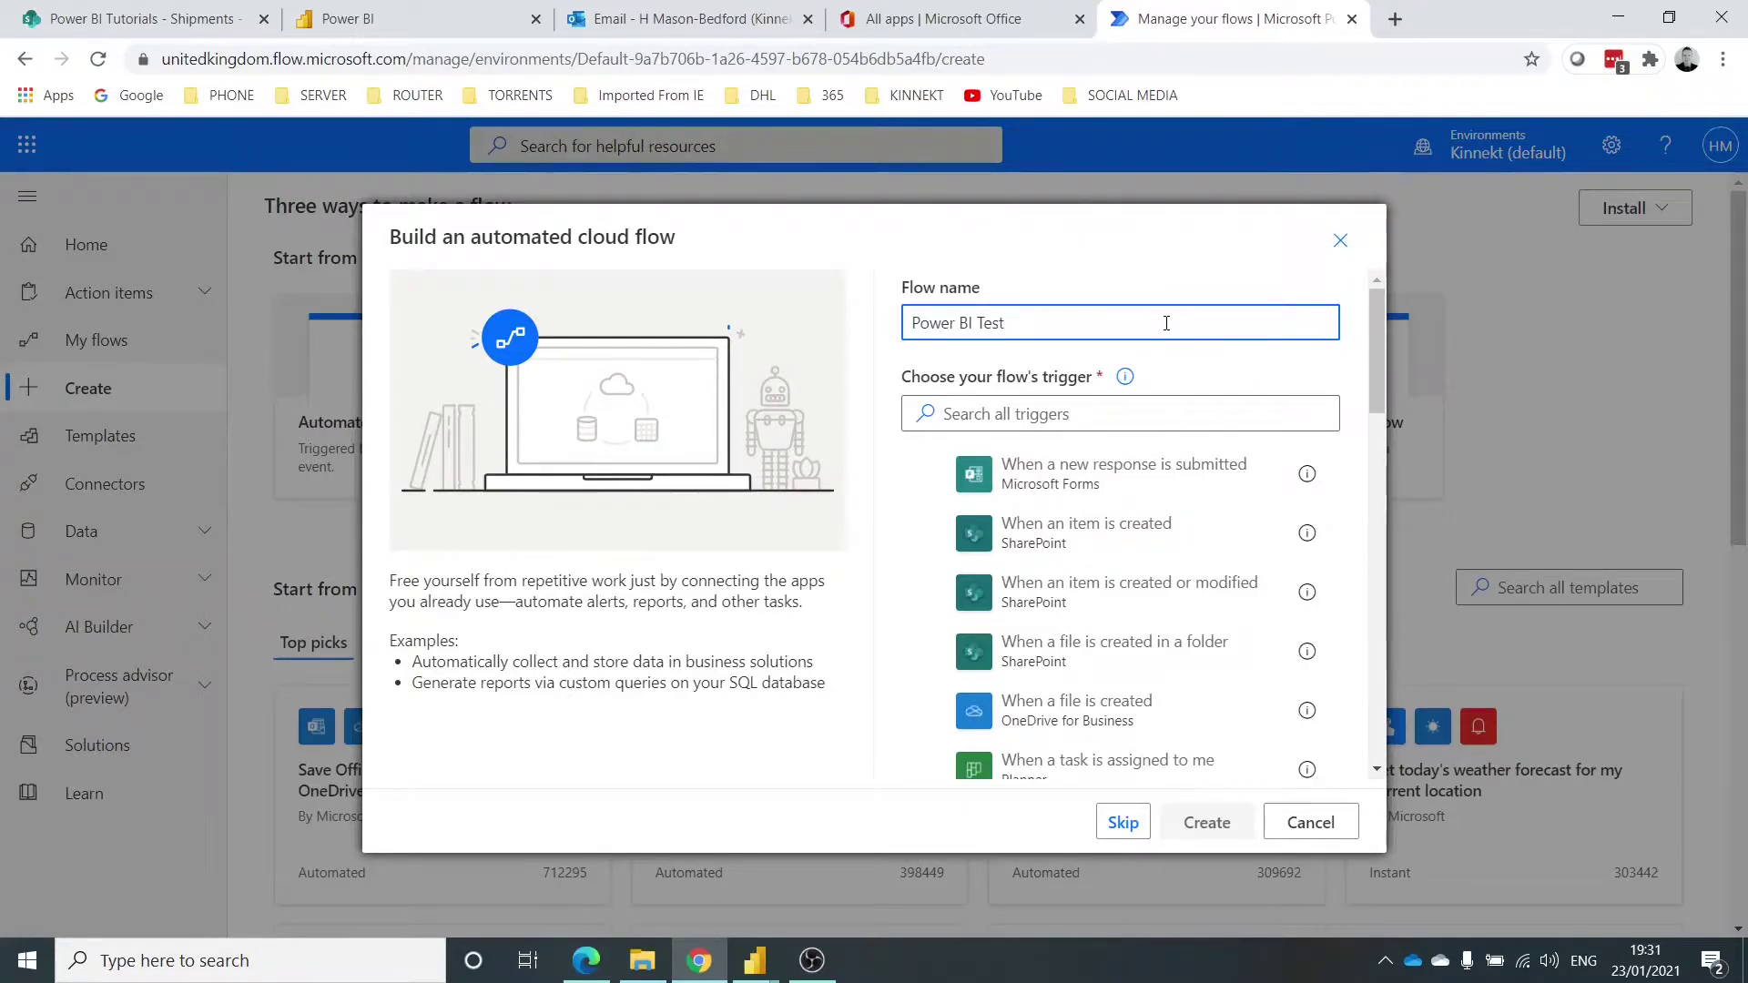
click(1095, 406)
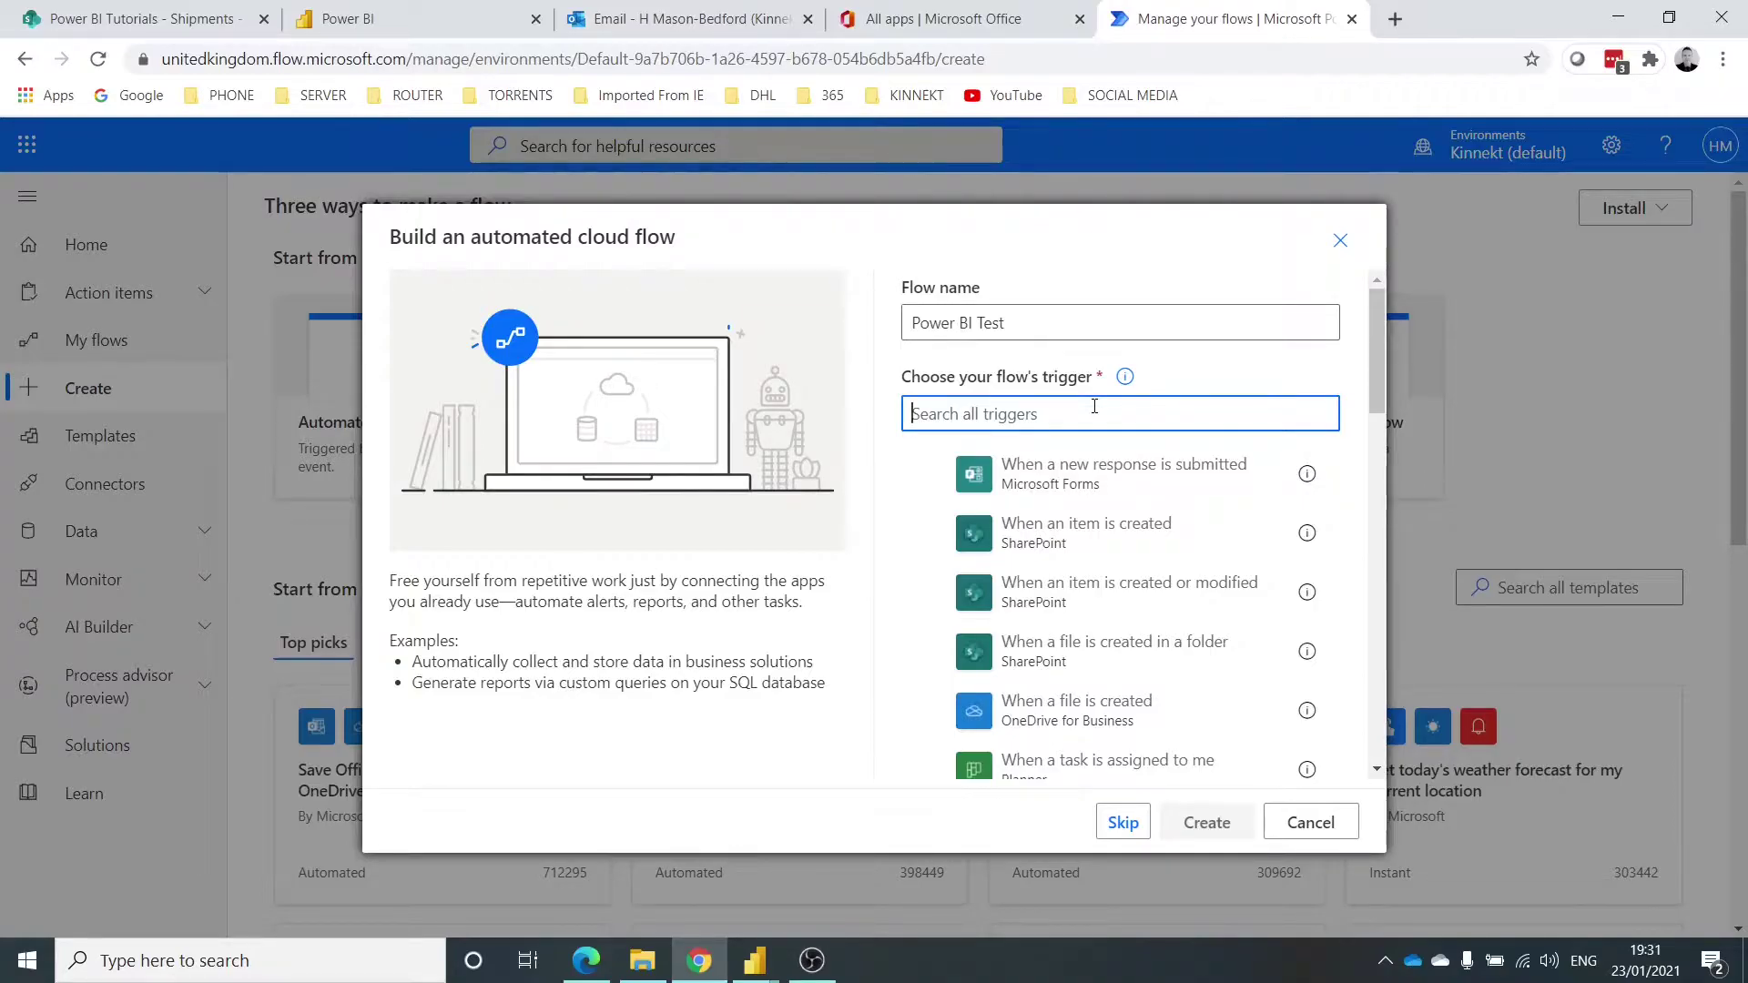
text(when a new email arrives)
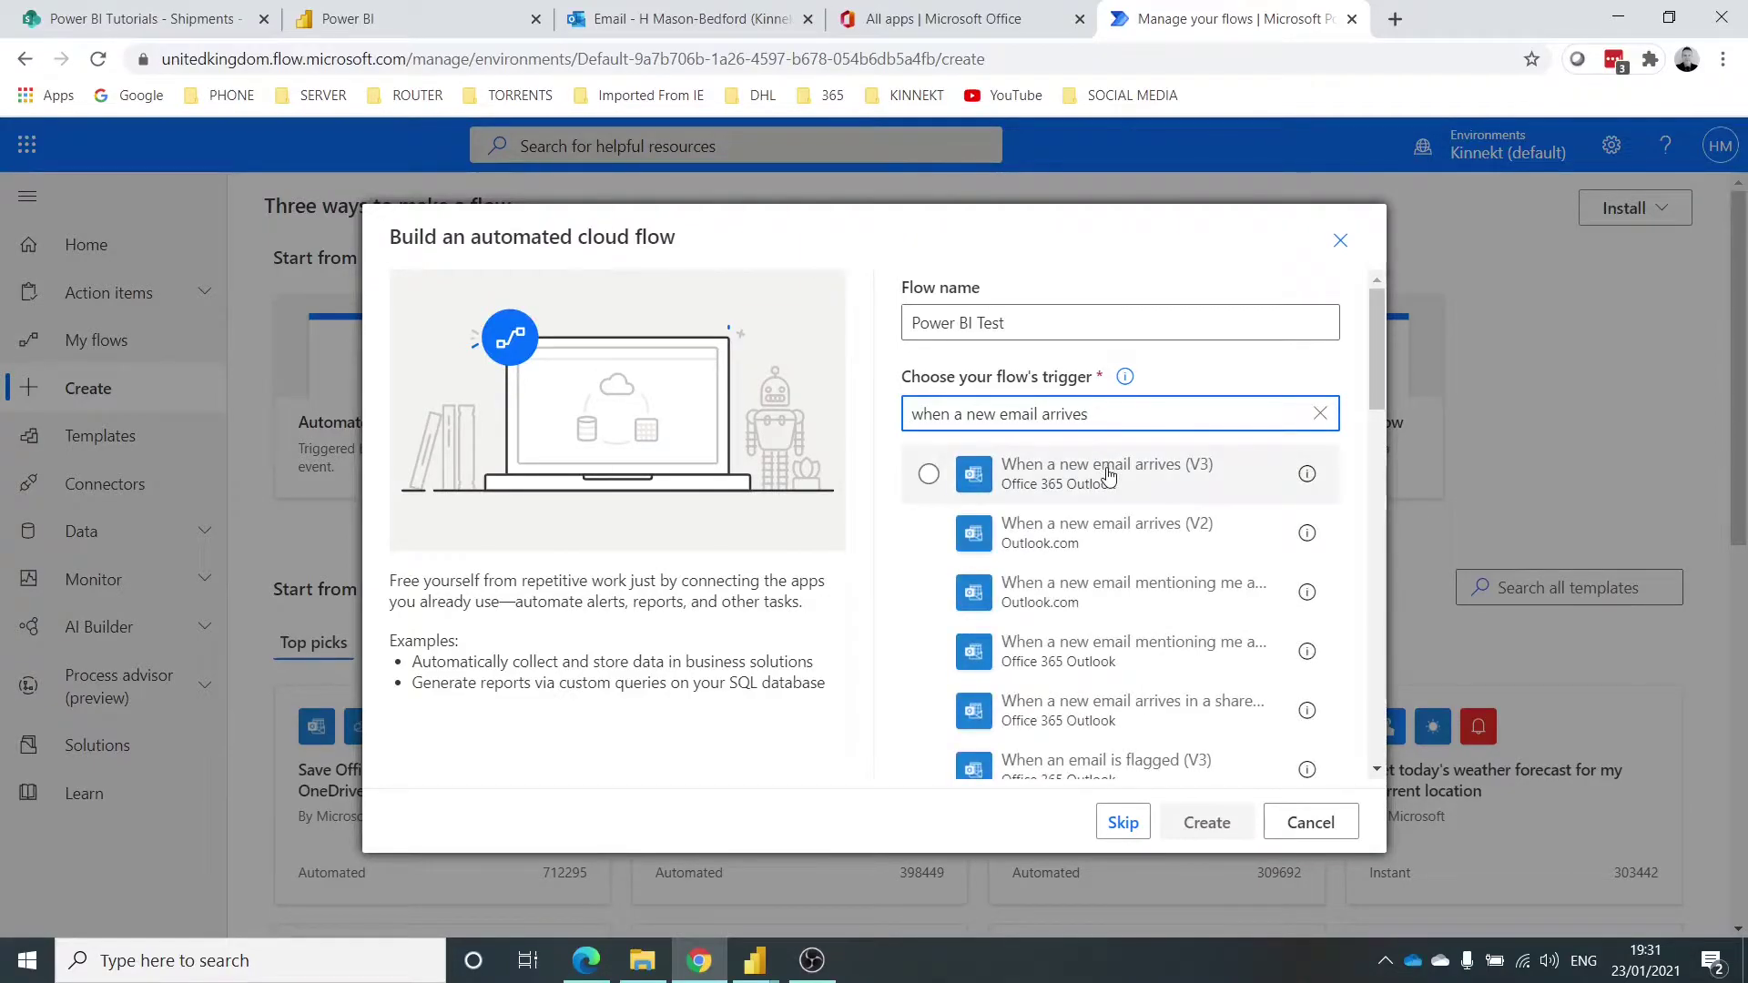
click(1182, 489)
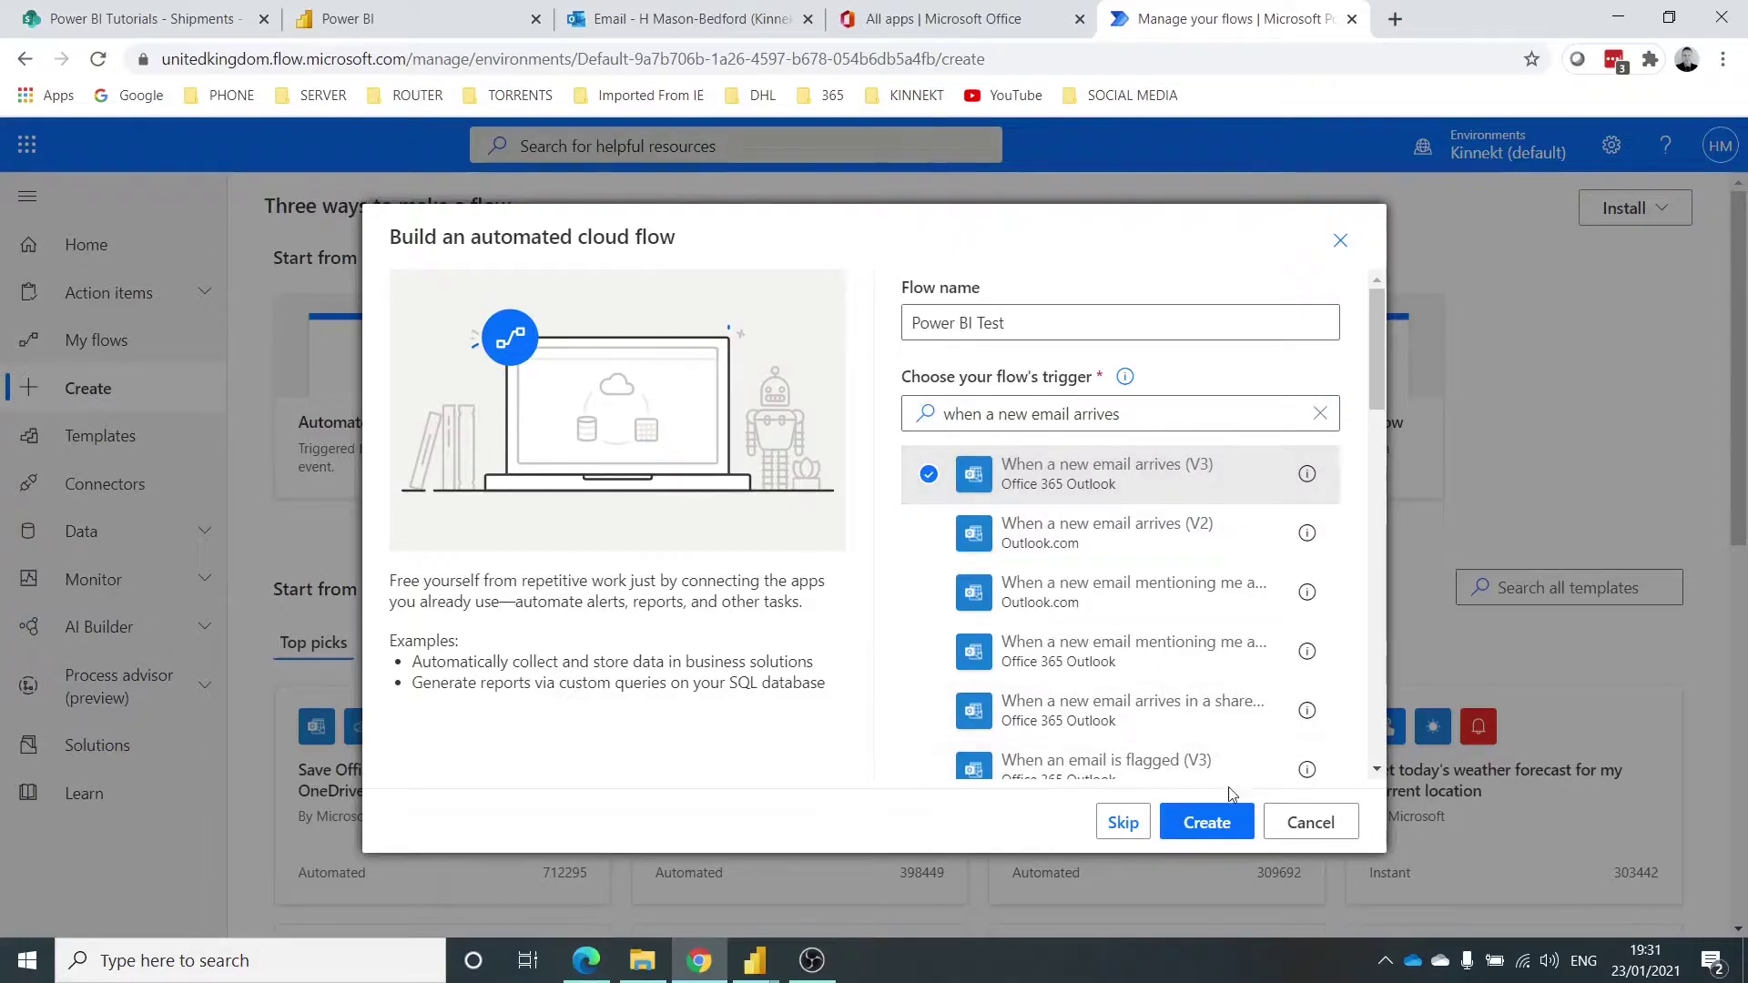
click(1231, 822)
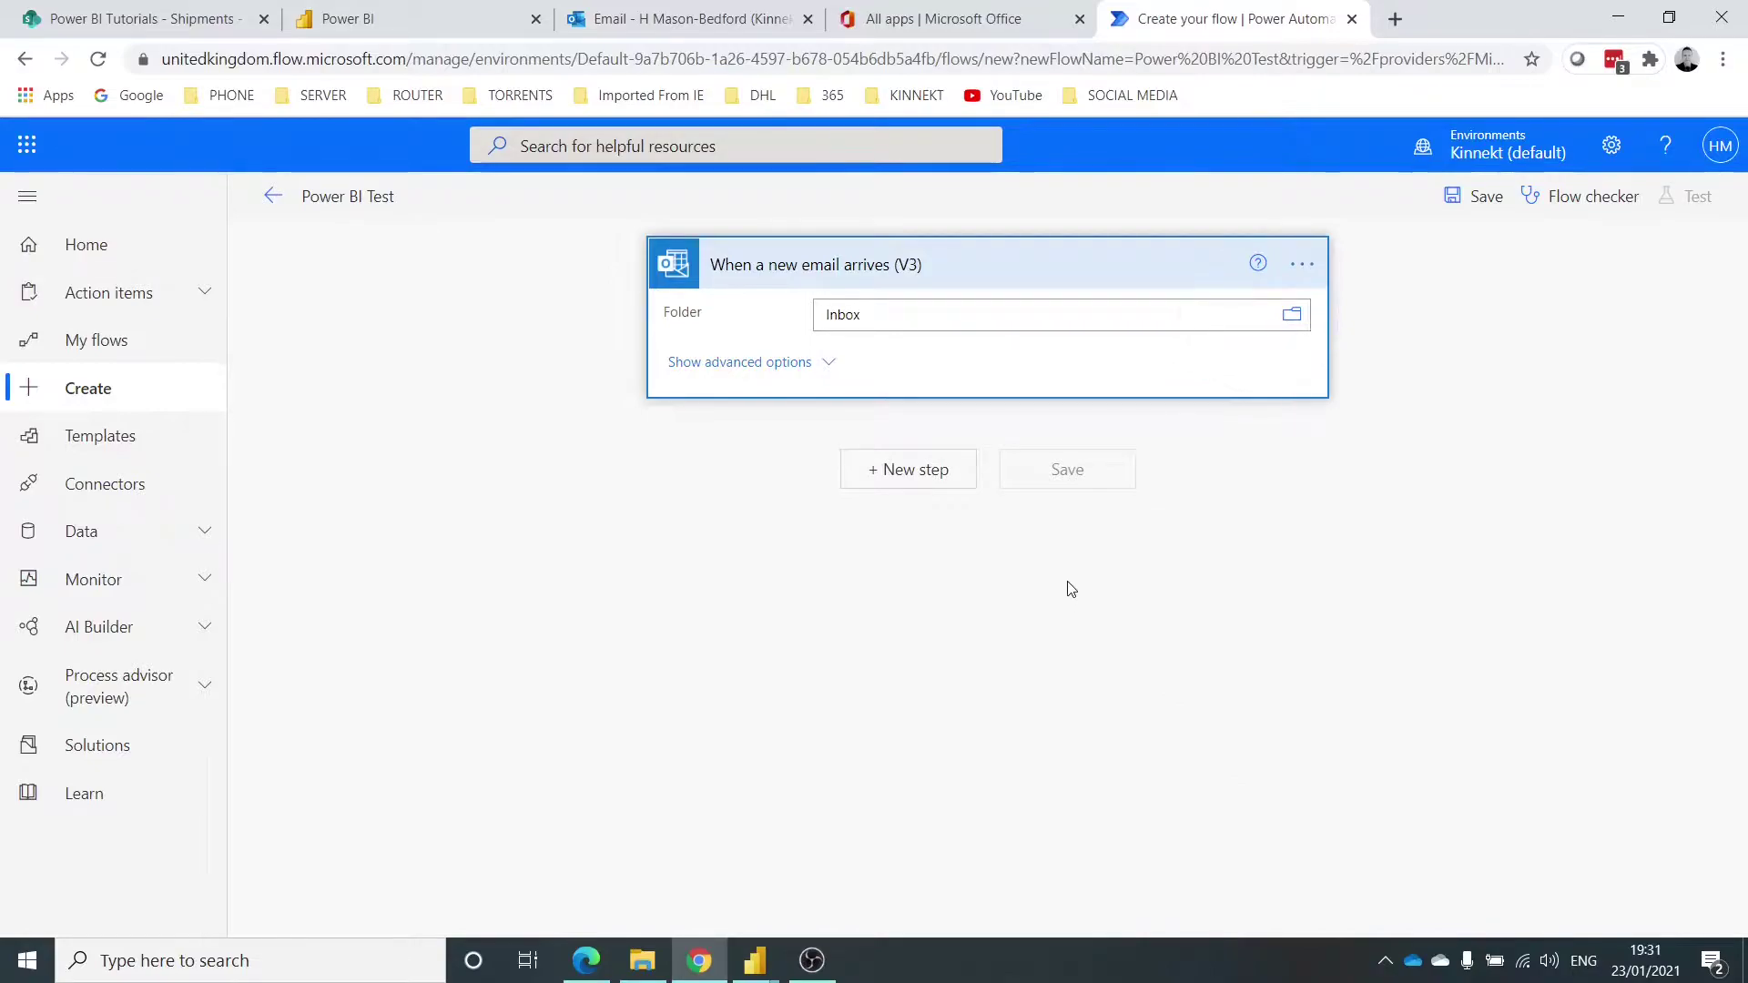
In the trigger's advanced options, set Subject Filter to 'Power Automate Test'
click(1259, 310)
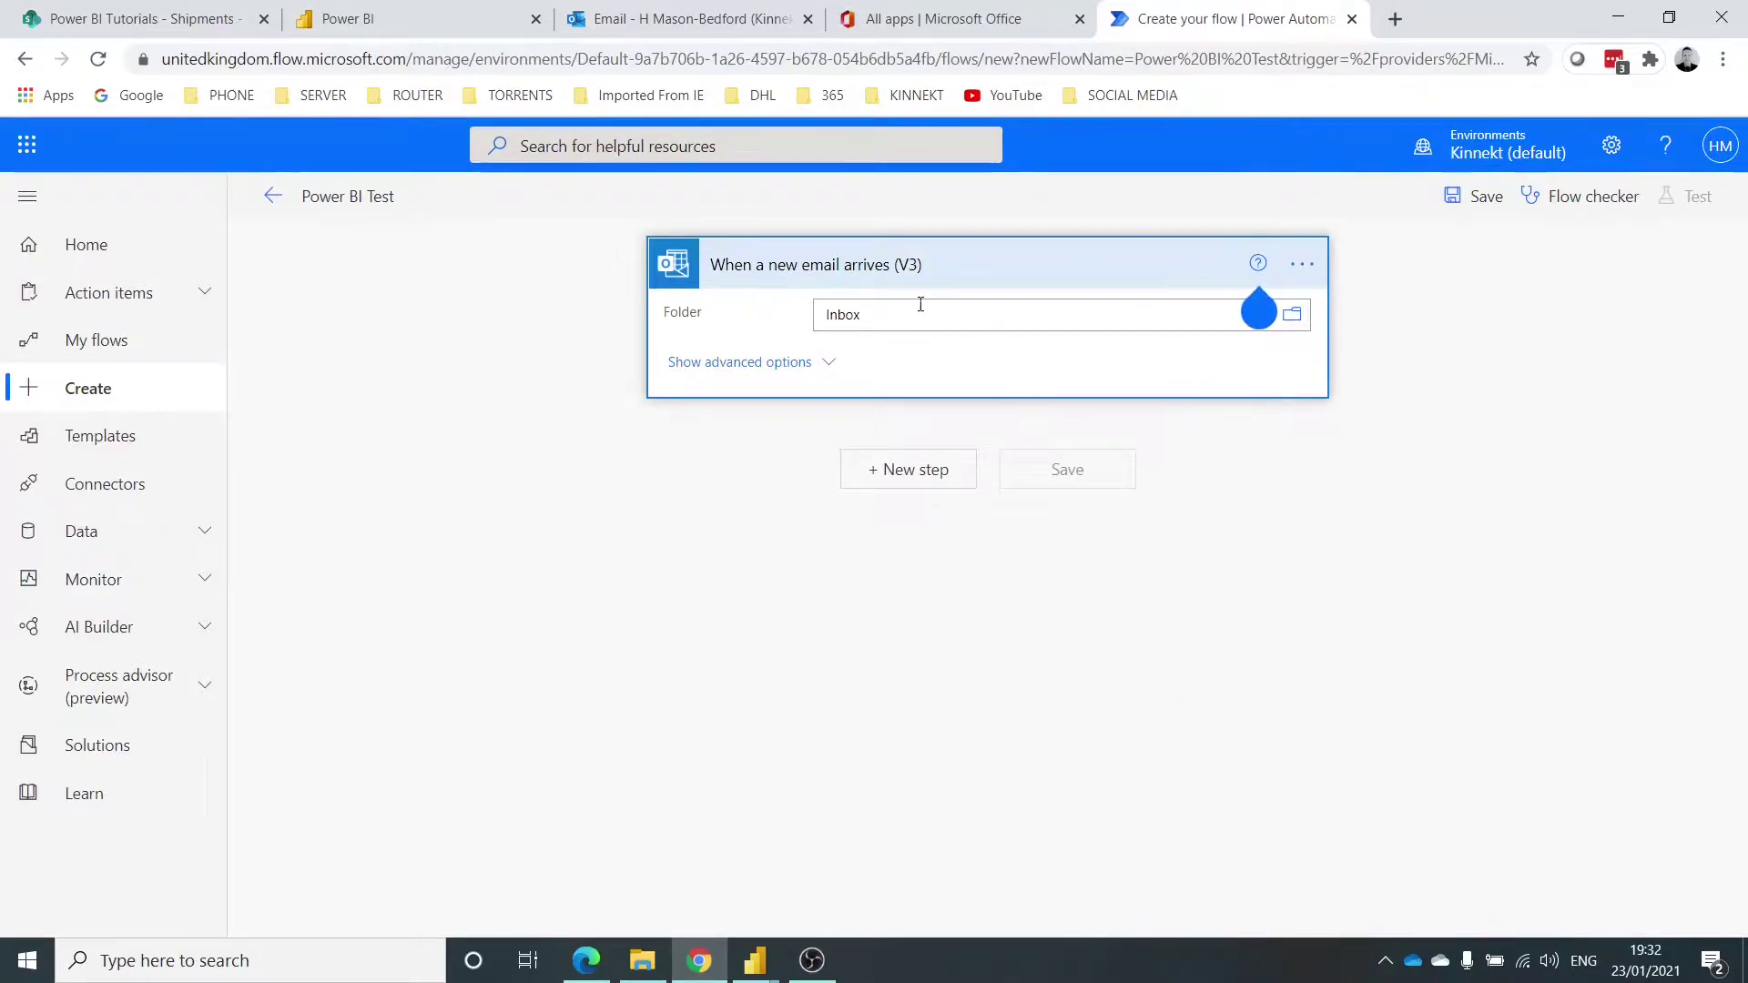
click(792, 361)
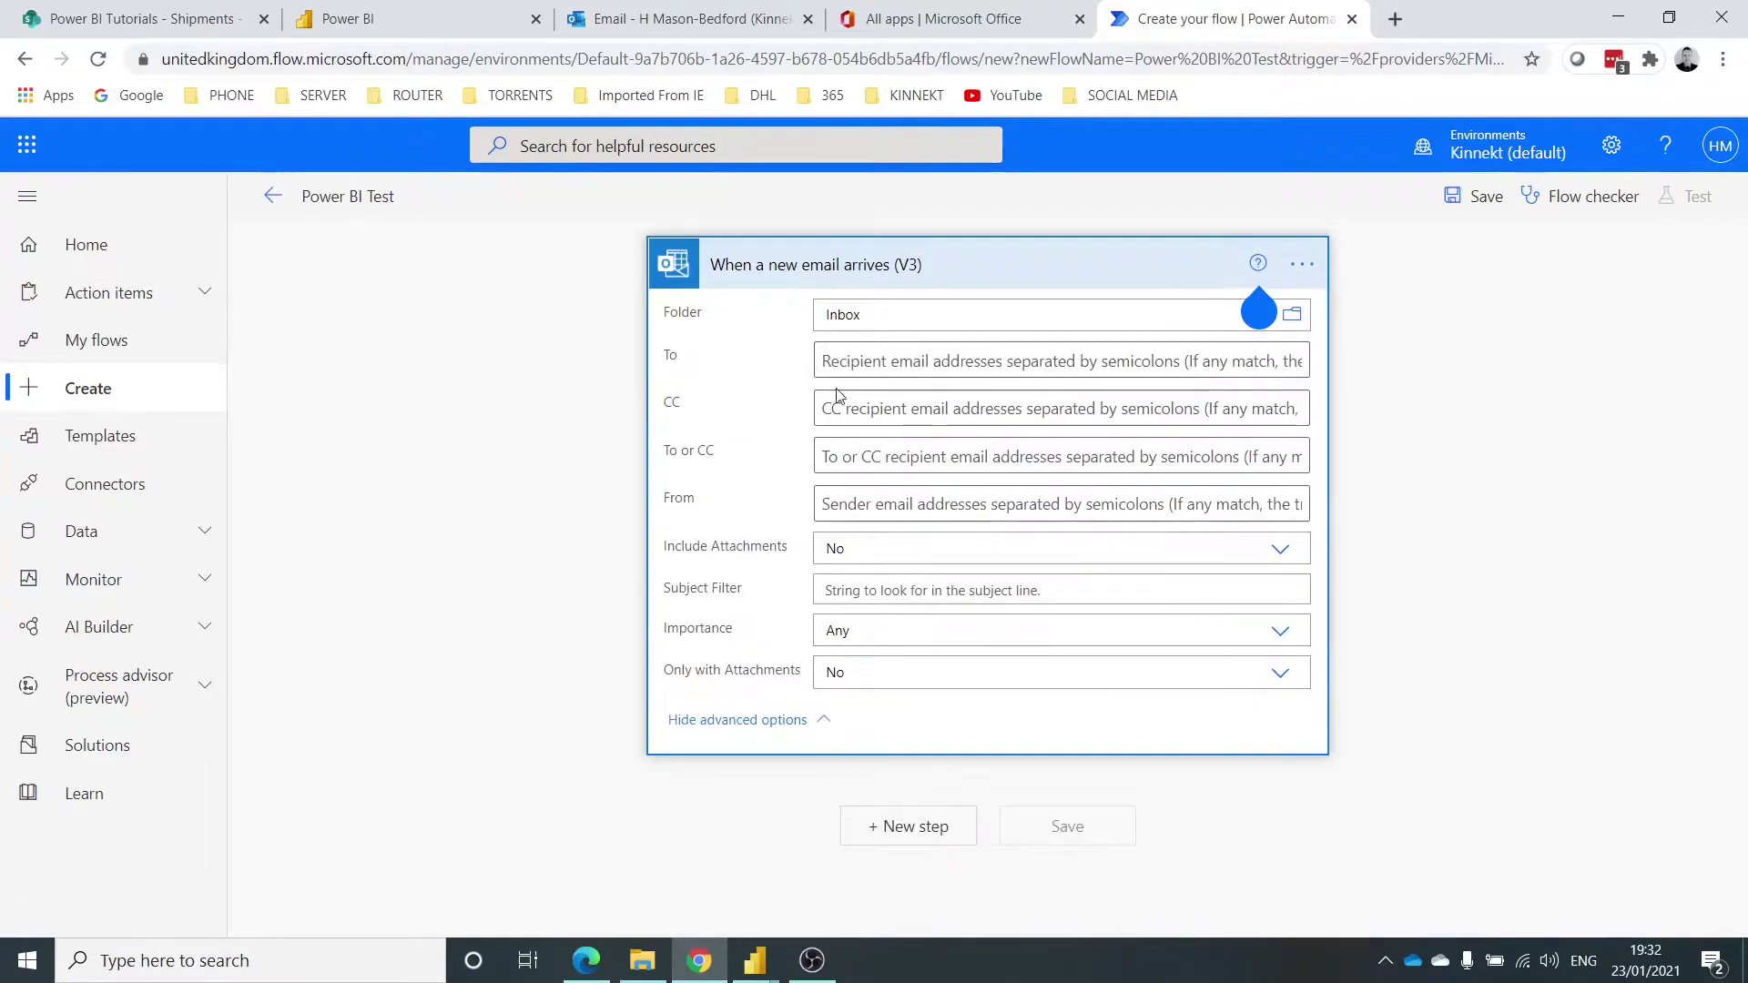
click(931, 589)
text(Power)
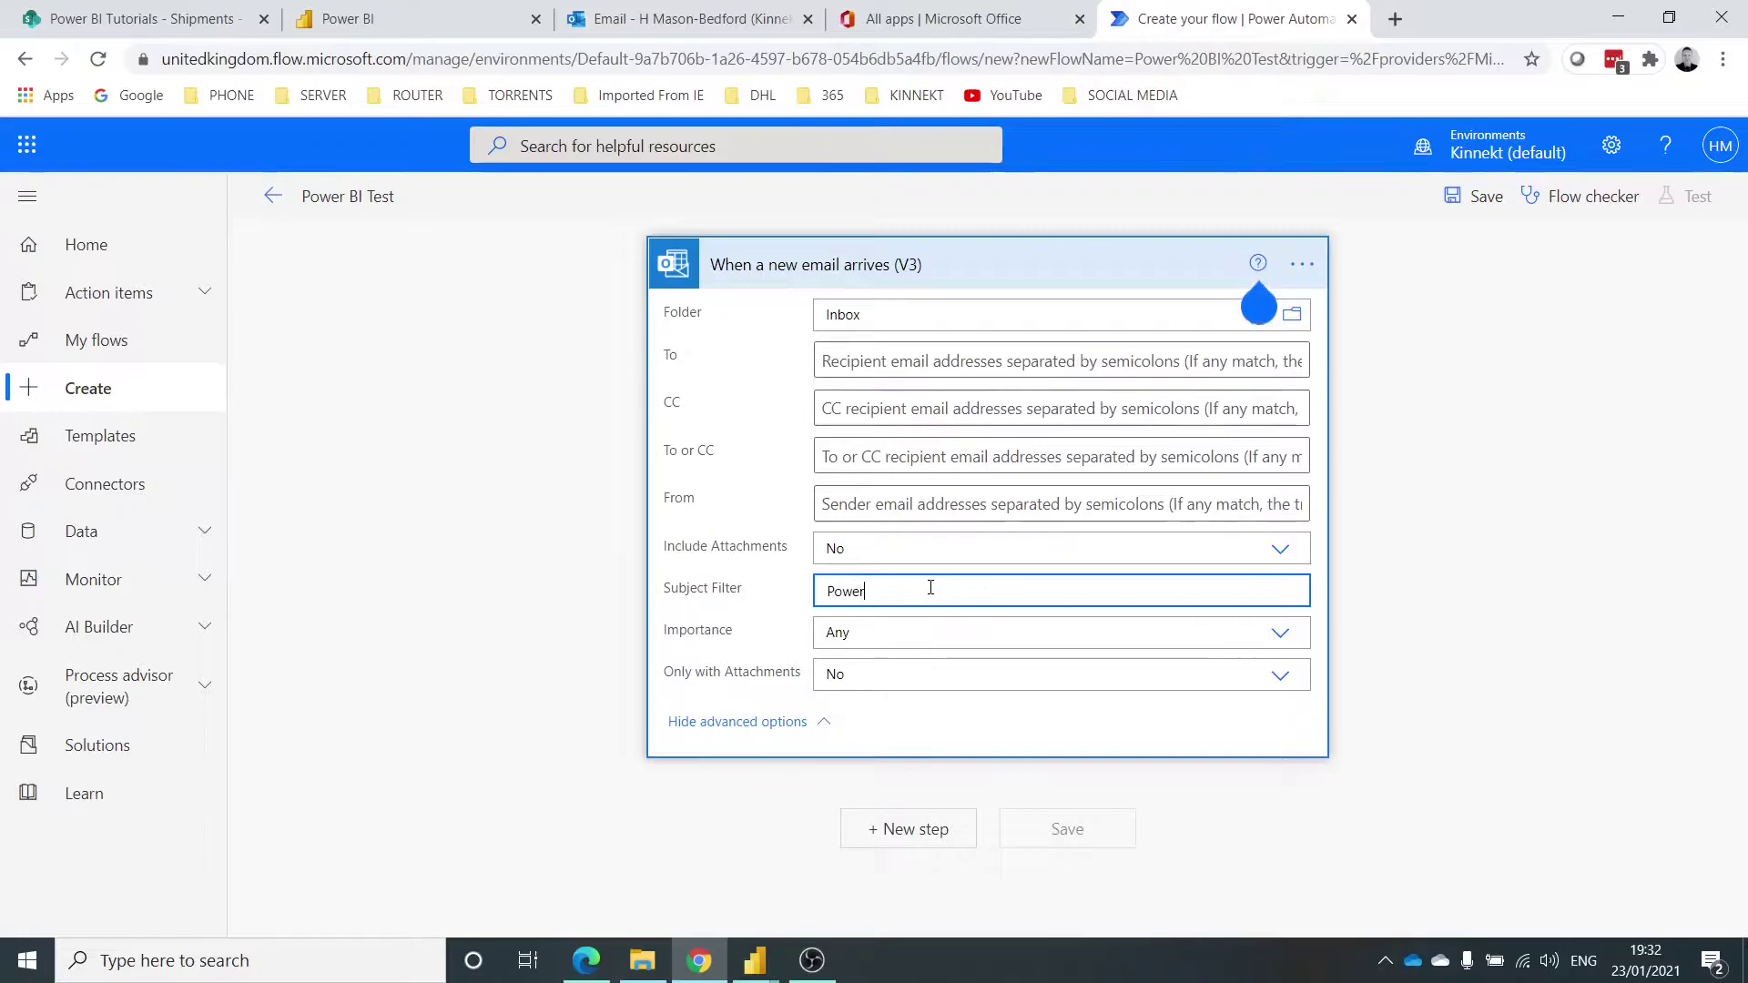
text( Automate)
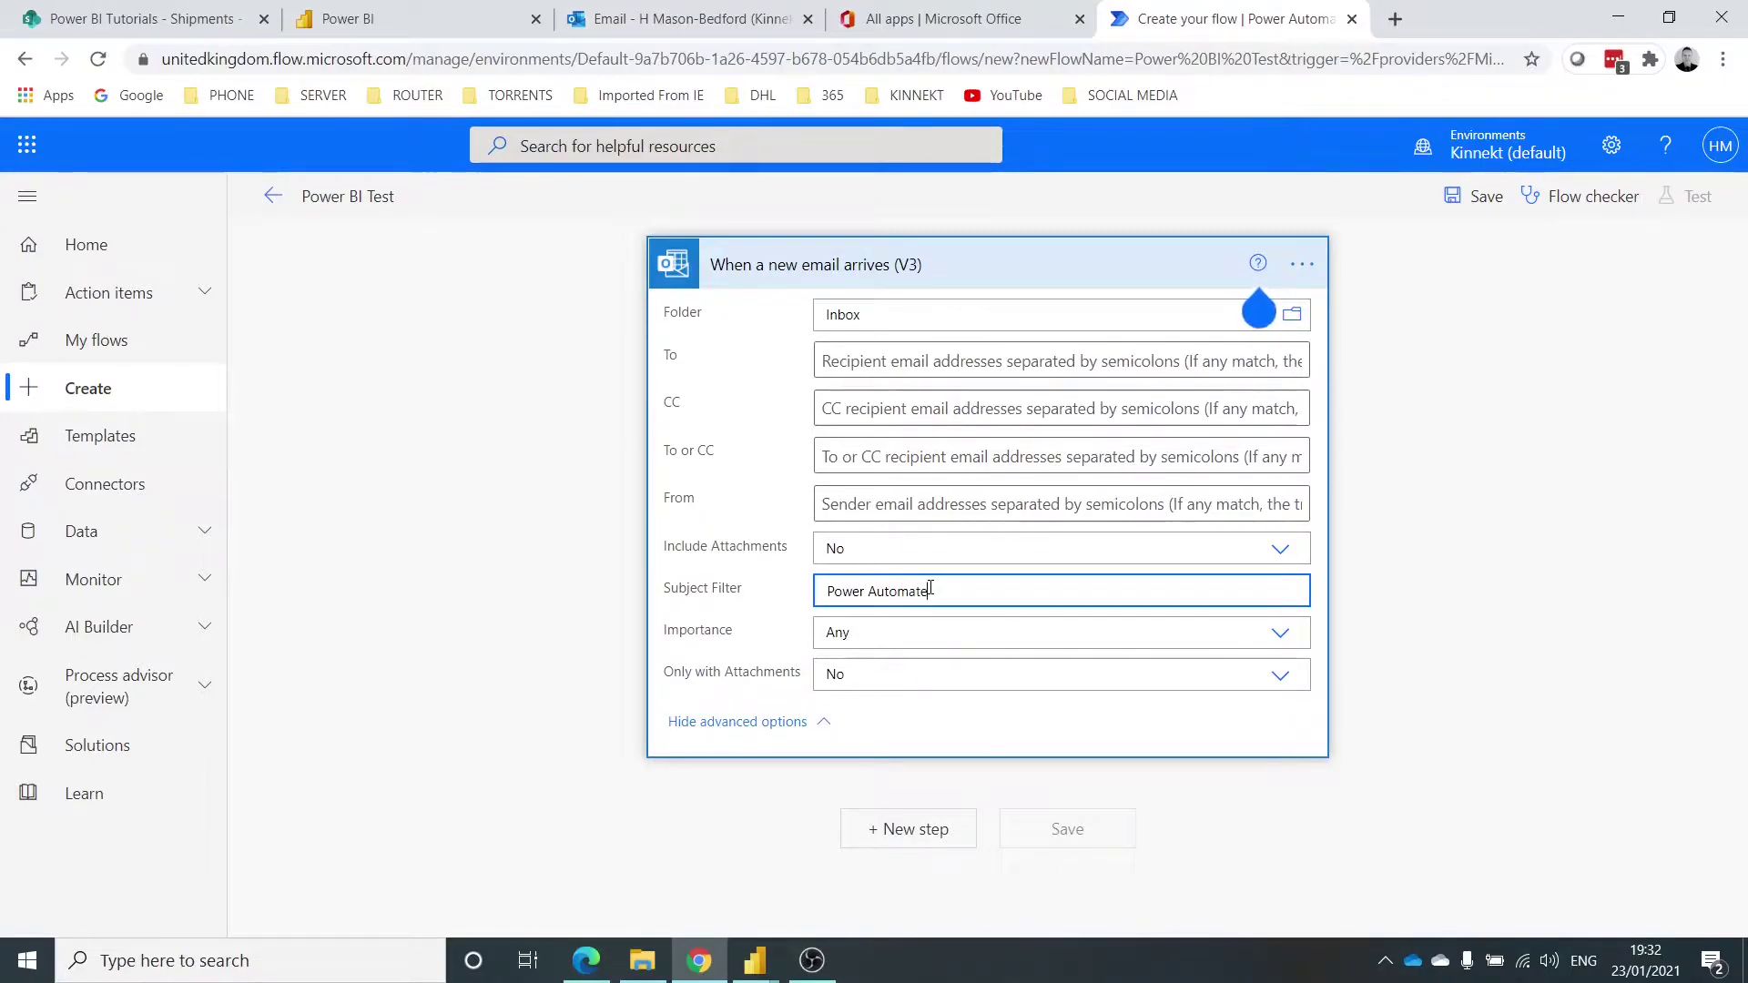
text( Test)
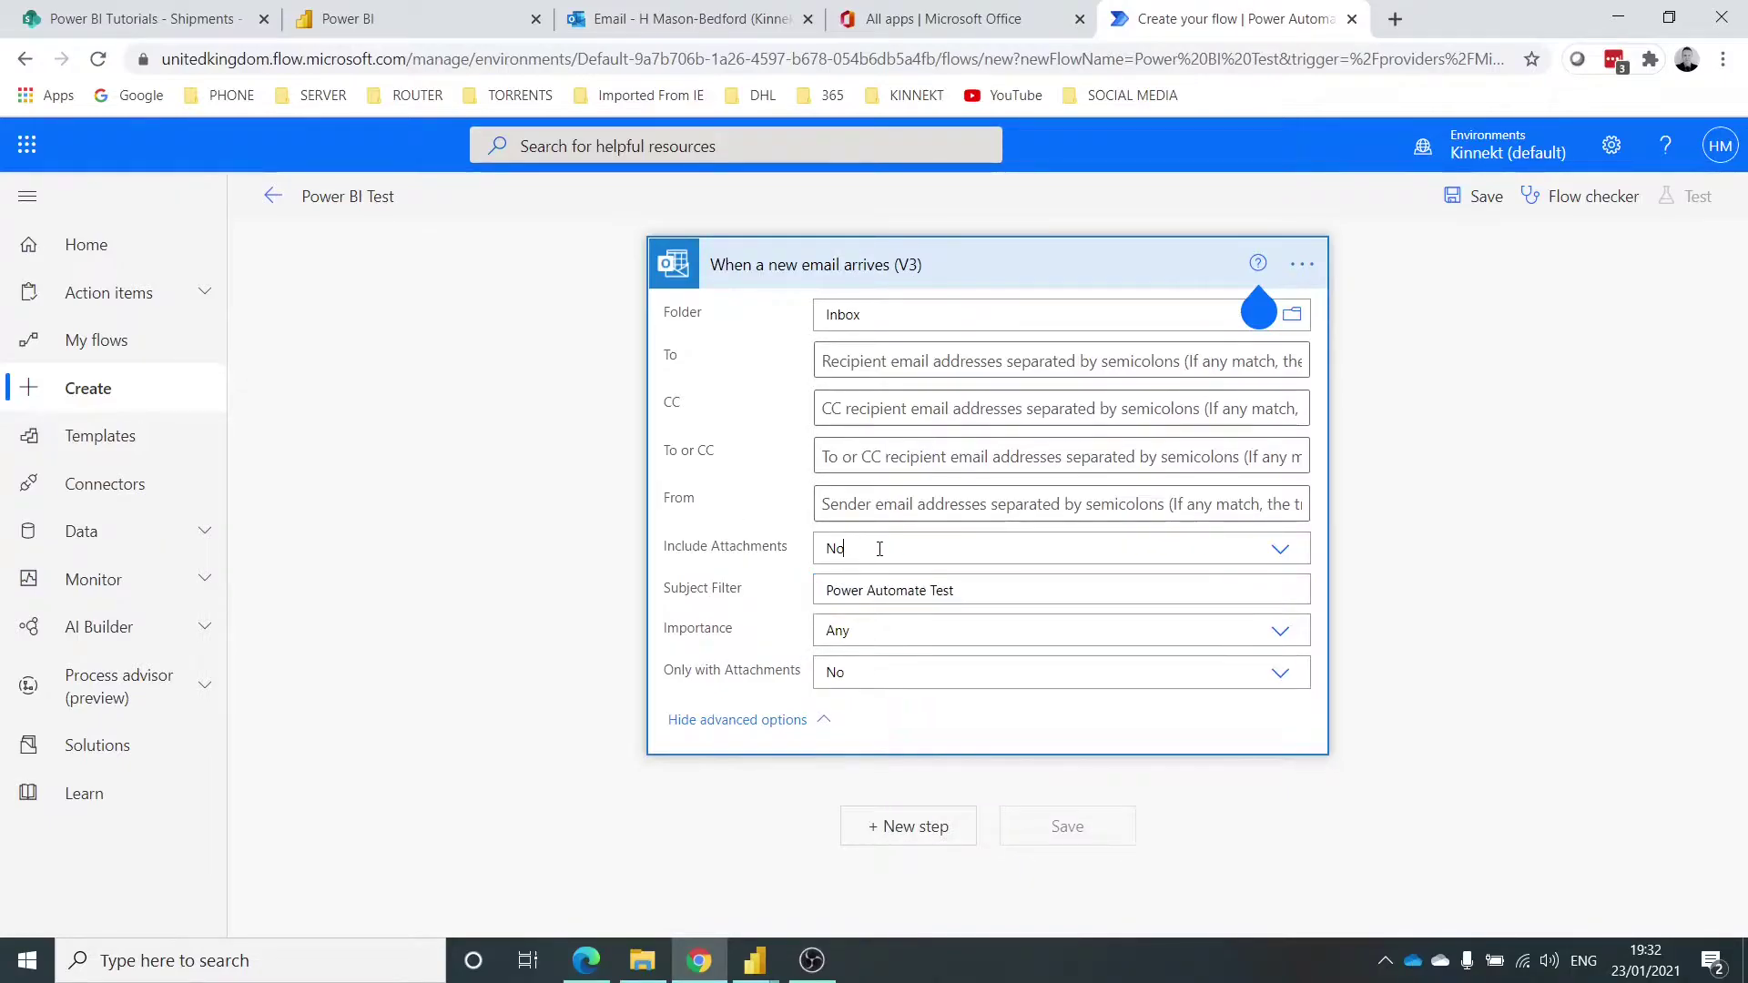
click(1280, 549)
click(1279, 549)
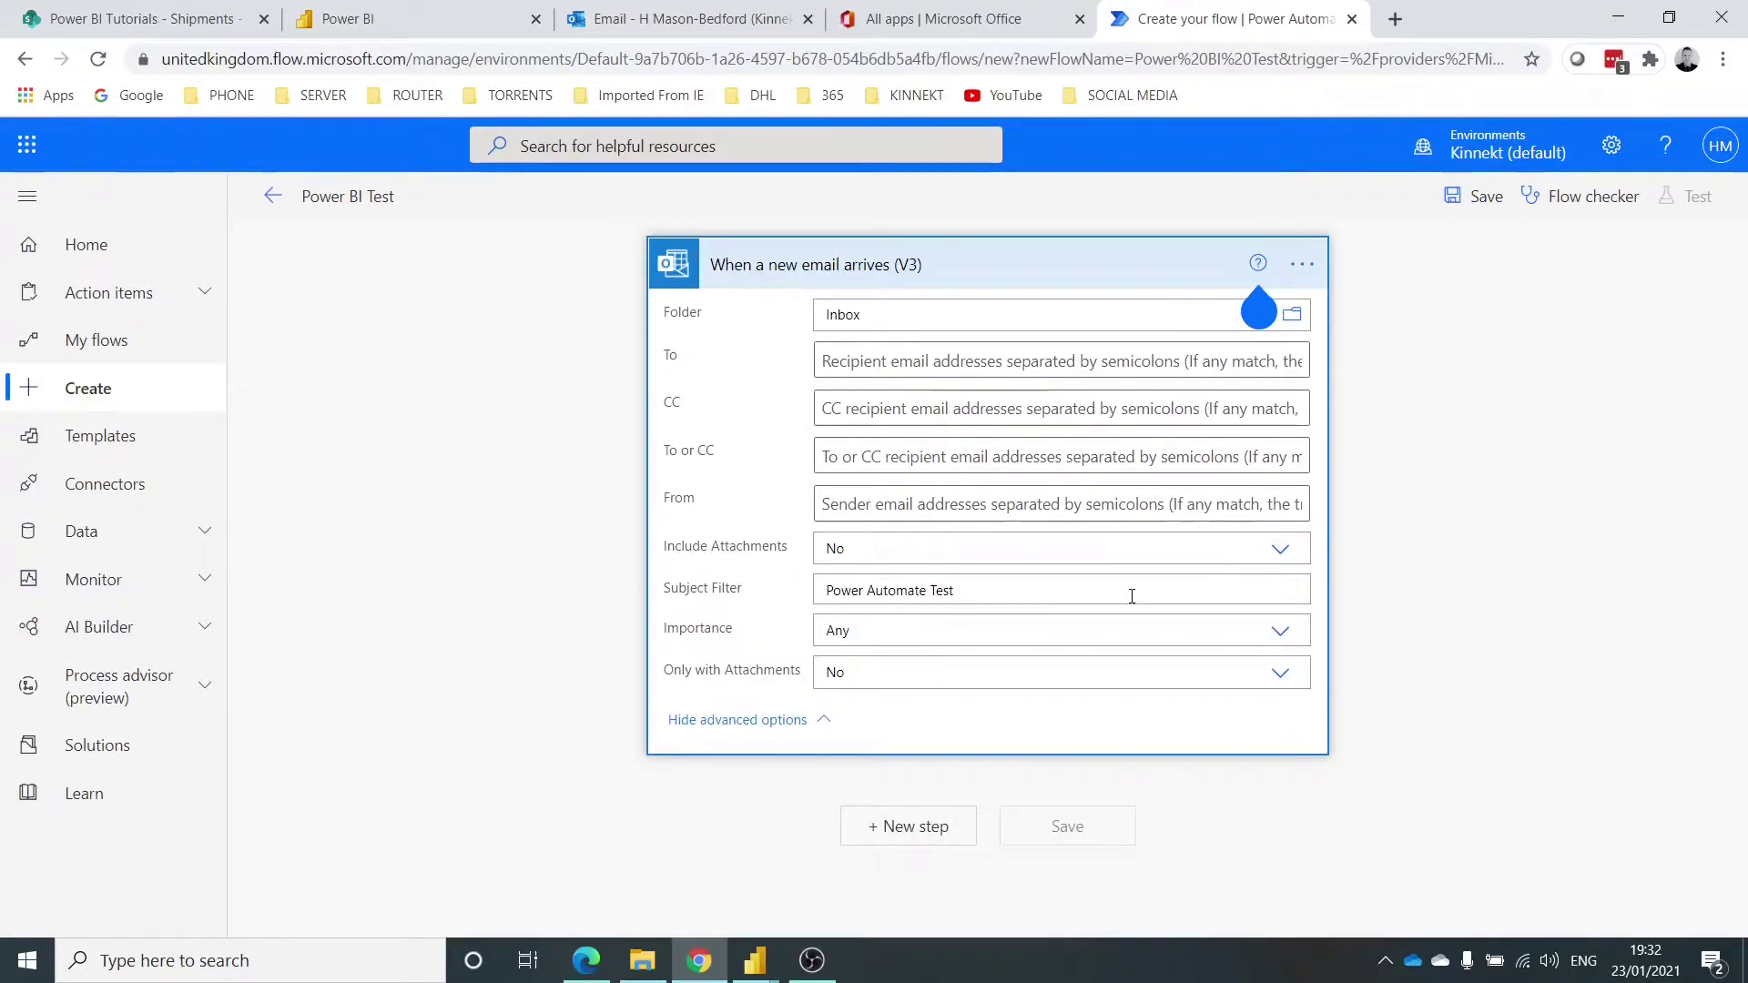
click(973, 591)
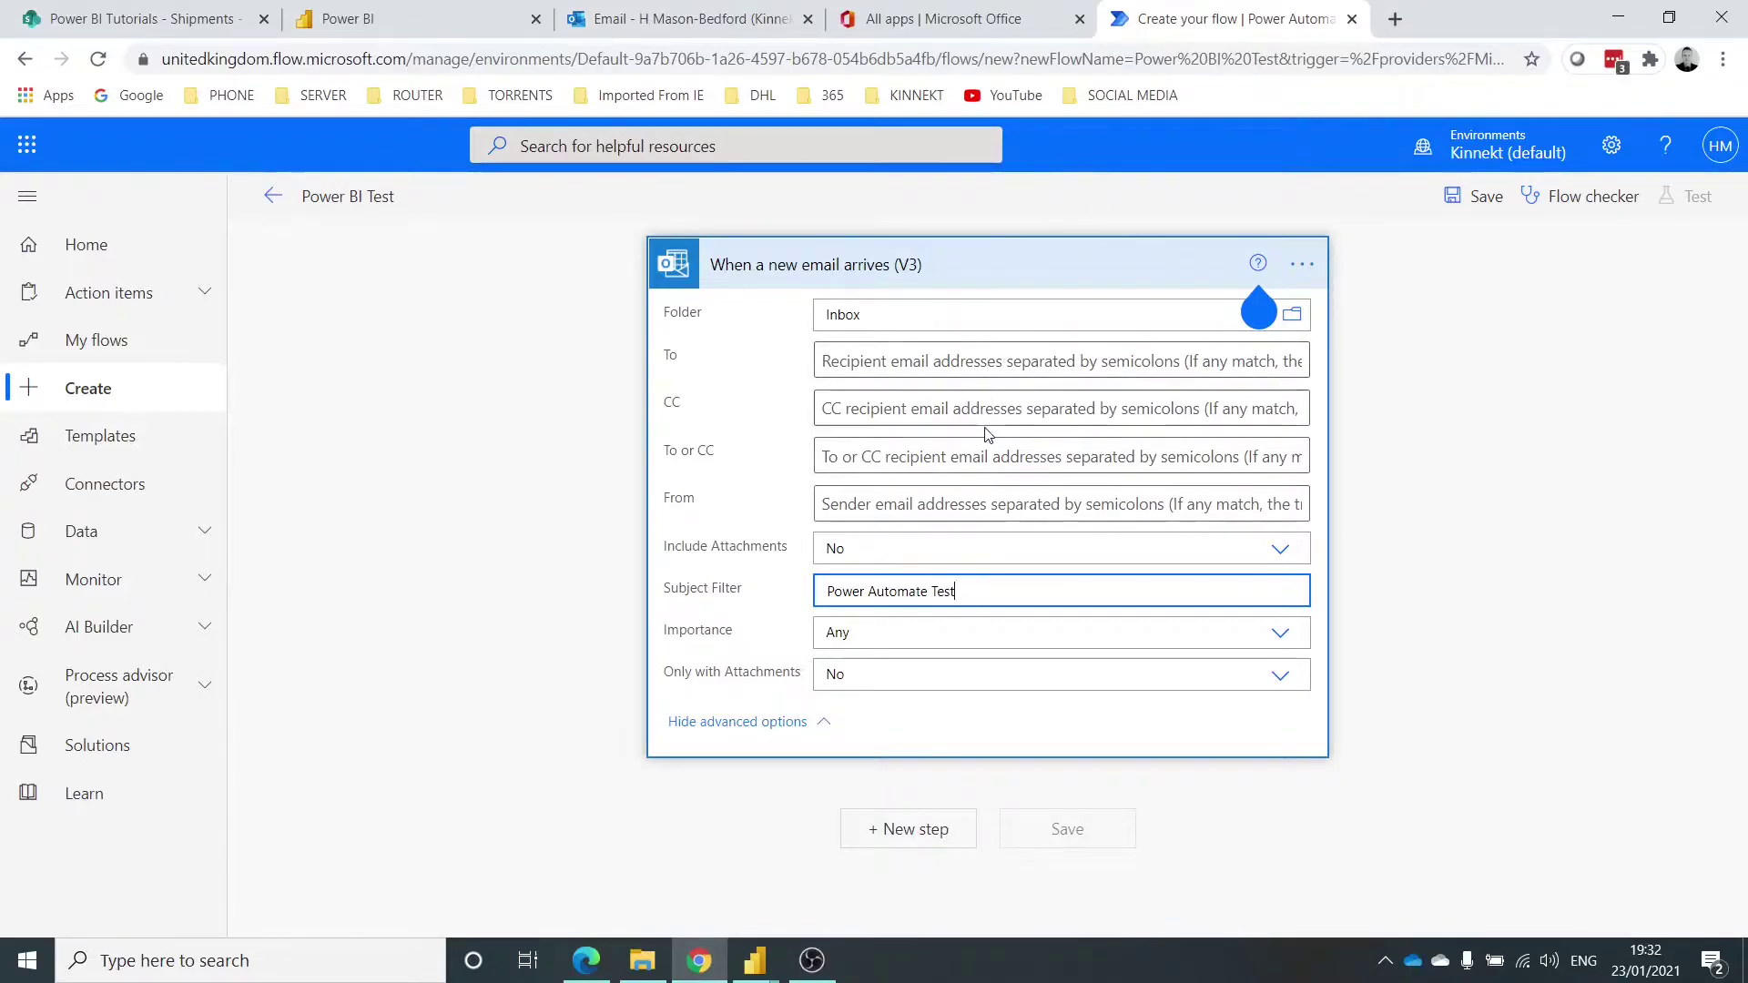
Recheck the 'Power Automate Test' subject filter and add a new step after the trigger
click(819, 723)
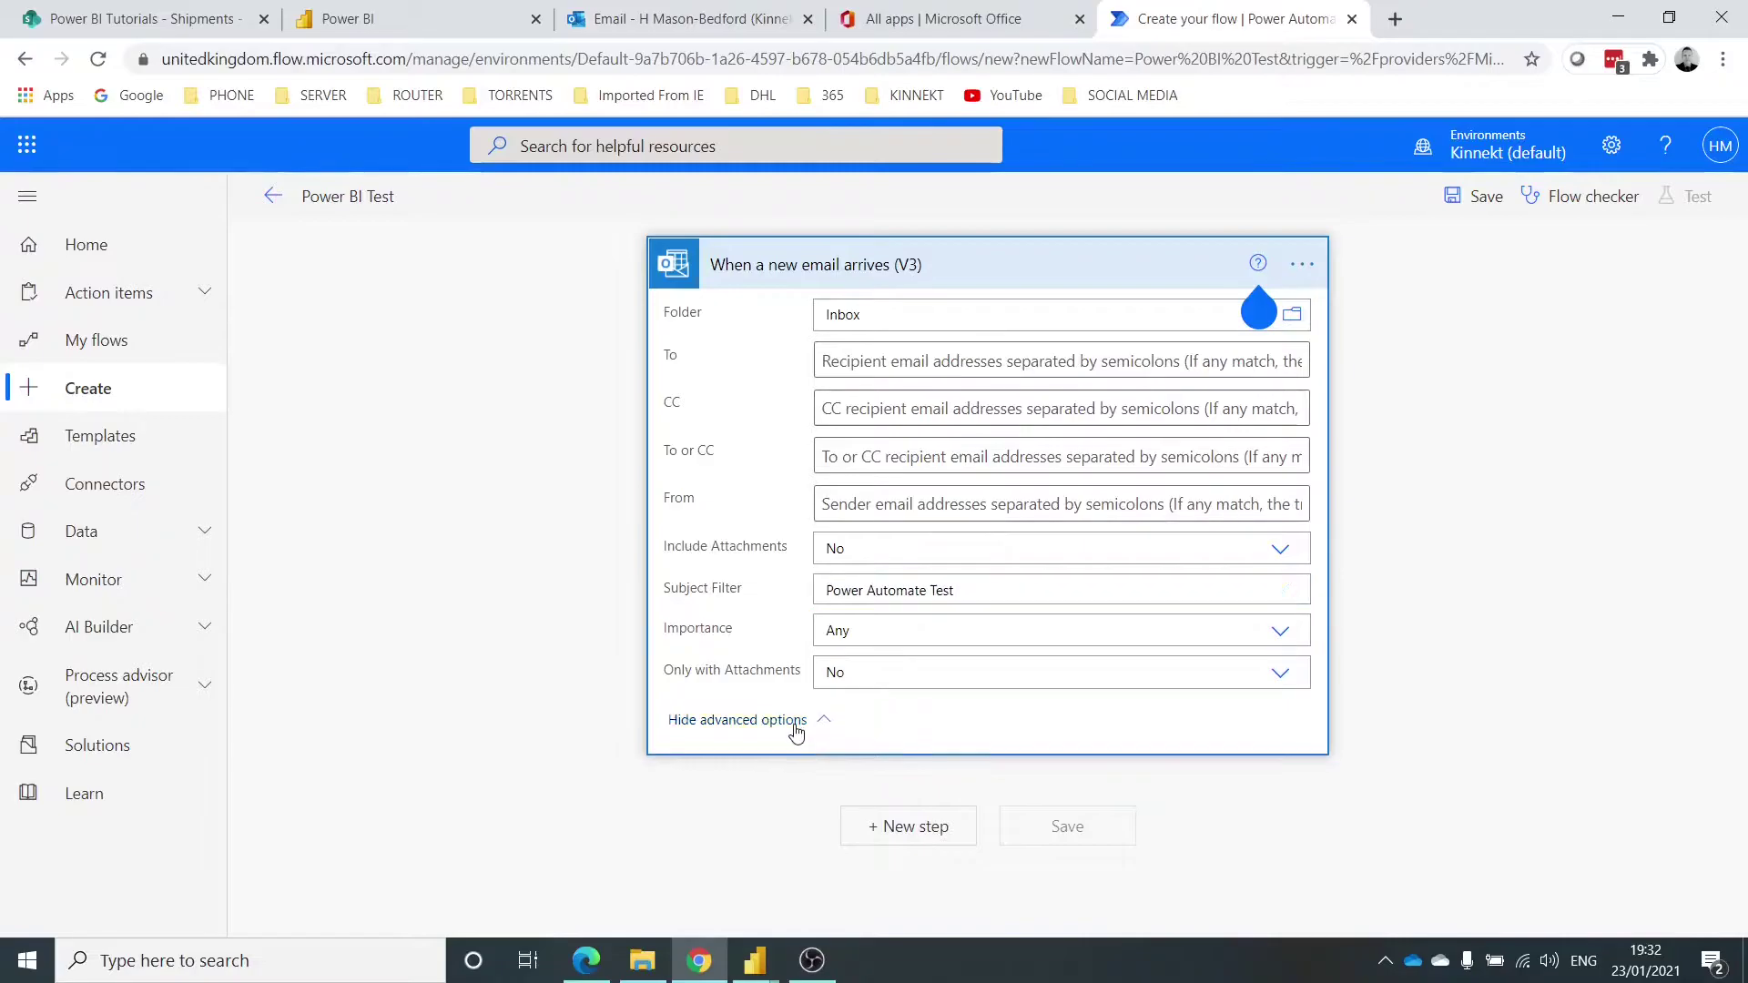
click(819, 360)
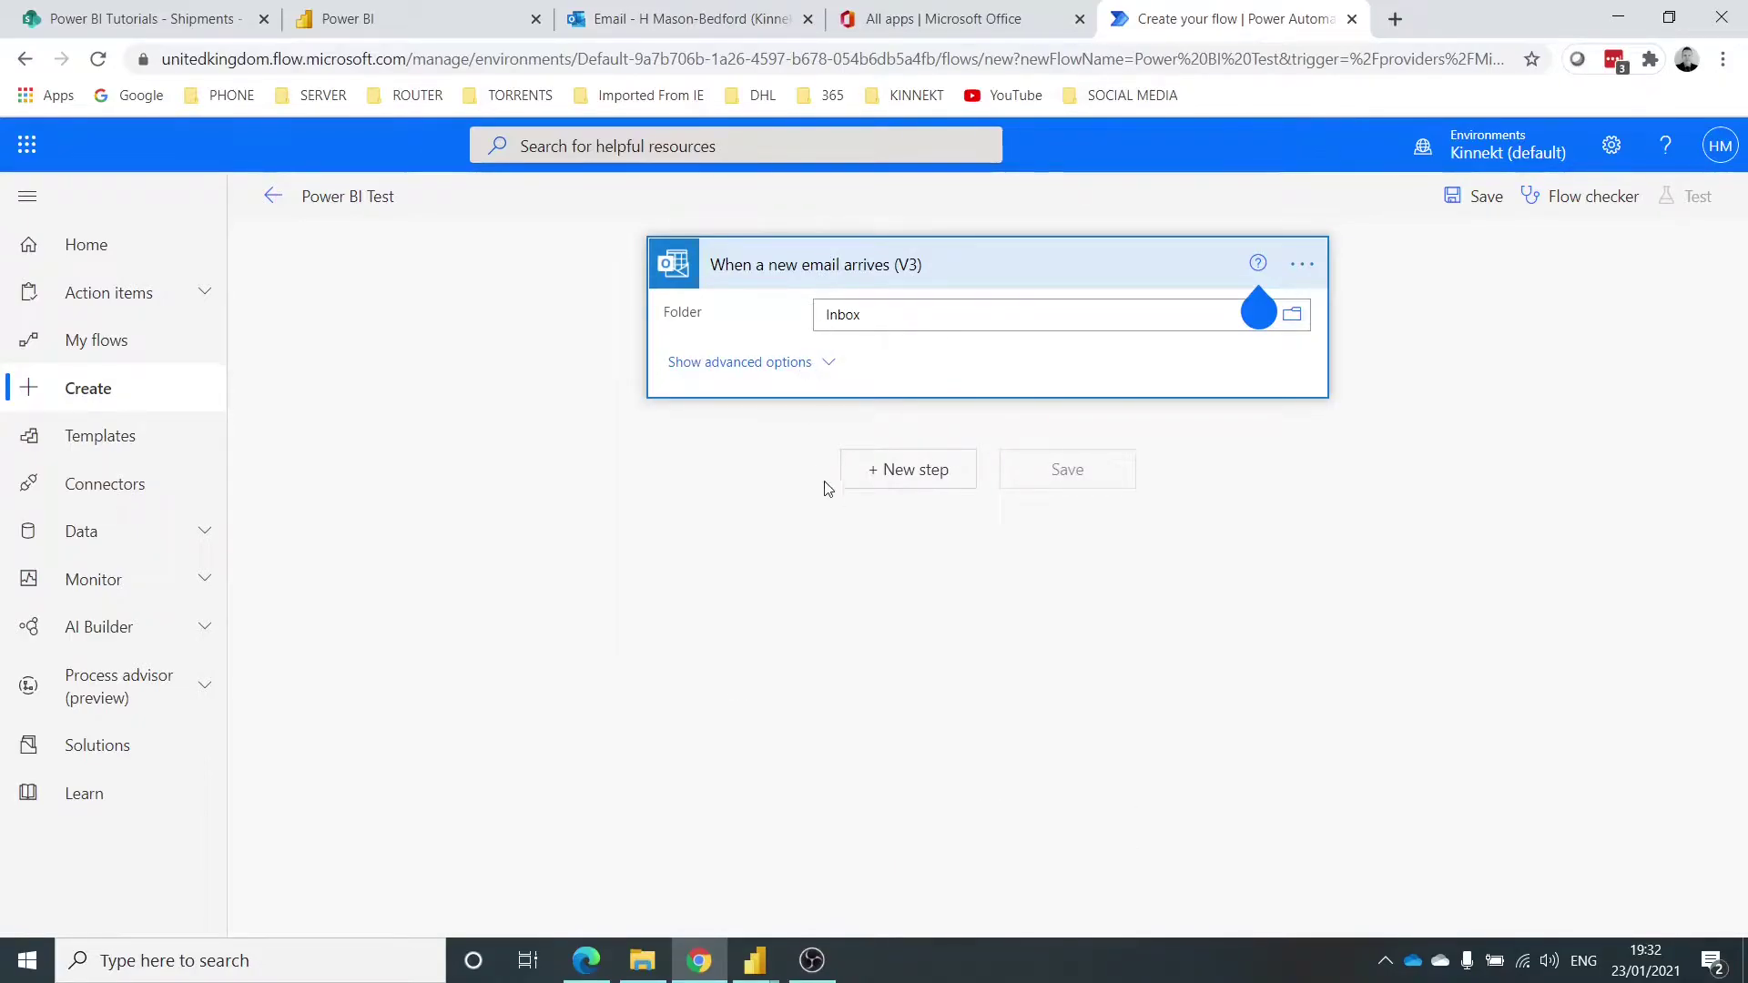
drag(962, 592, 820, 590)
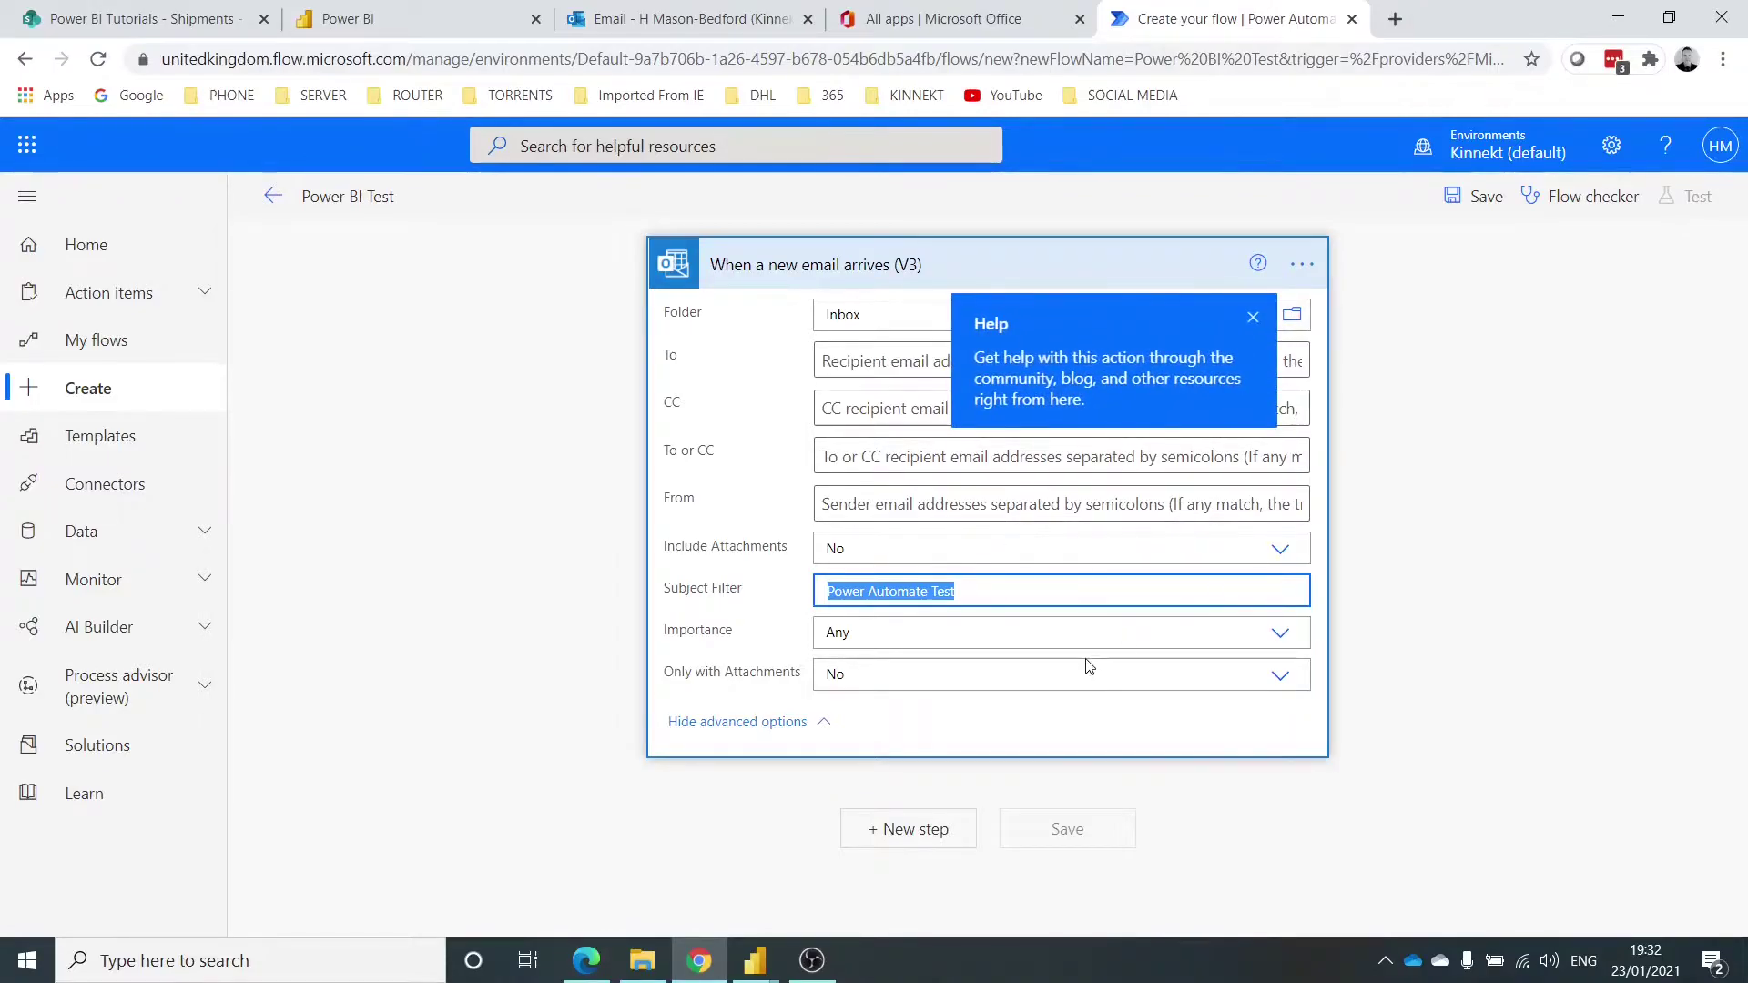
click(925, 824)
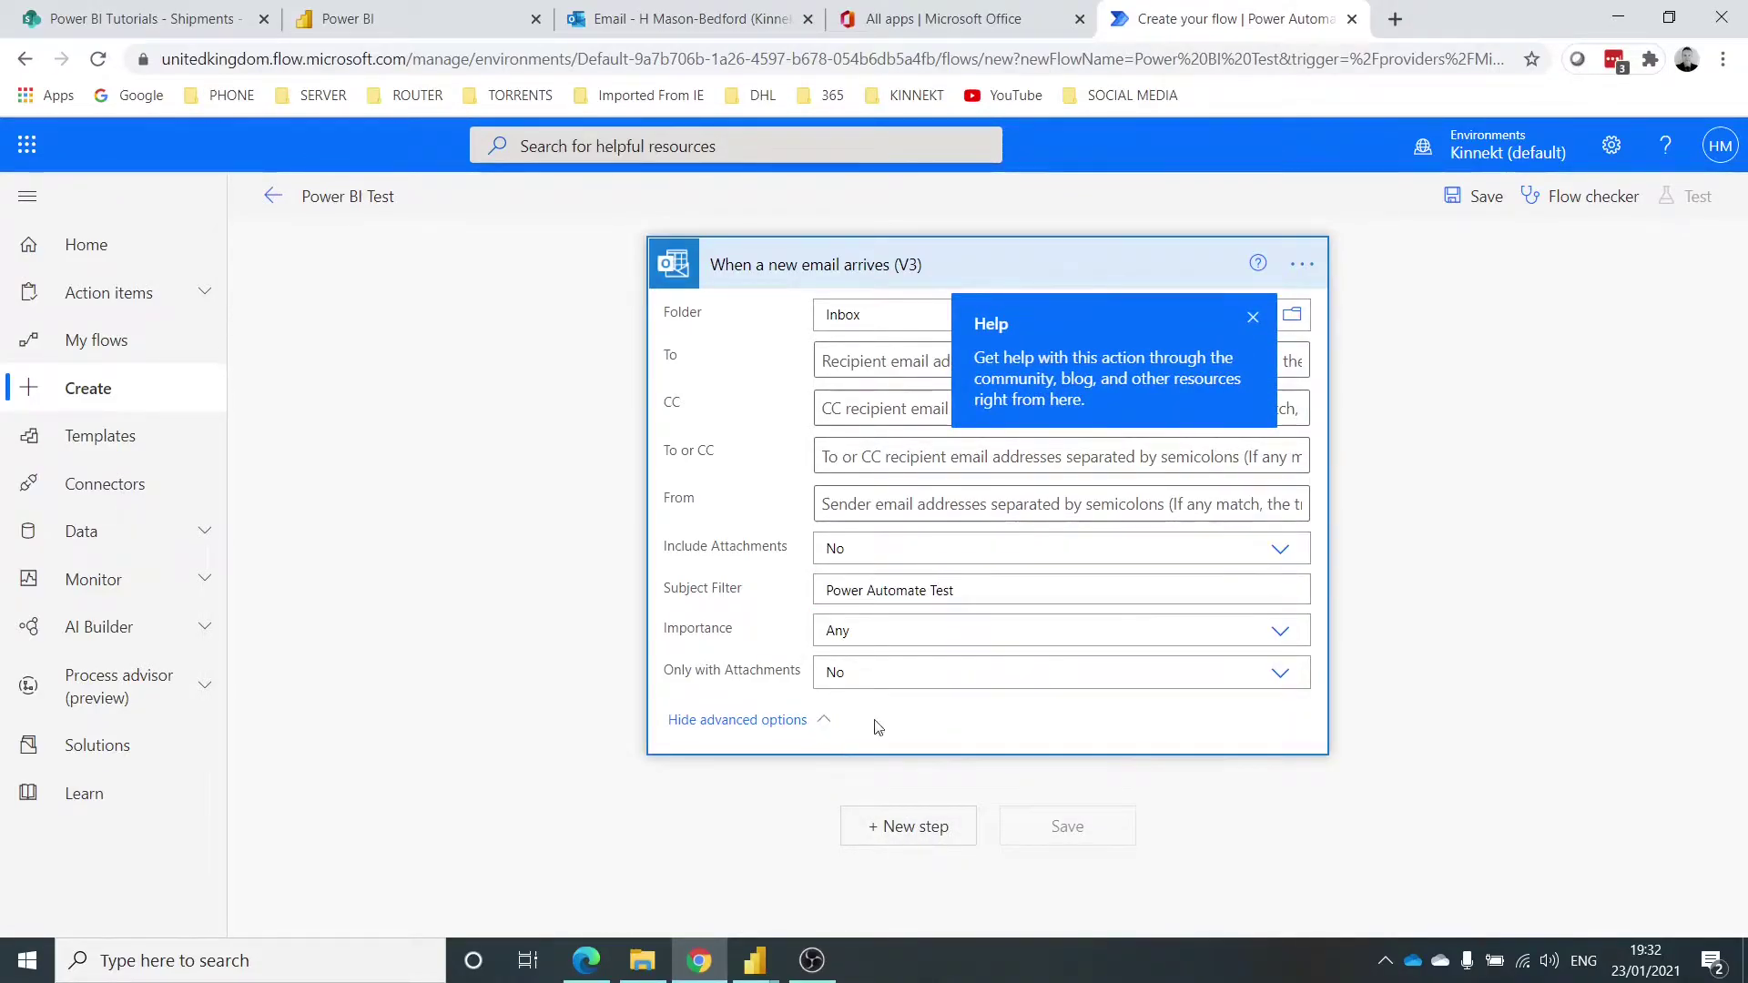
click(925, 471)
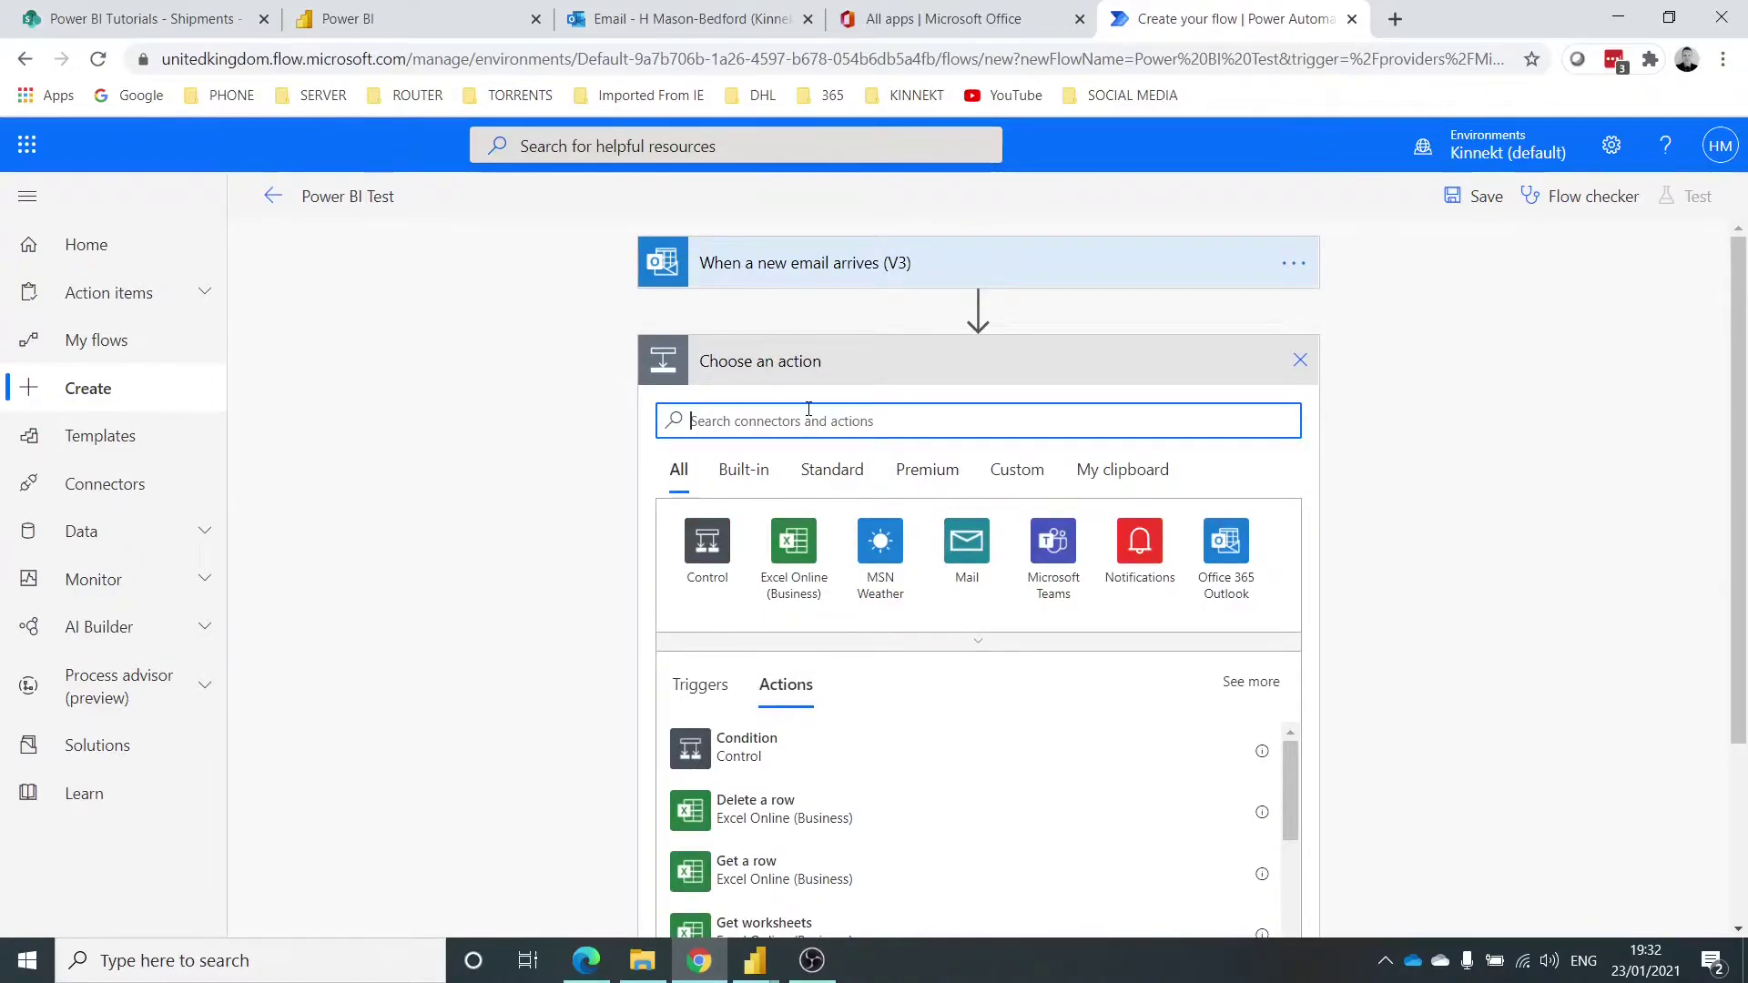
Add the SharePoint Create file action after the email trigger
text(crea)
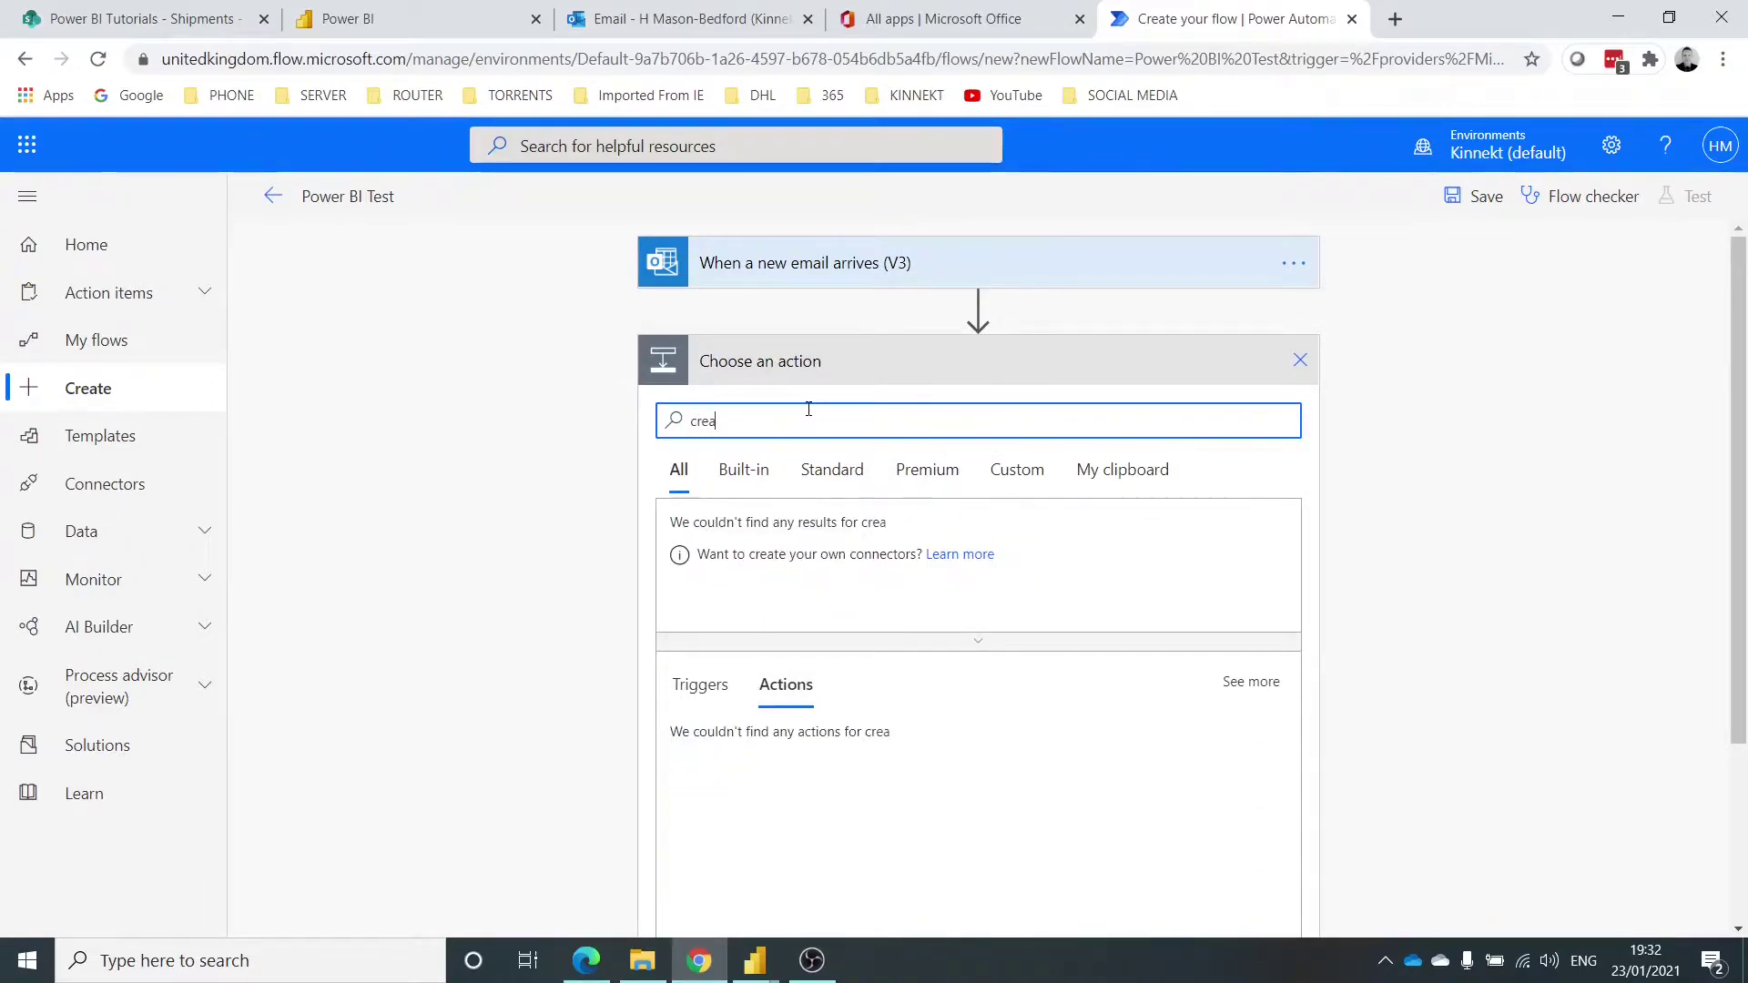
text(te a file in sh)
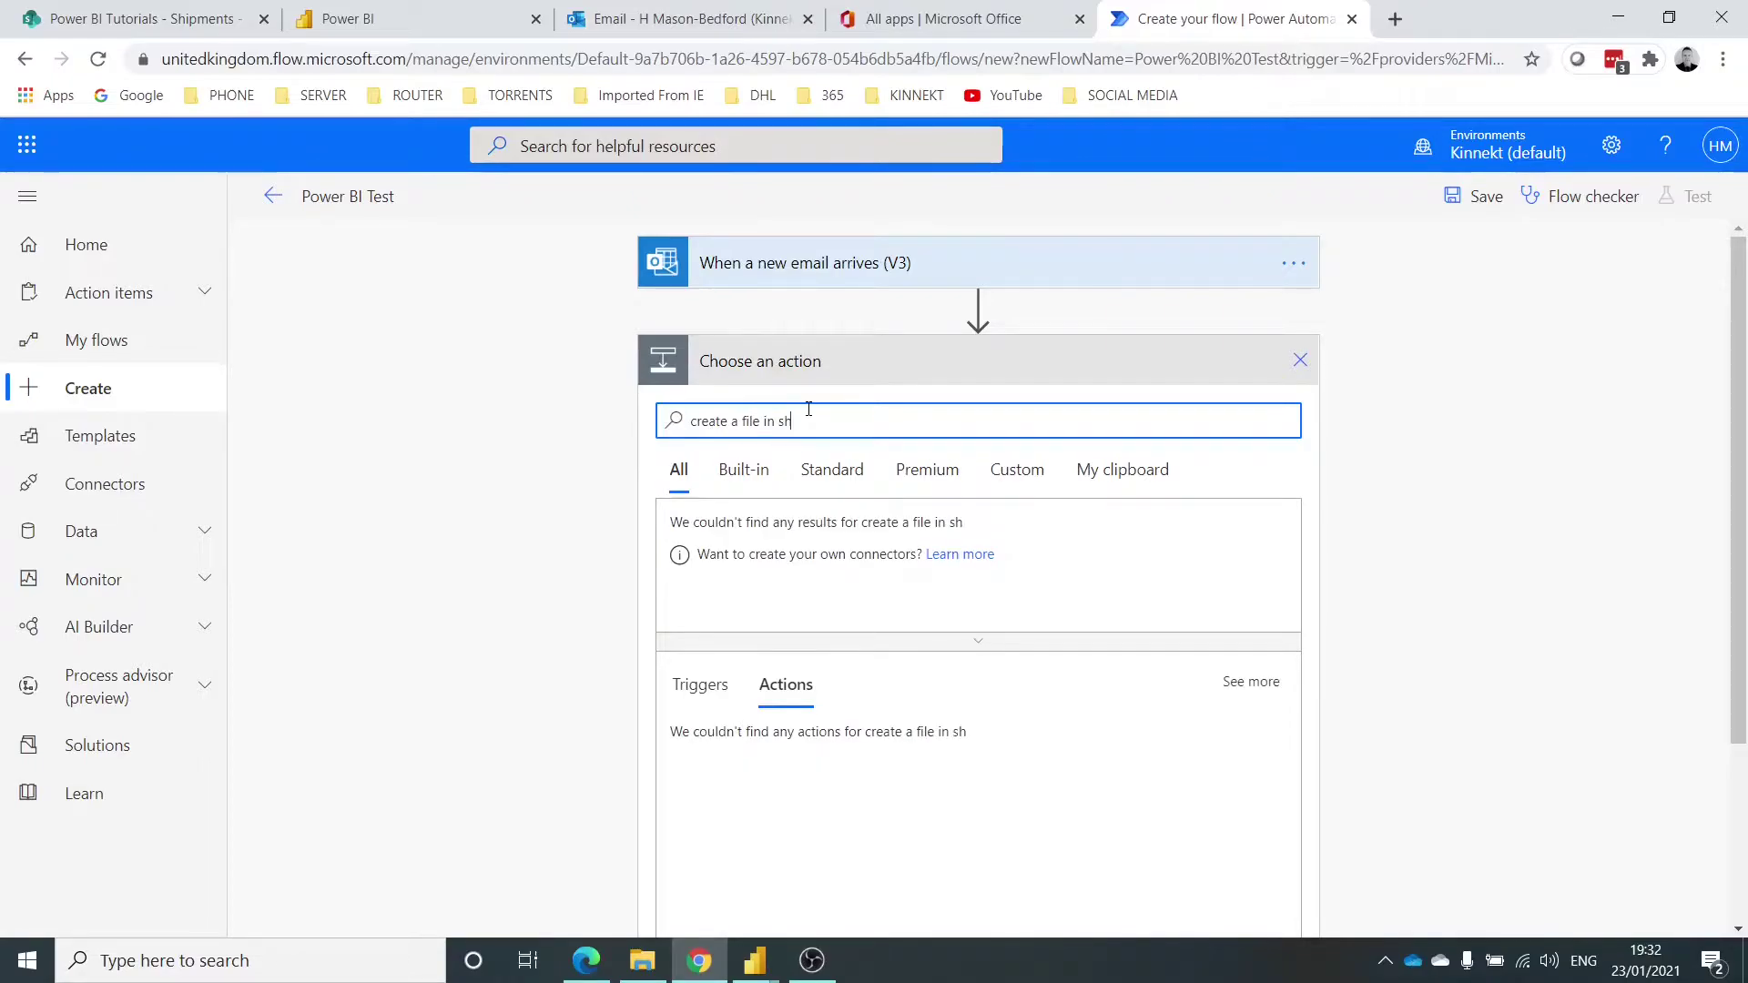
text(arepoint)
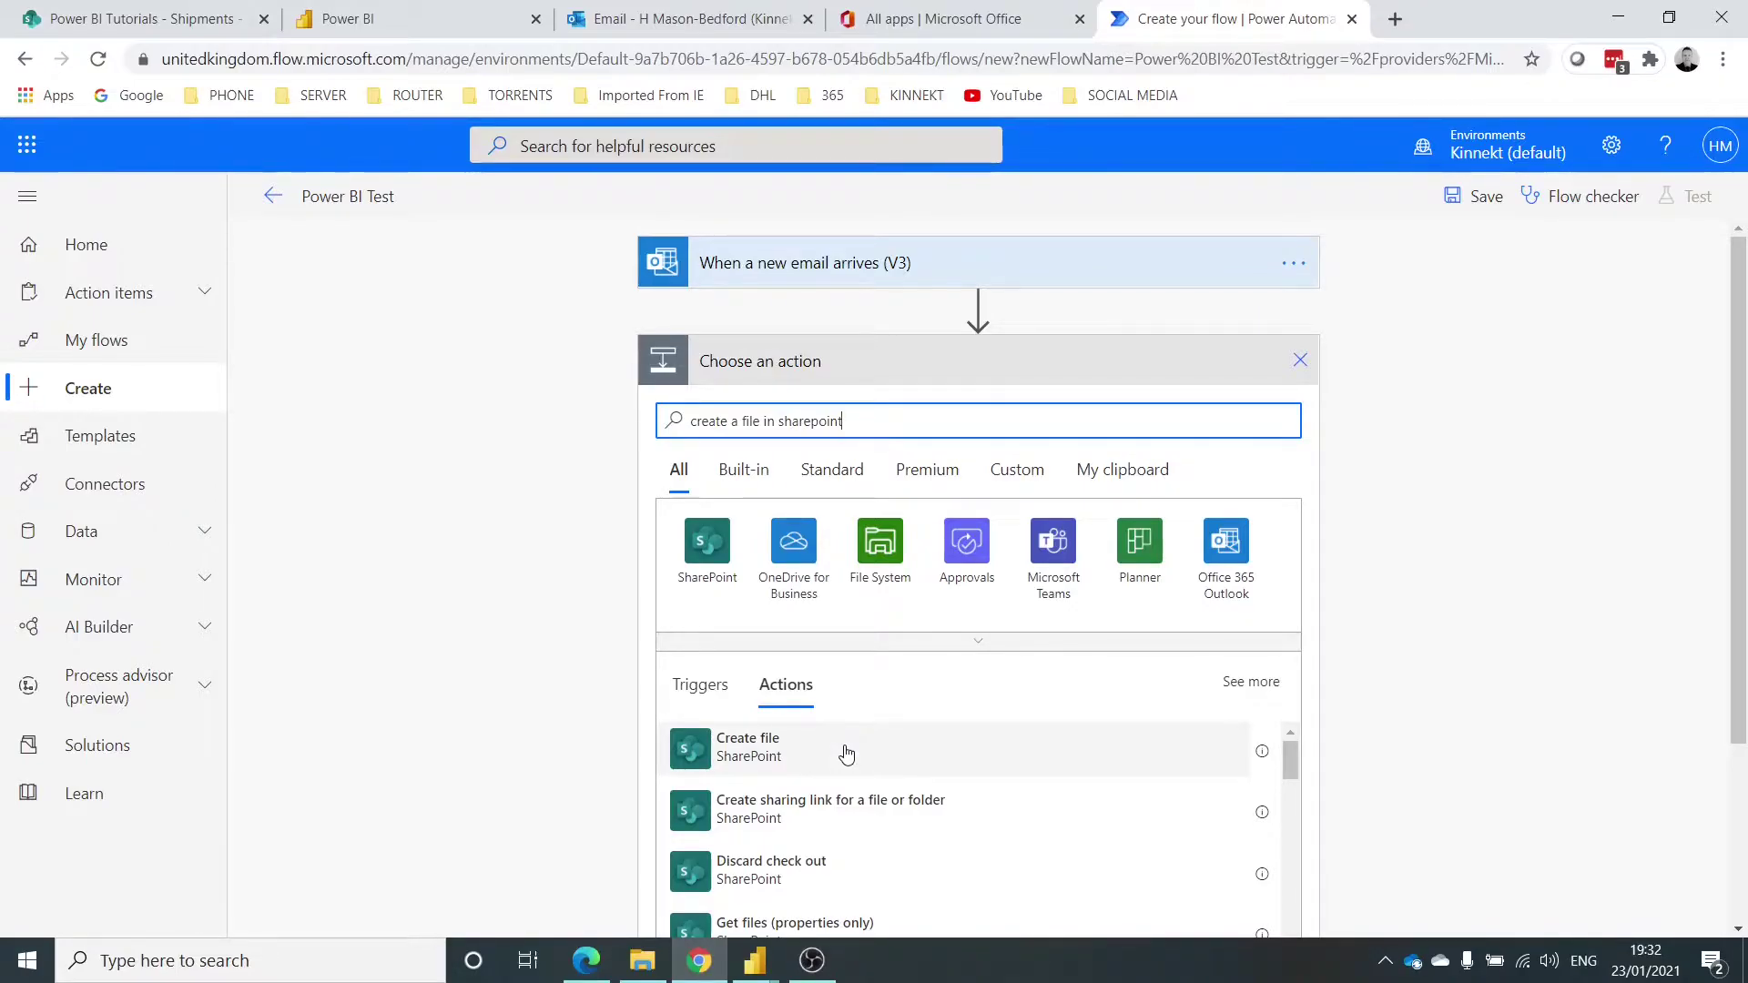
click(846, 754)
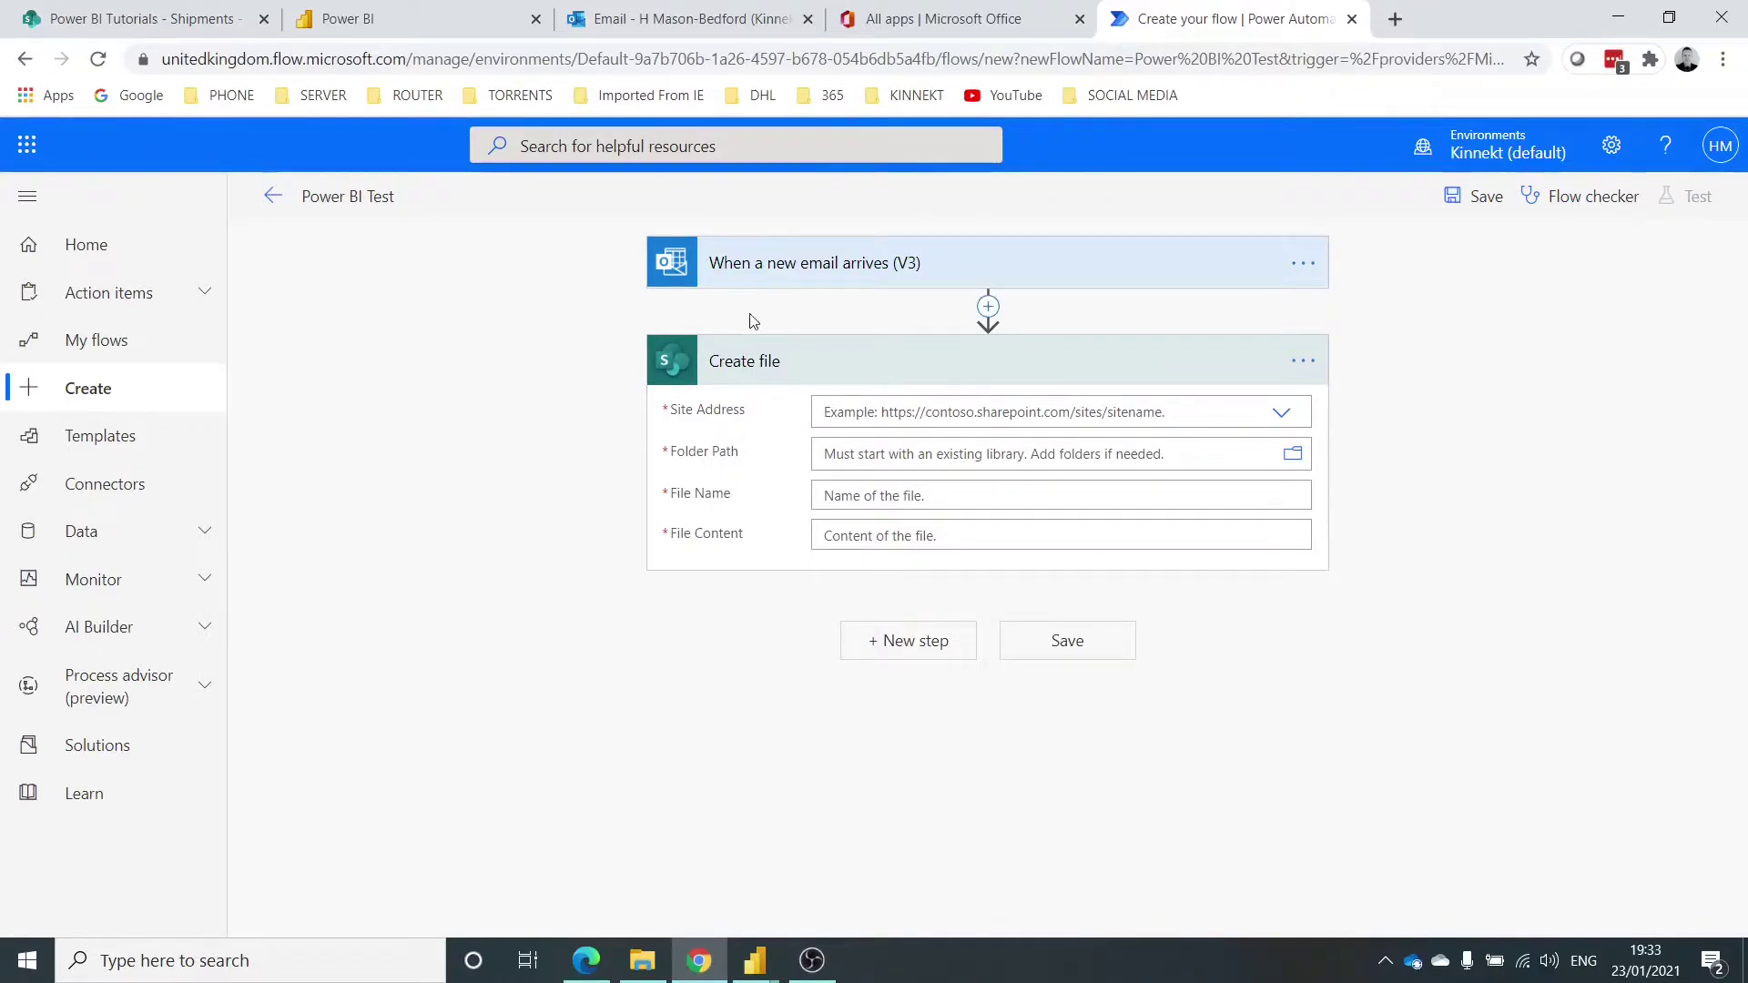
Copy the SharePoint site URL into Site Address, selecting the Power BI Tutorials site
click(127, 18)
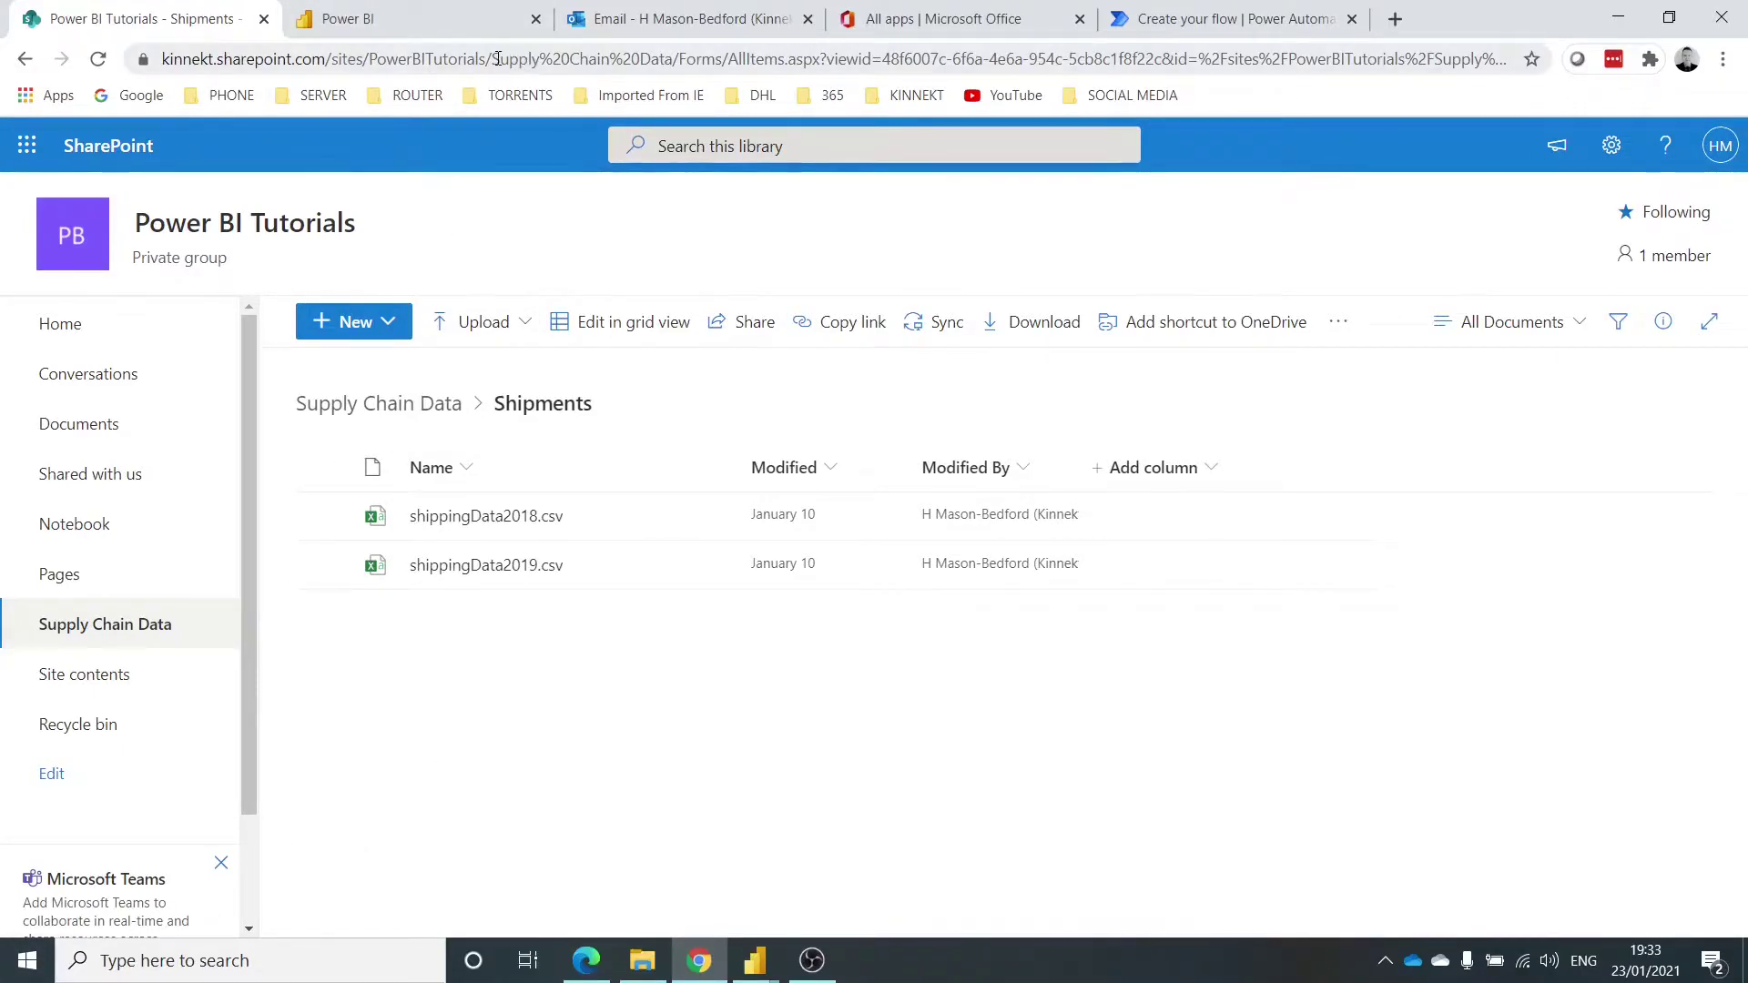
drag(493, 58, 128, 102)
key(ctrl+c)
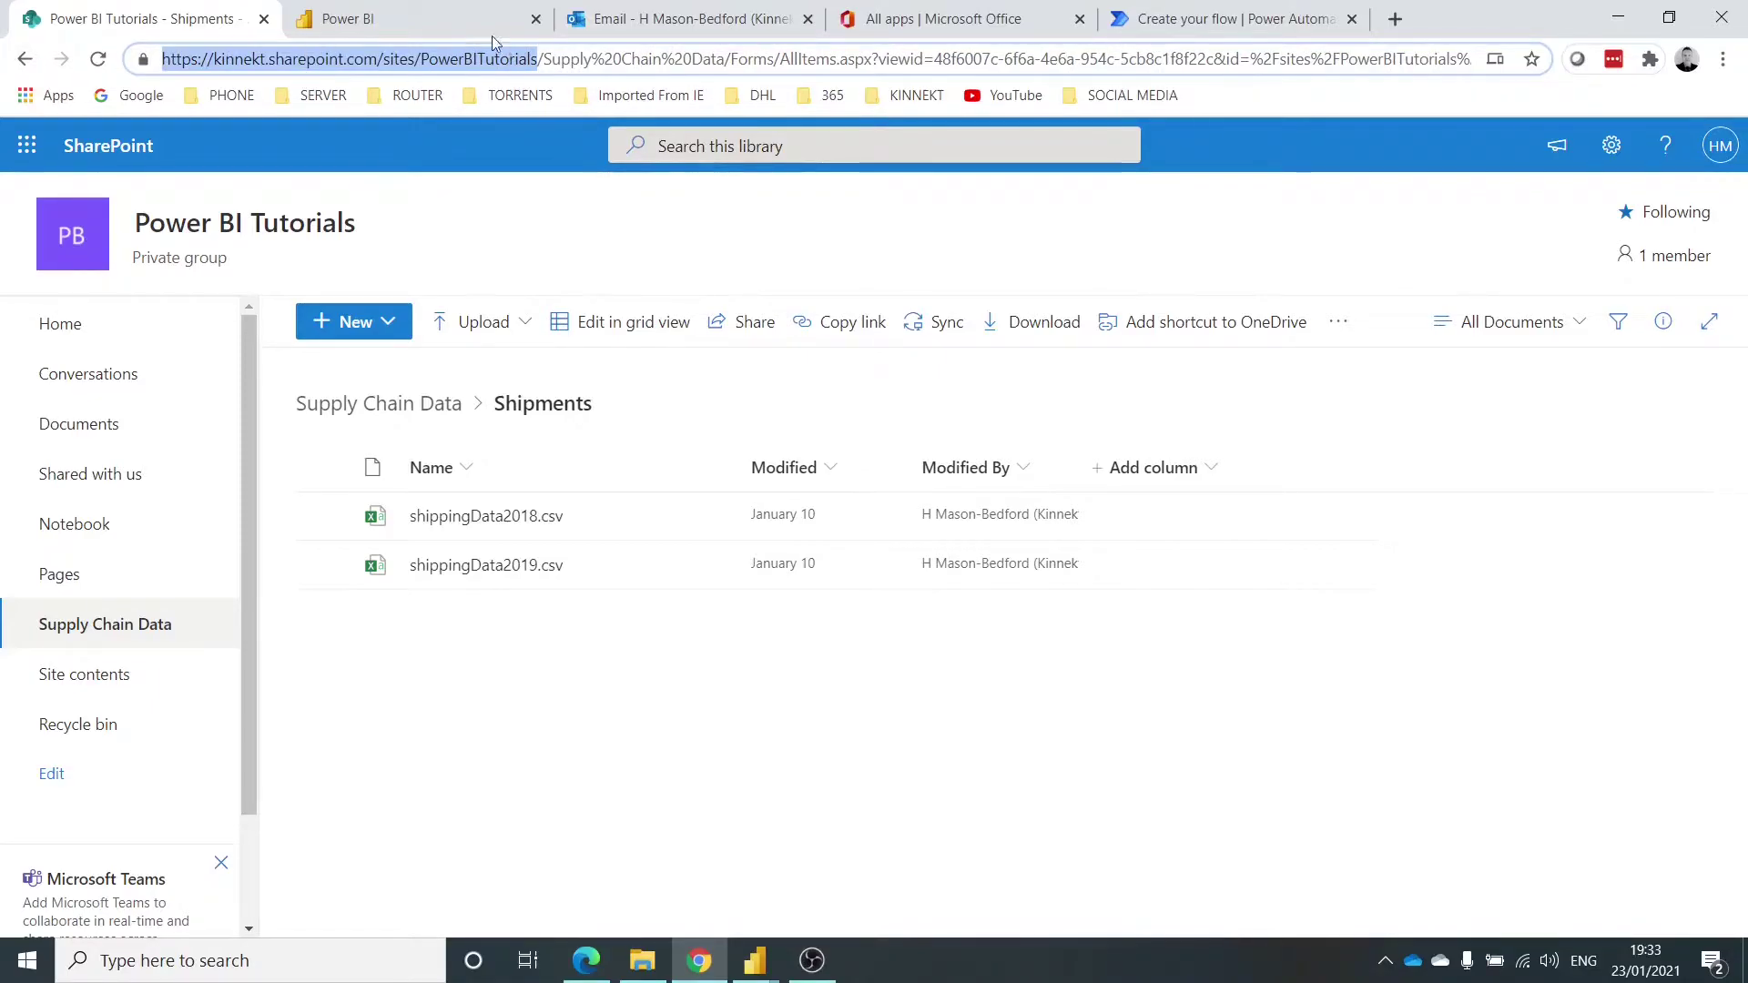
click(1225, 19)
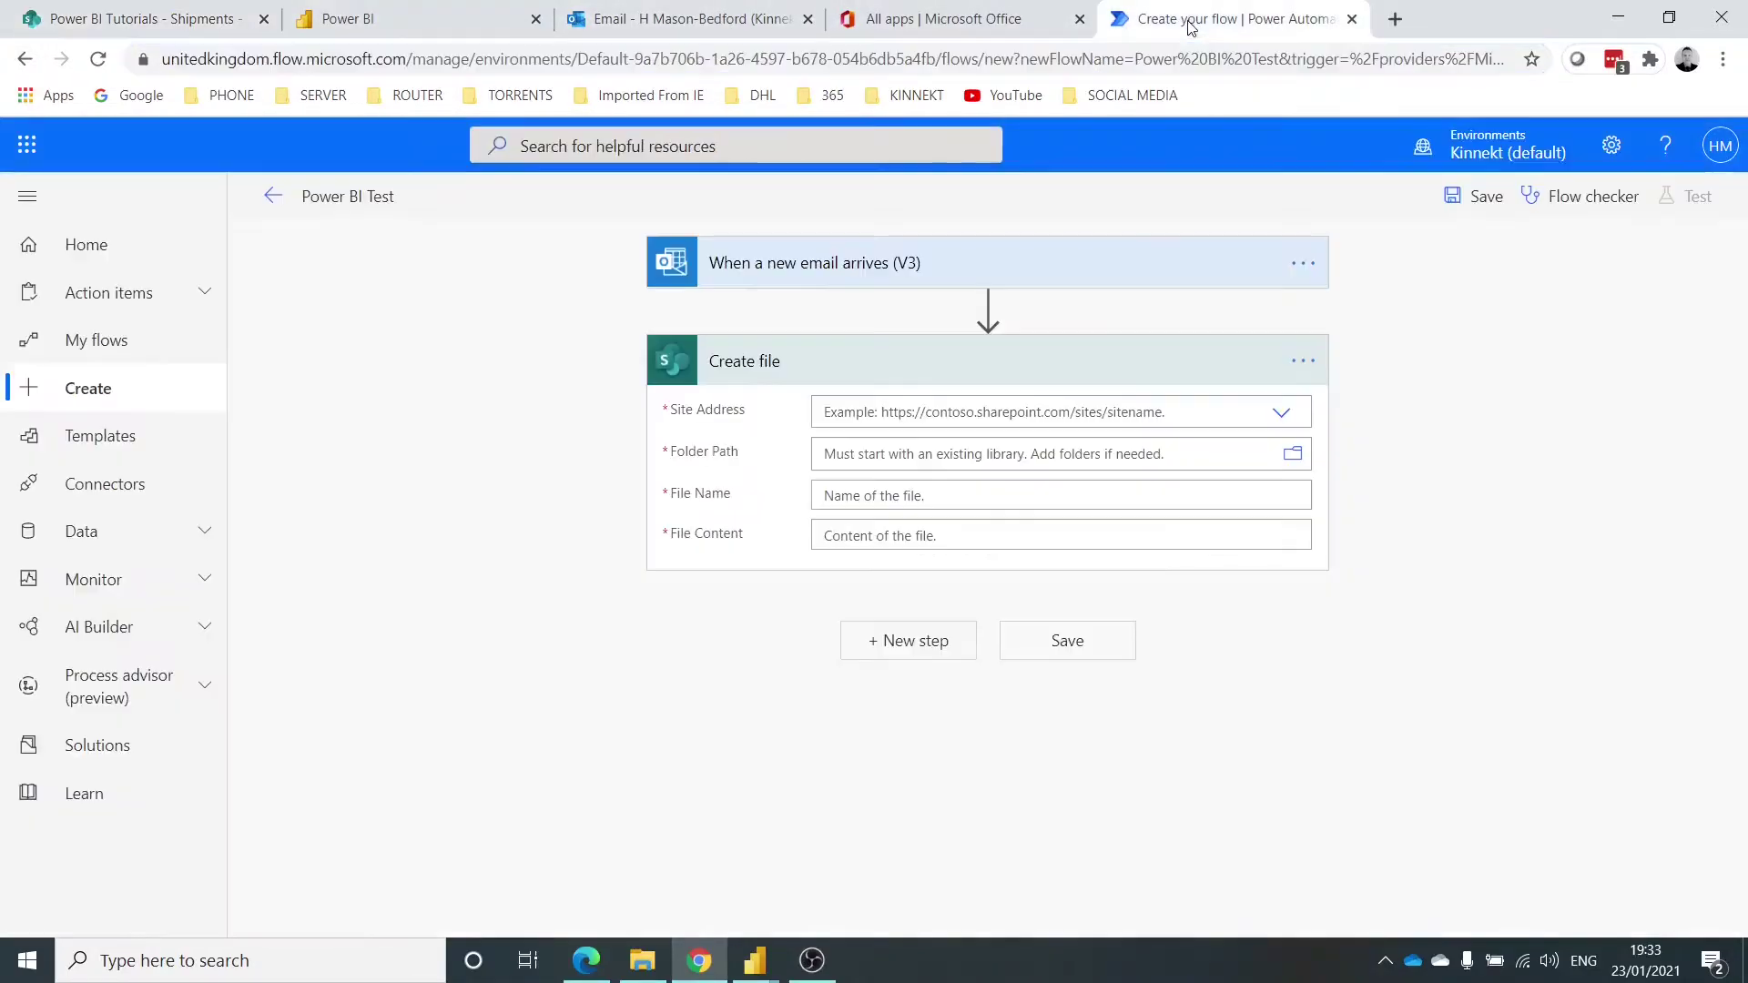
click(1016, 411)
key(ctrl+v)
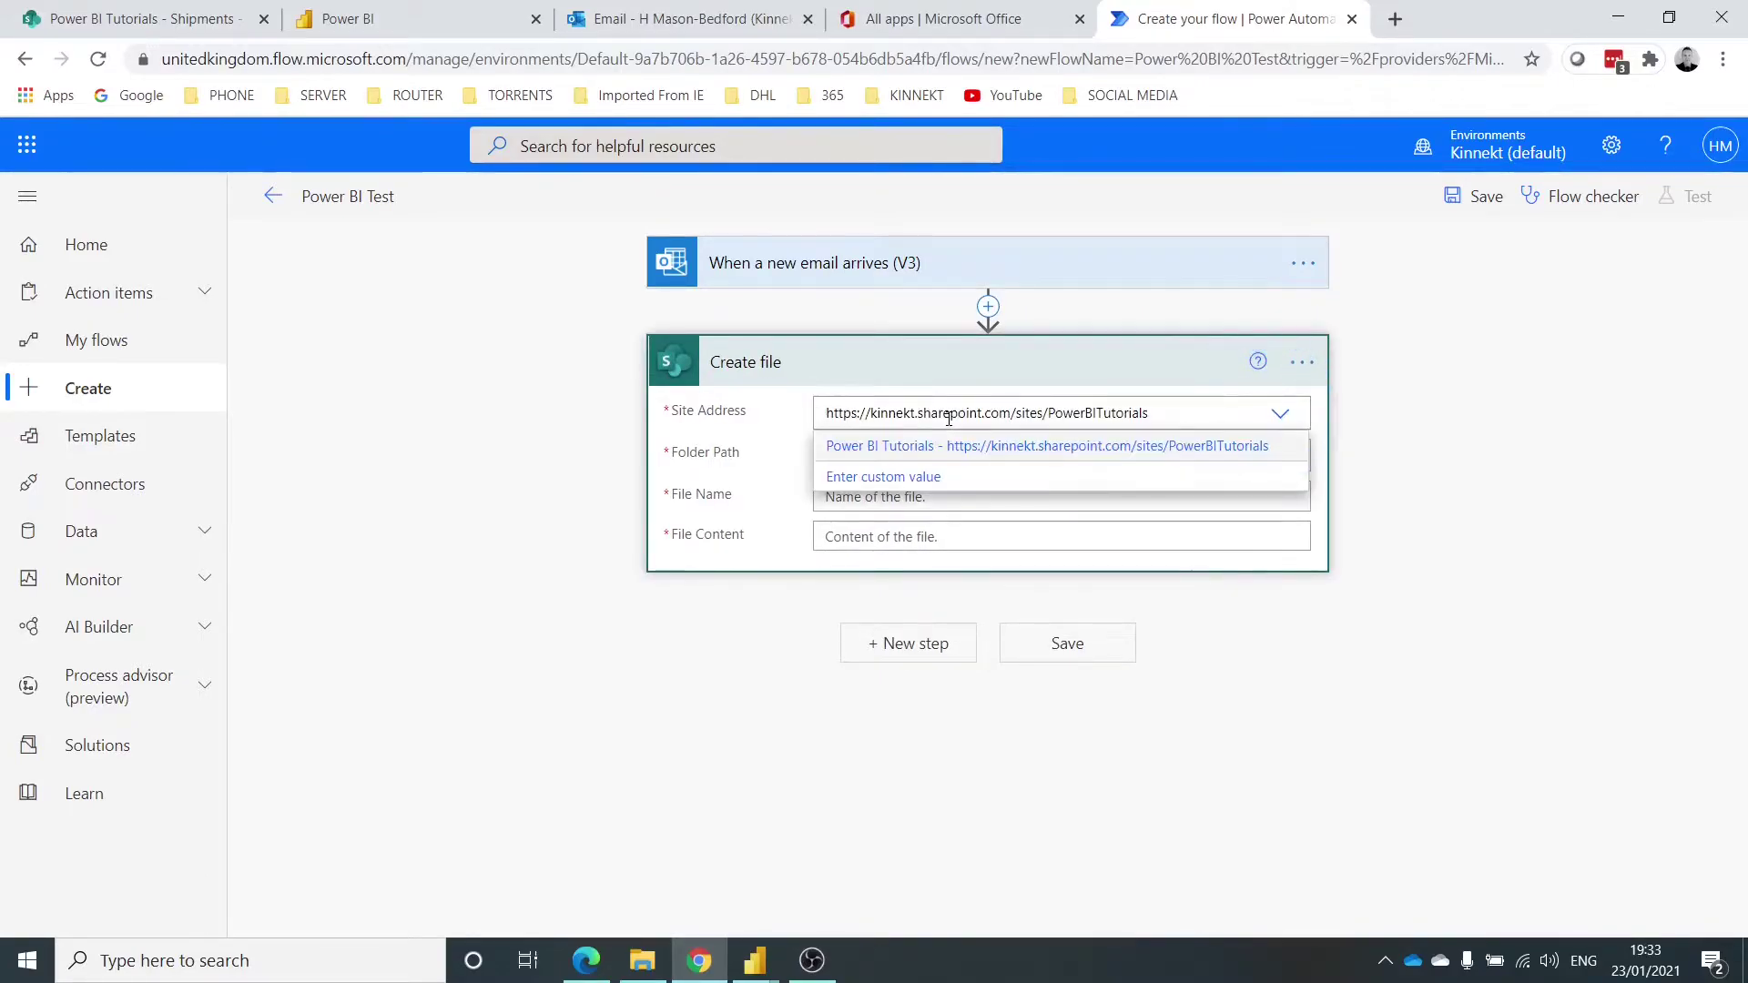
click(1031, 446)
Set Folder Path to /Supply Chain Data/Shipments
click(1300, 487)
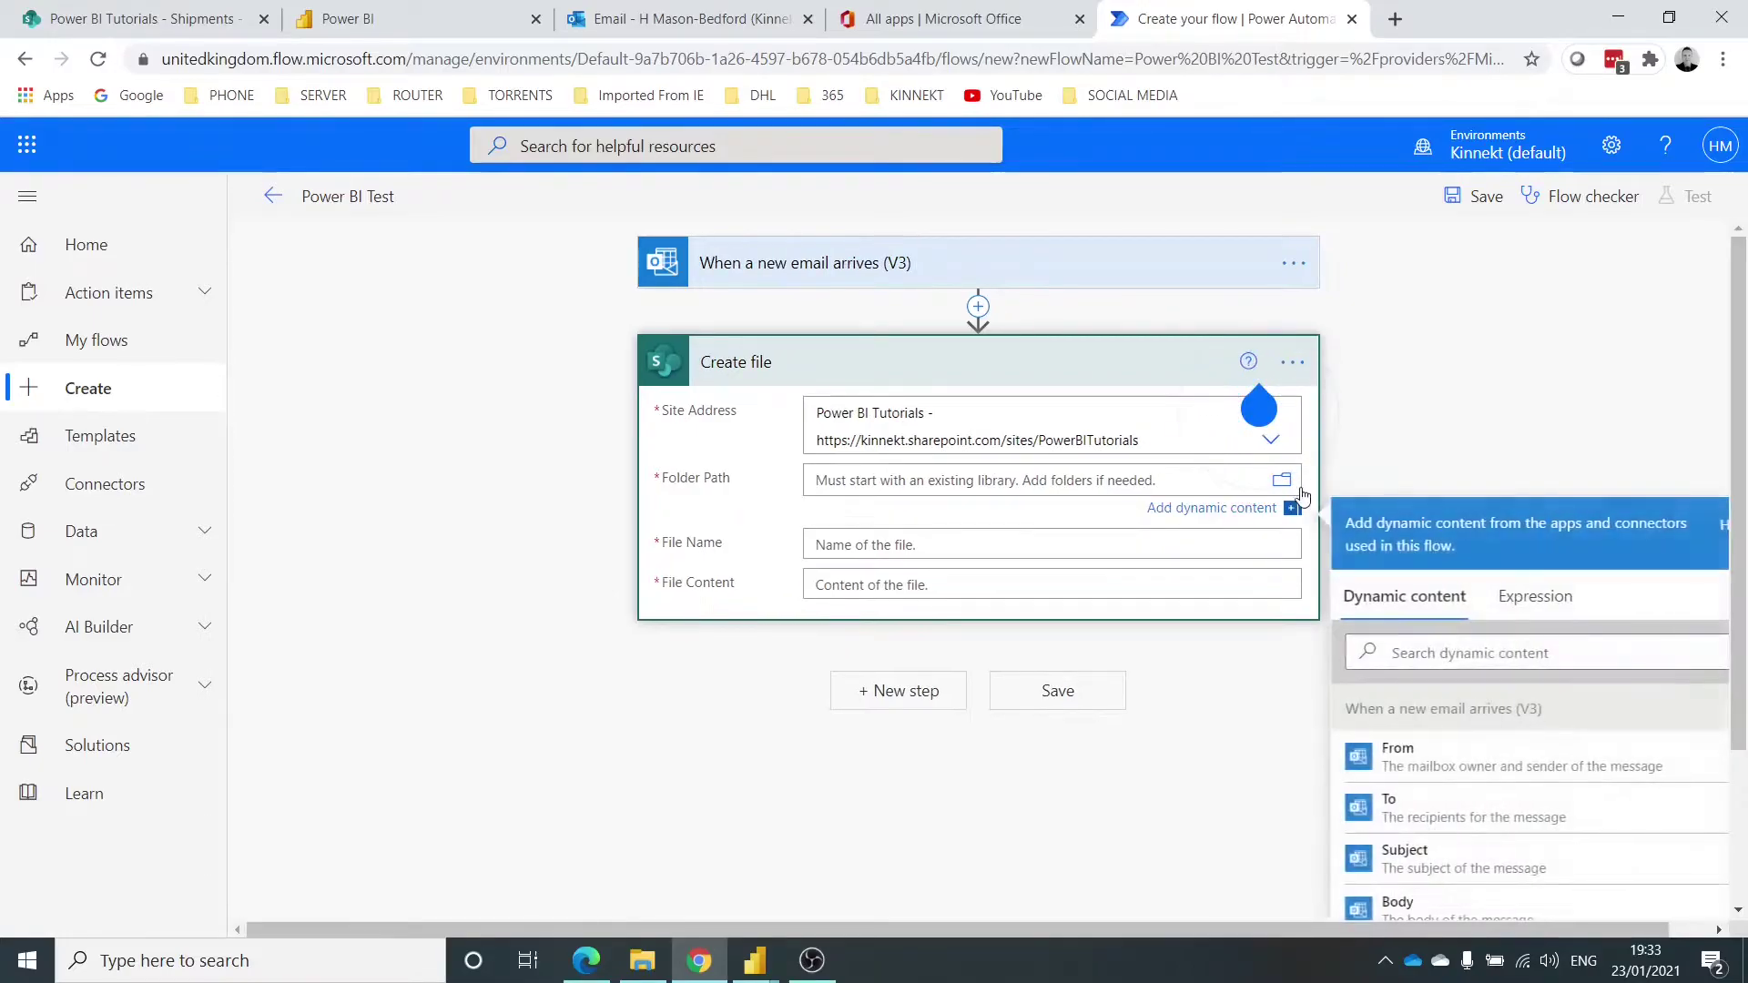
click(1282, 481)
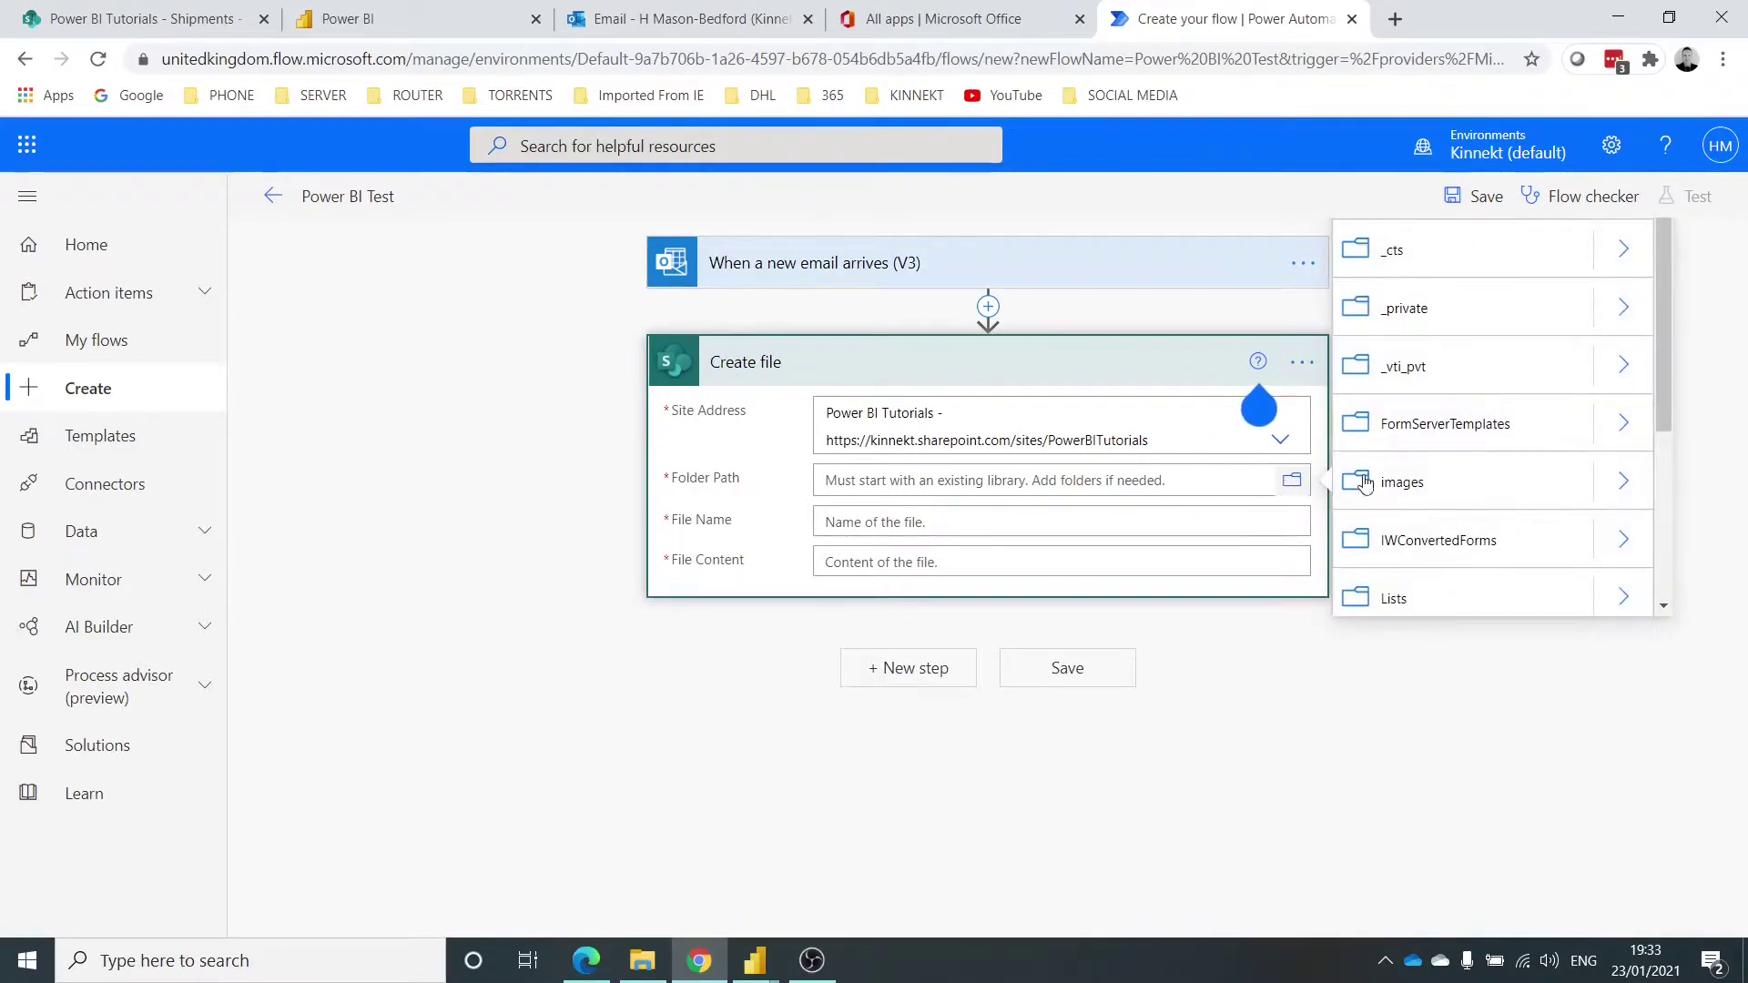
drag(1668, 369, 1702, 535)
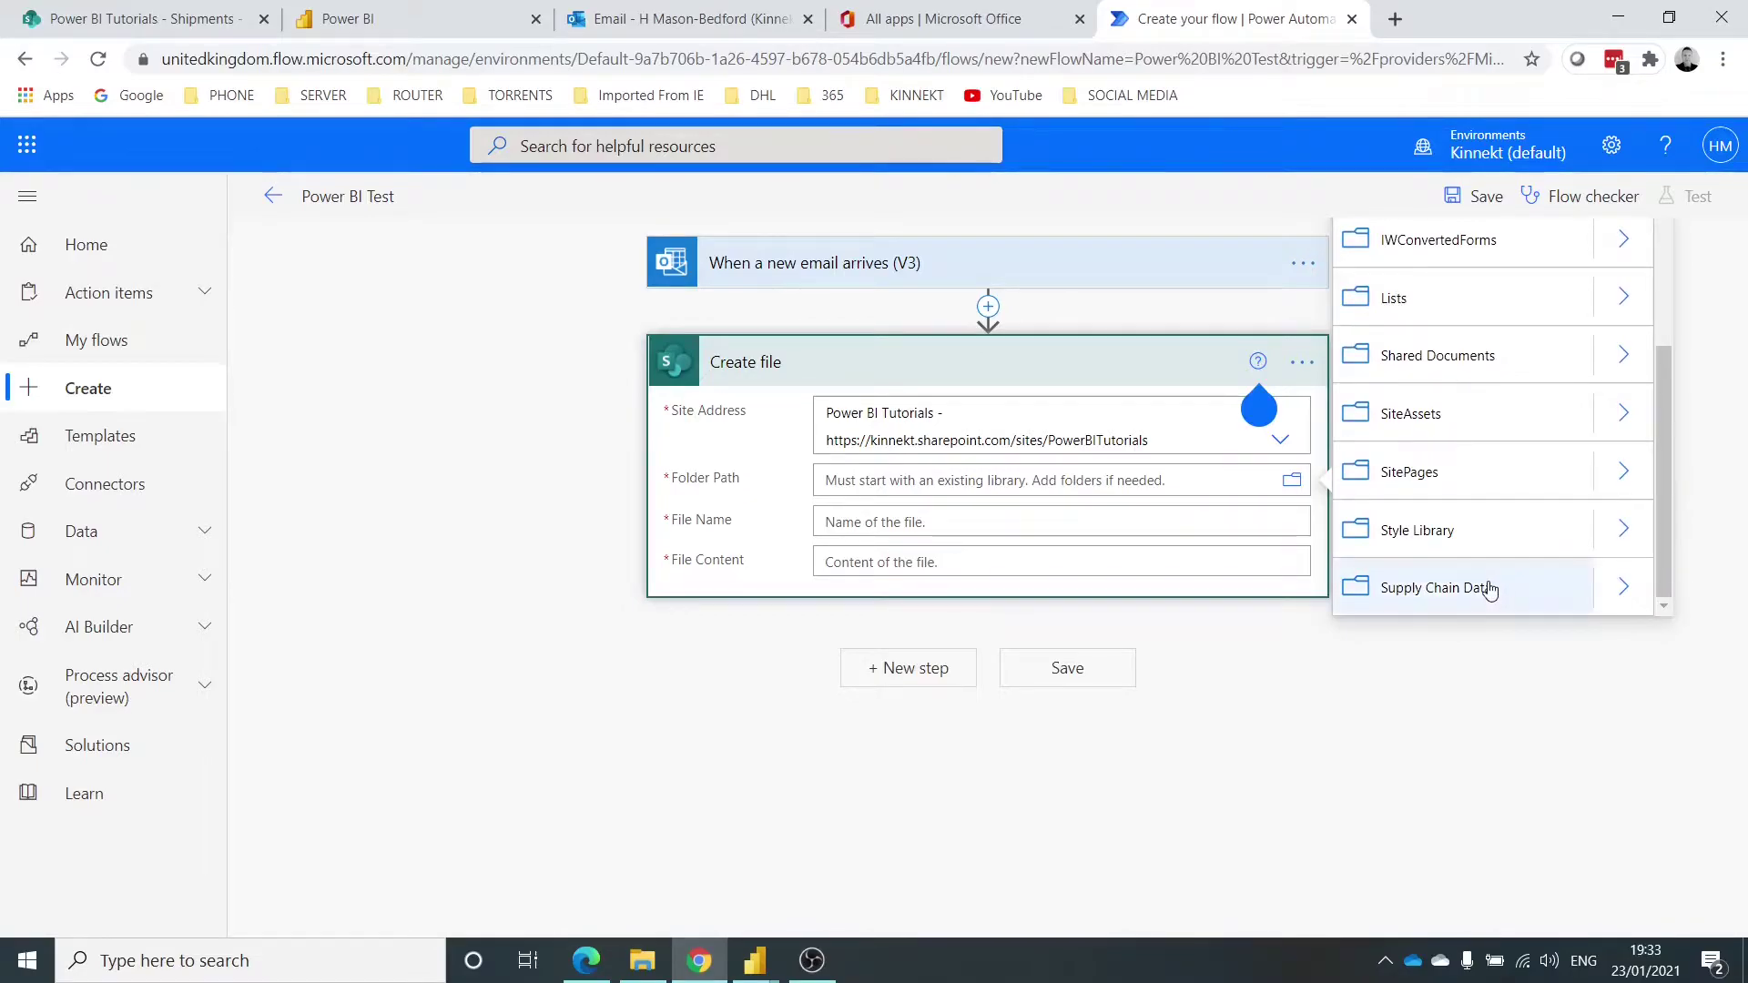
click(1619, 589)
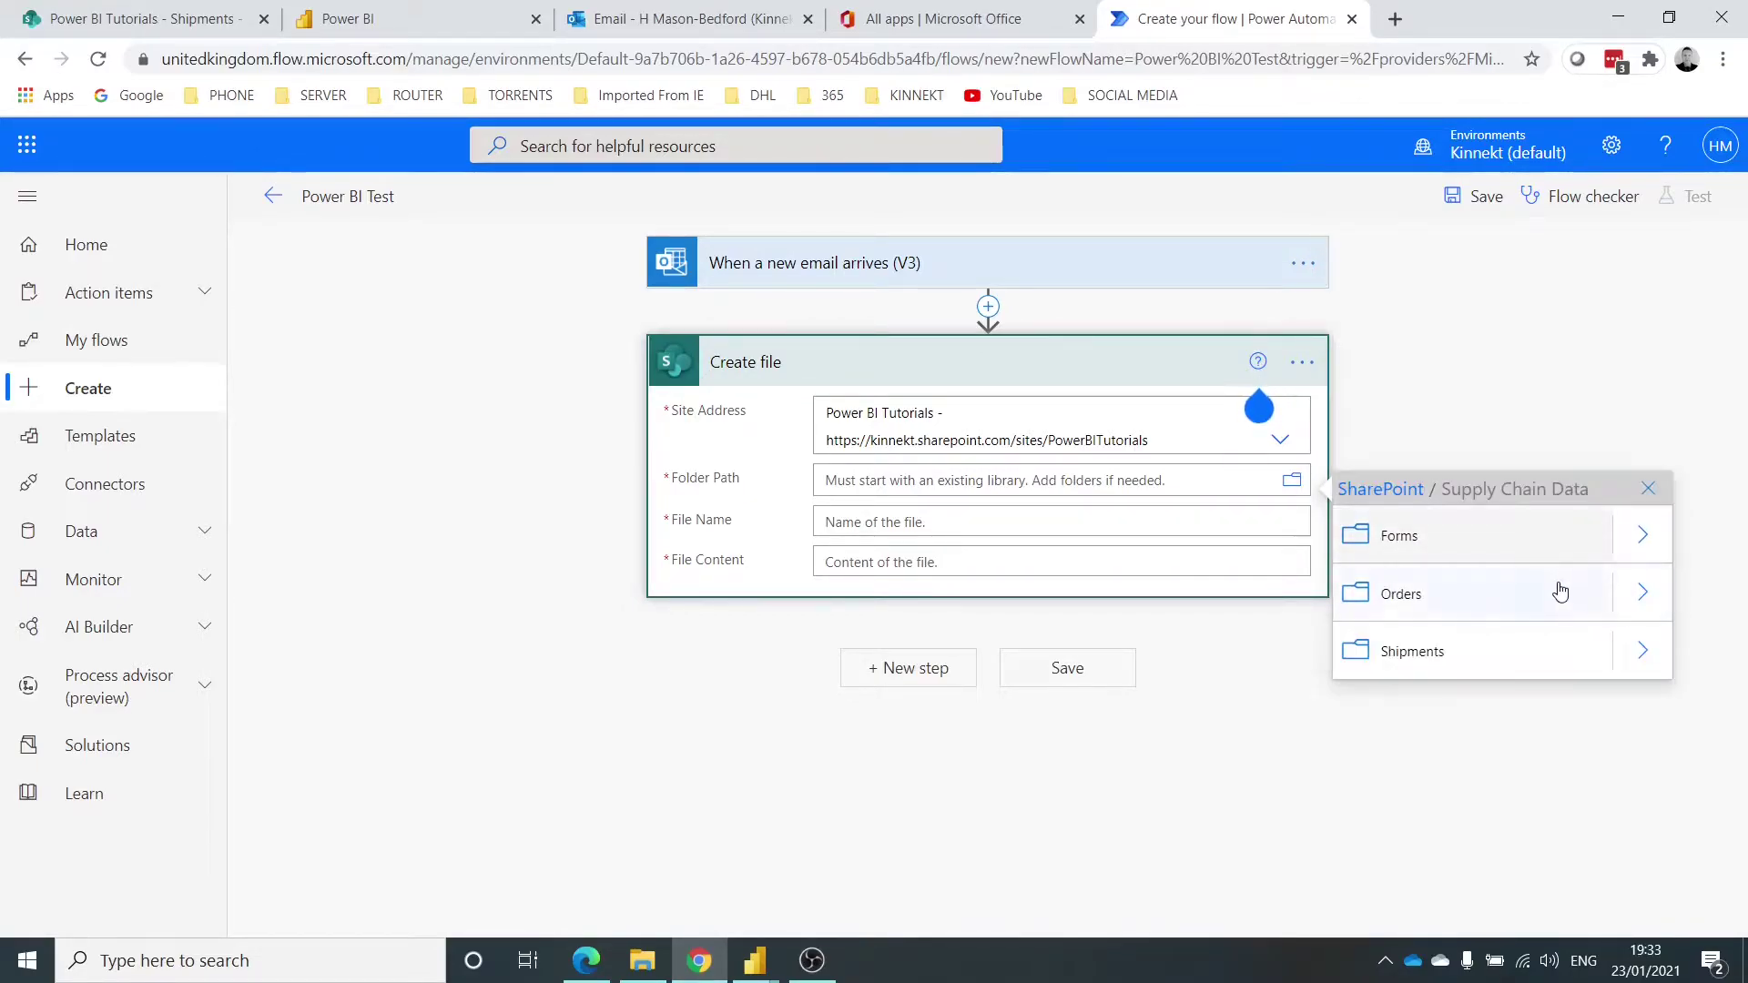
click(1432, 656)
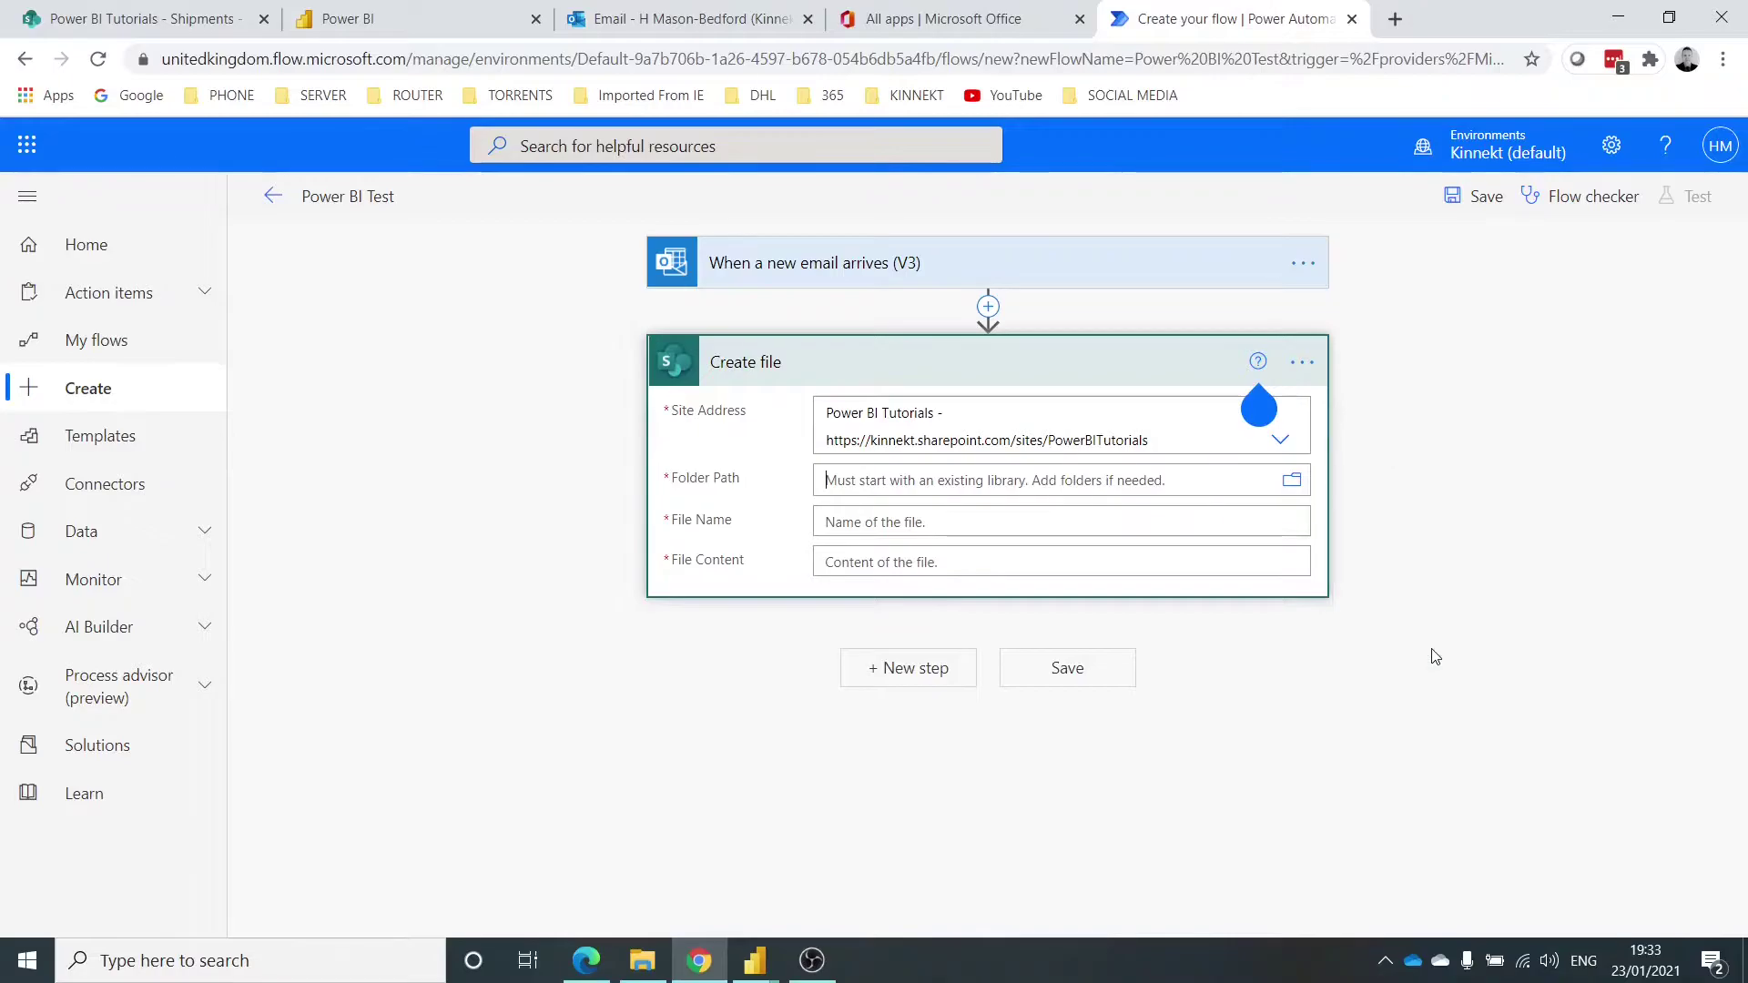
key(ctrl+1)
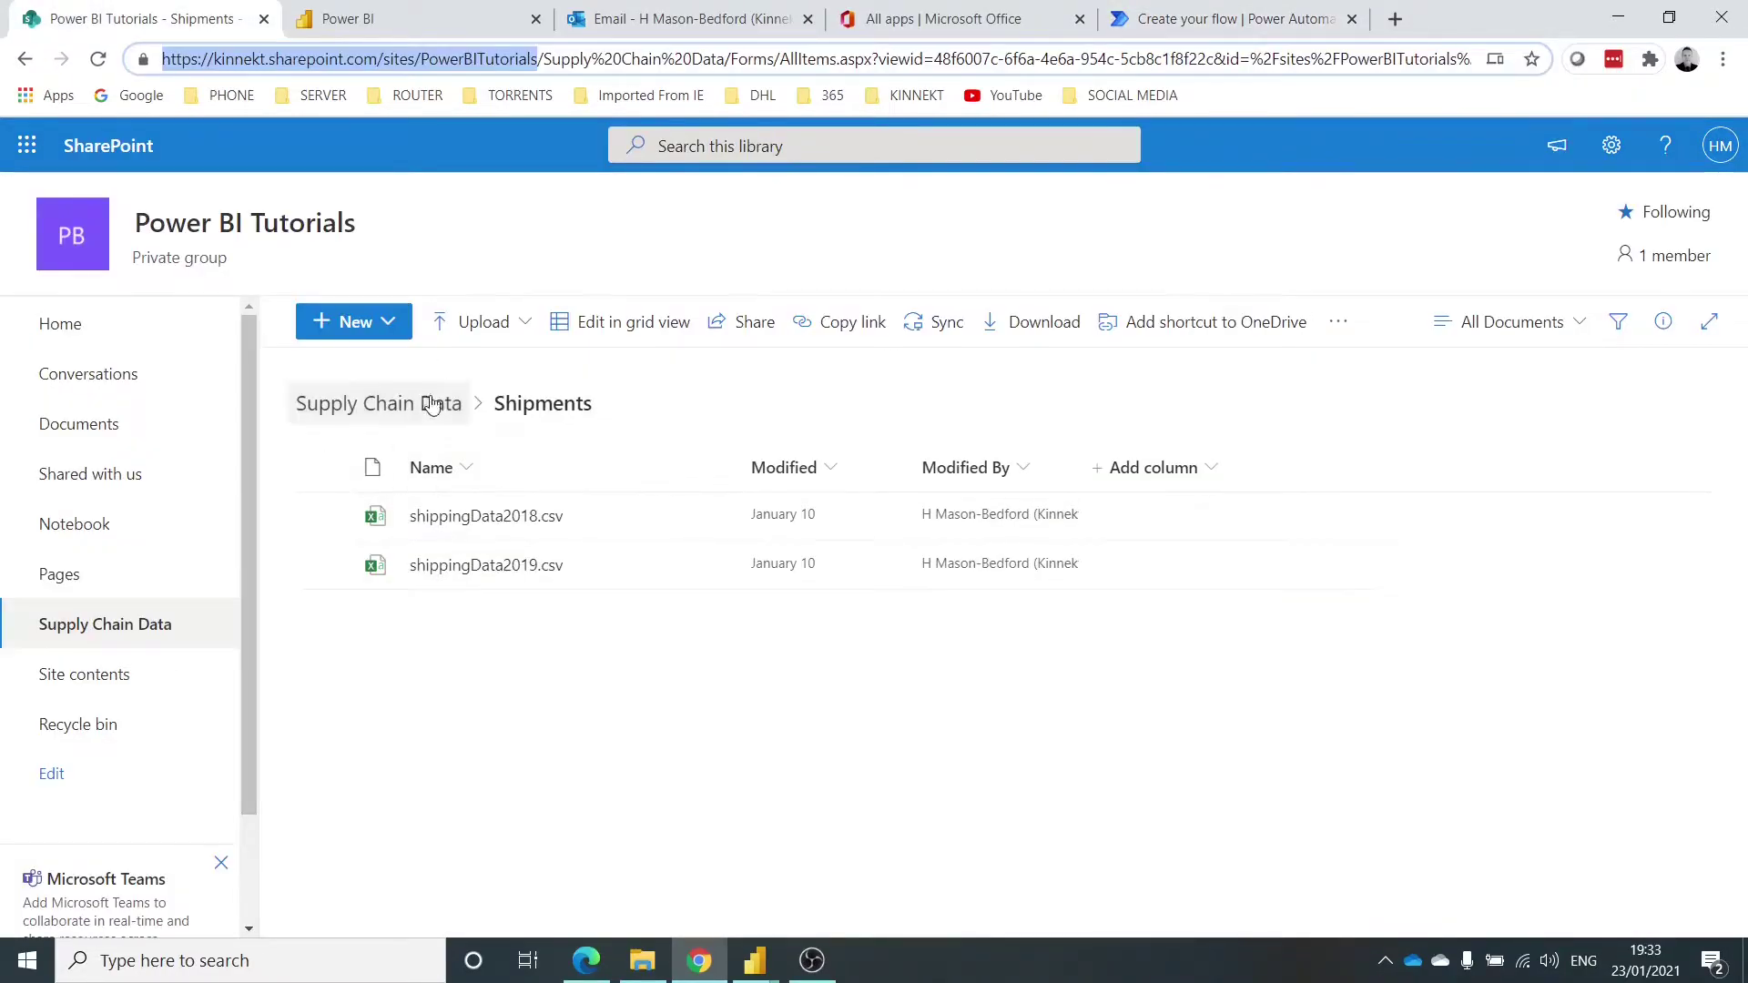
click(506, 412)
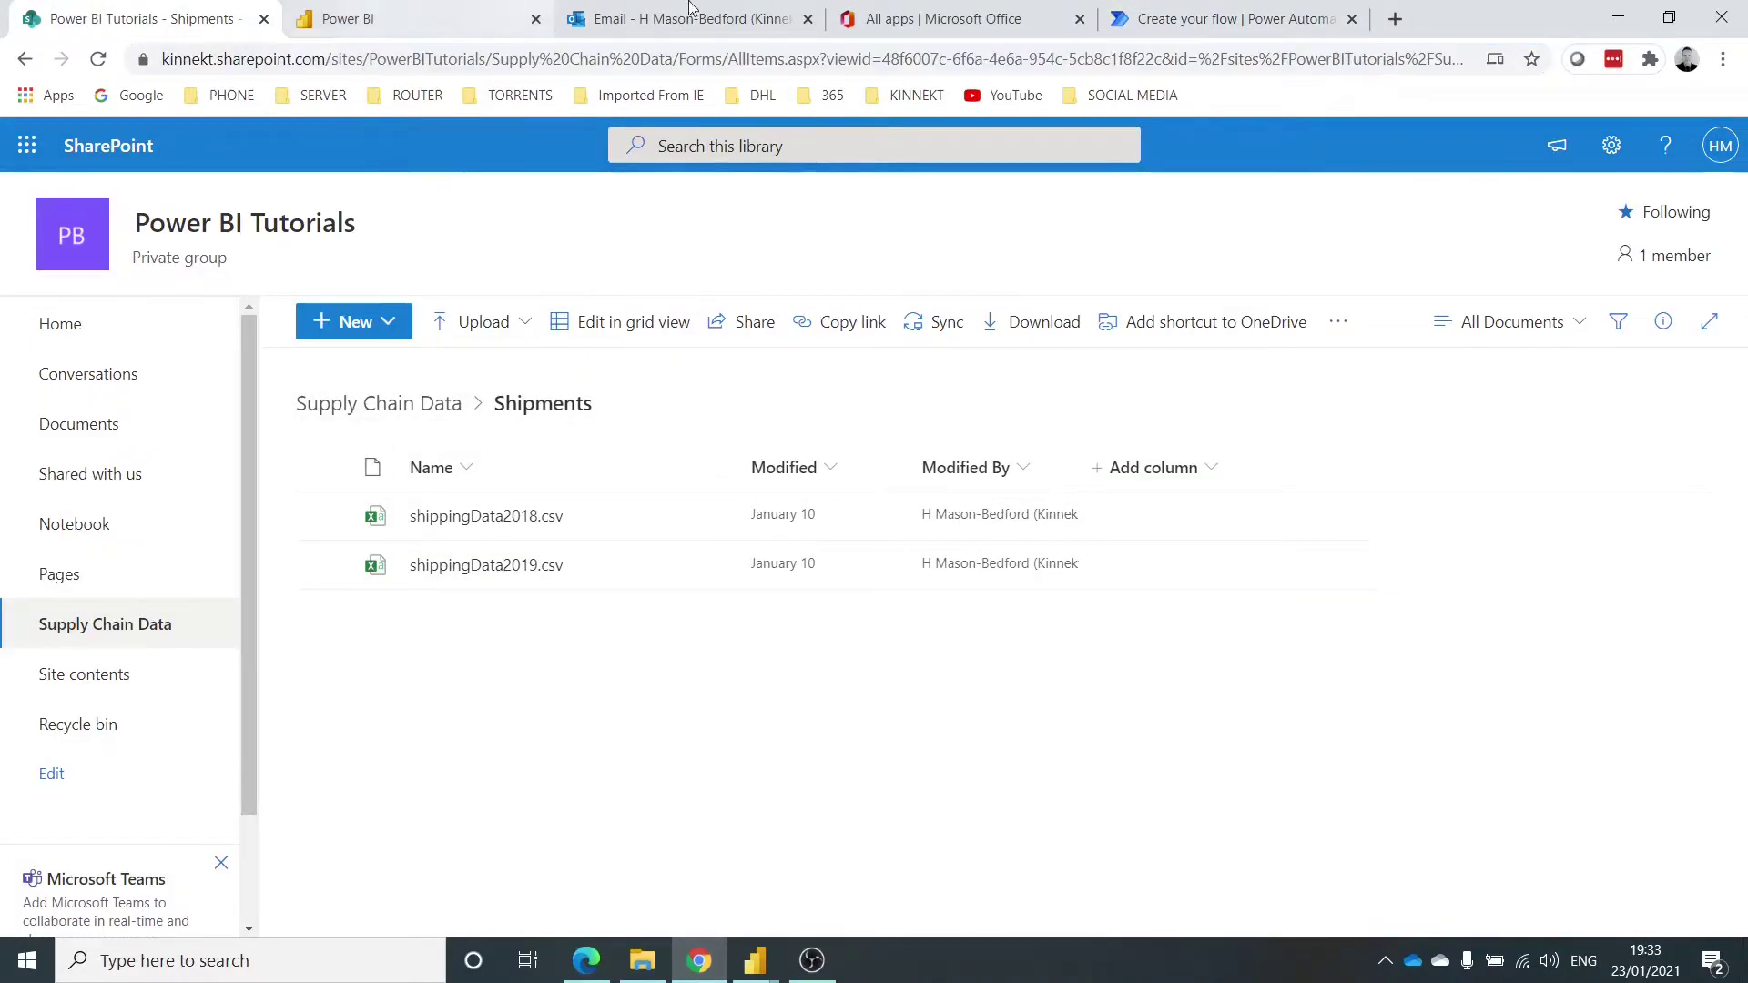
click(1220, 18)
Set File Name to the dynamic Attachments Name value
click(901, 538)
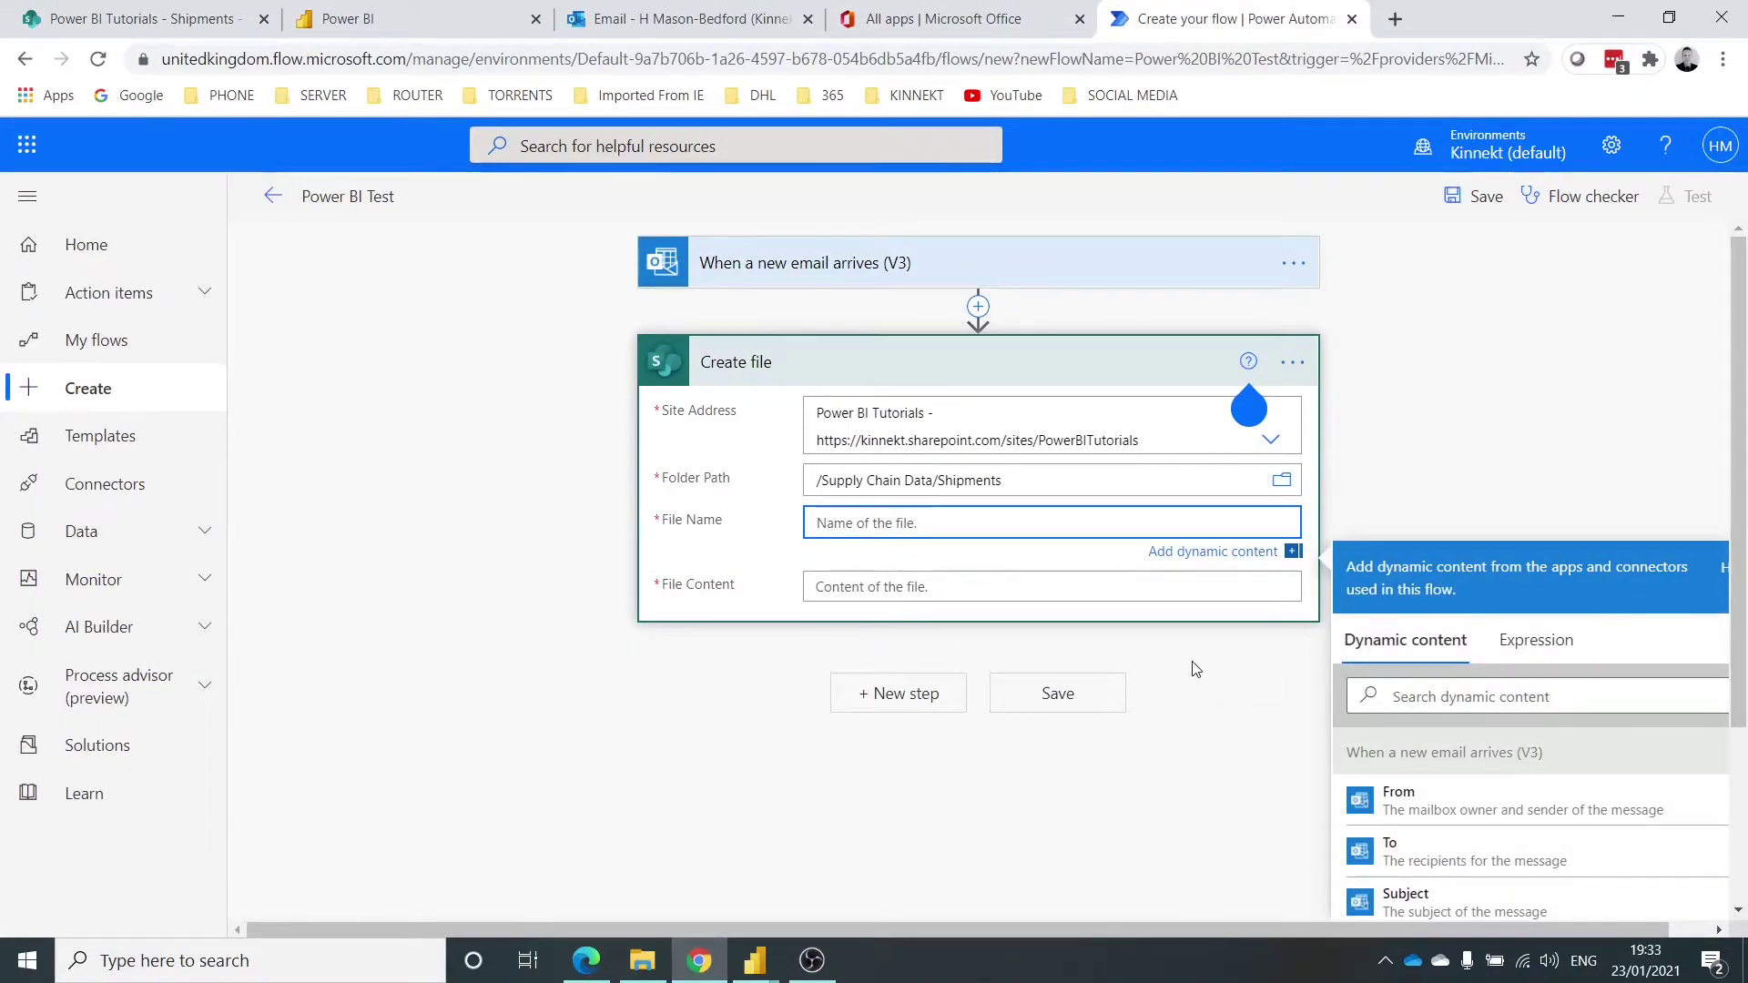
scroll(1211, 638, down, 1)
scroll(1502, 673, down, 3)
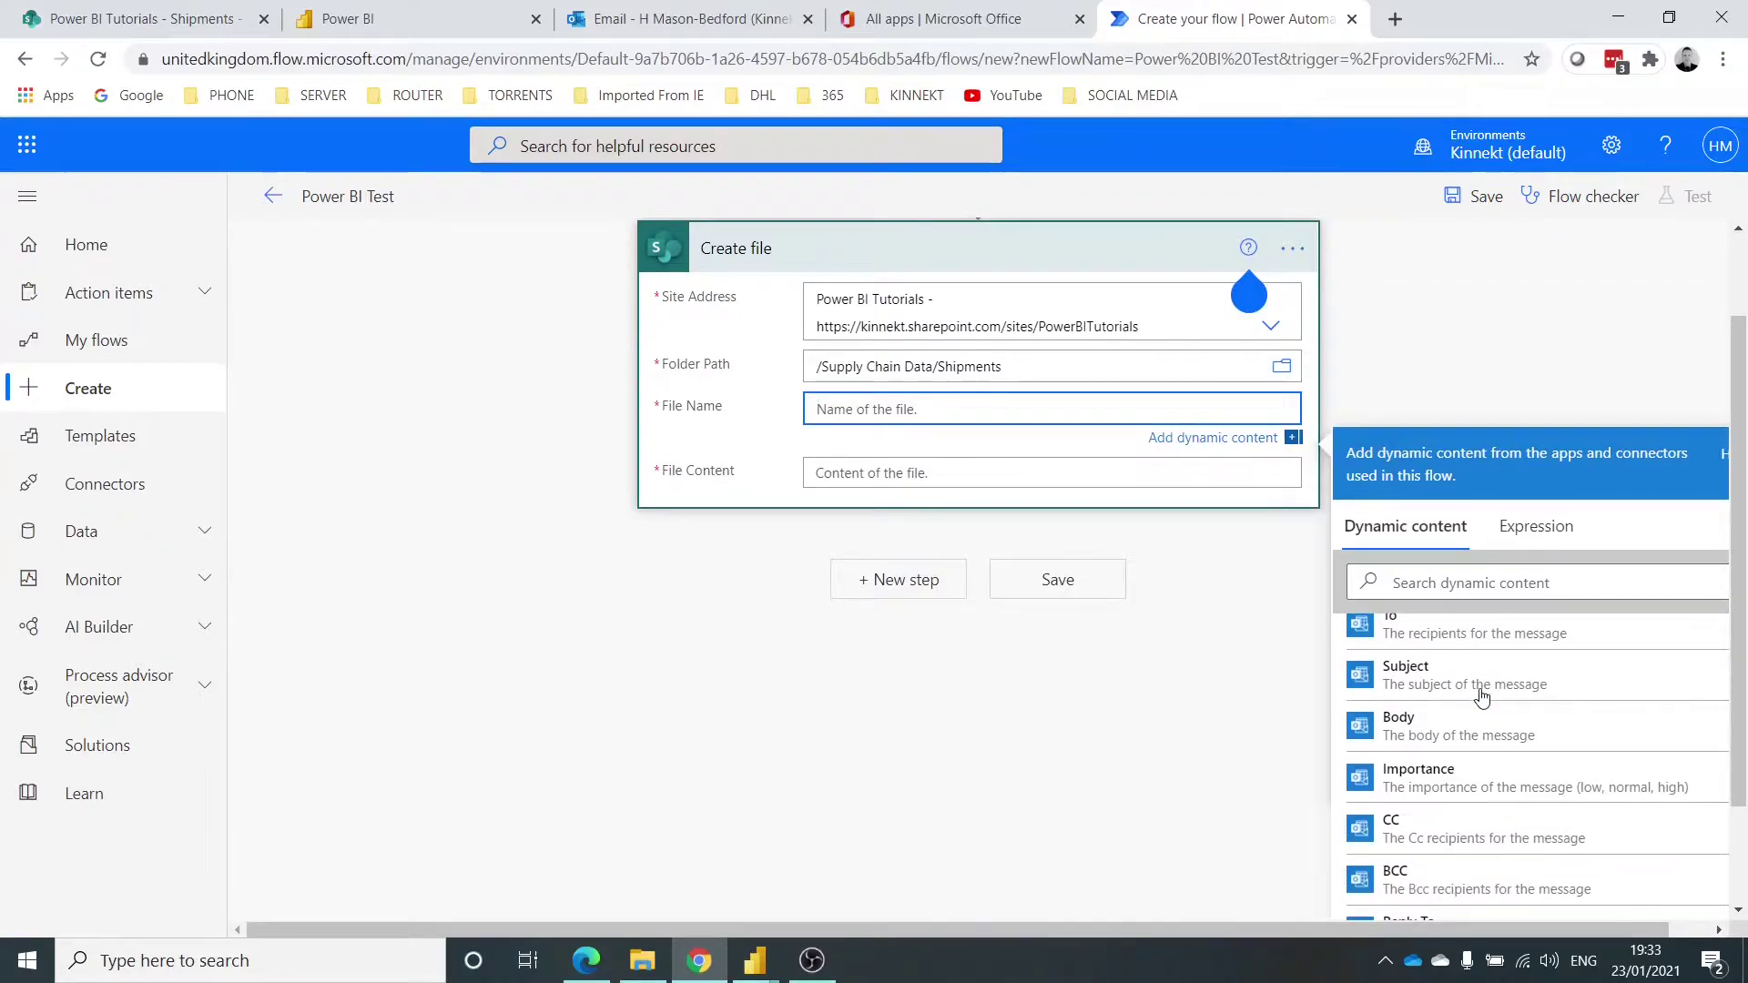
scroll(1482, 697, down, 5)
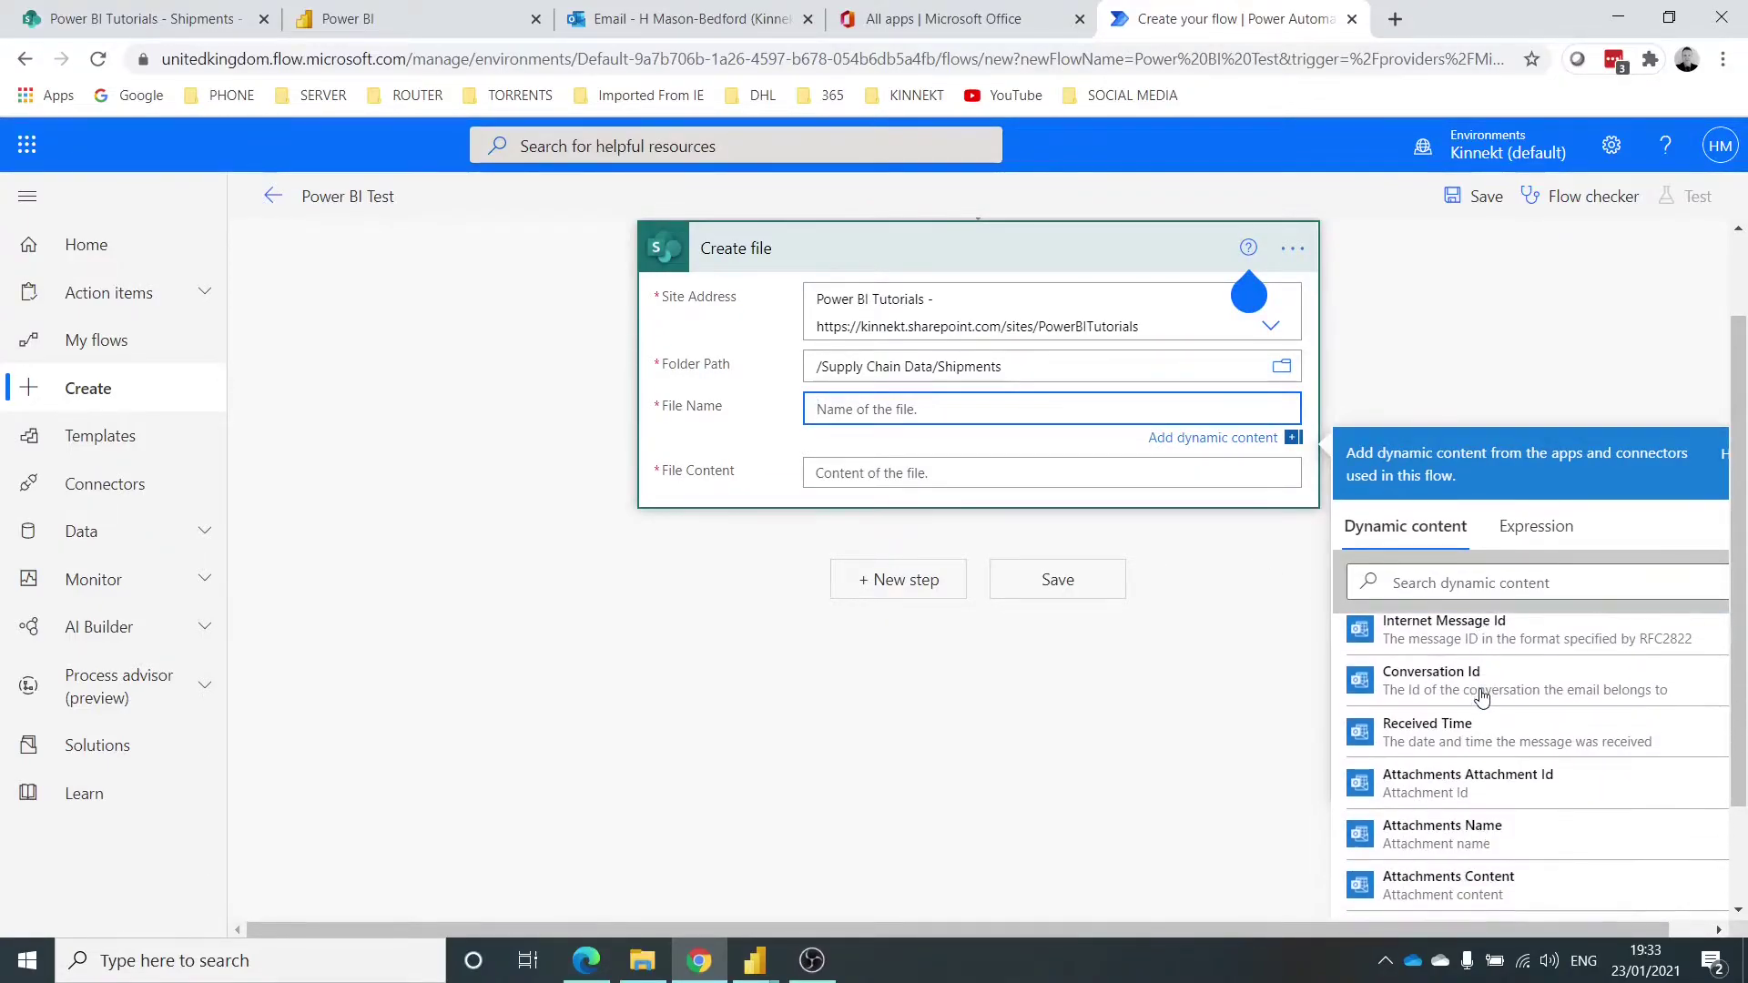
scroll(1373, 695, up, 5)
scroll(749, 328, up, 2)
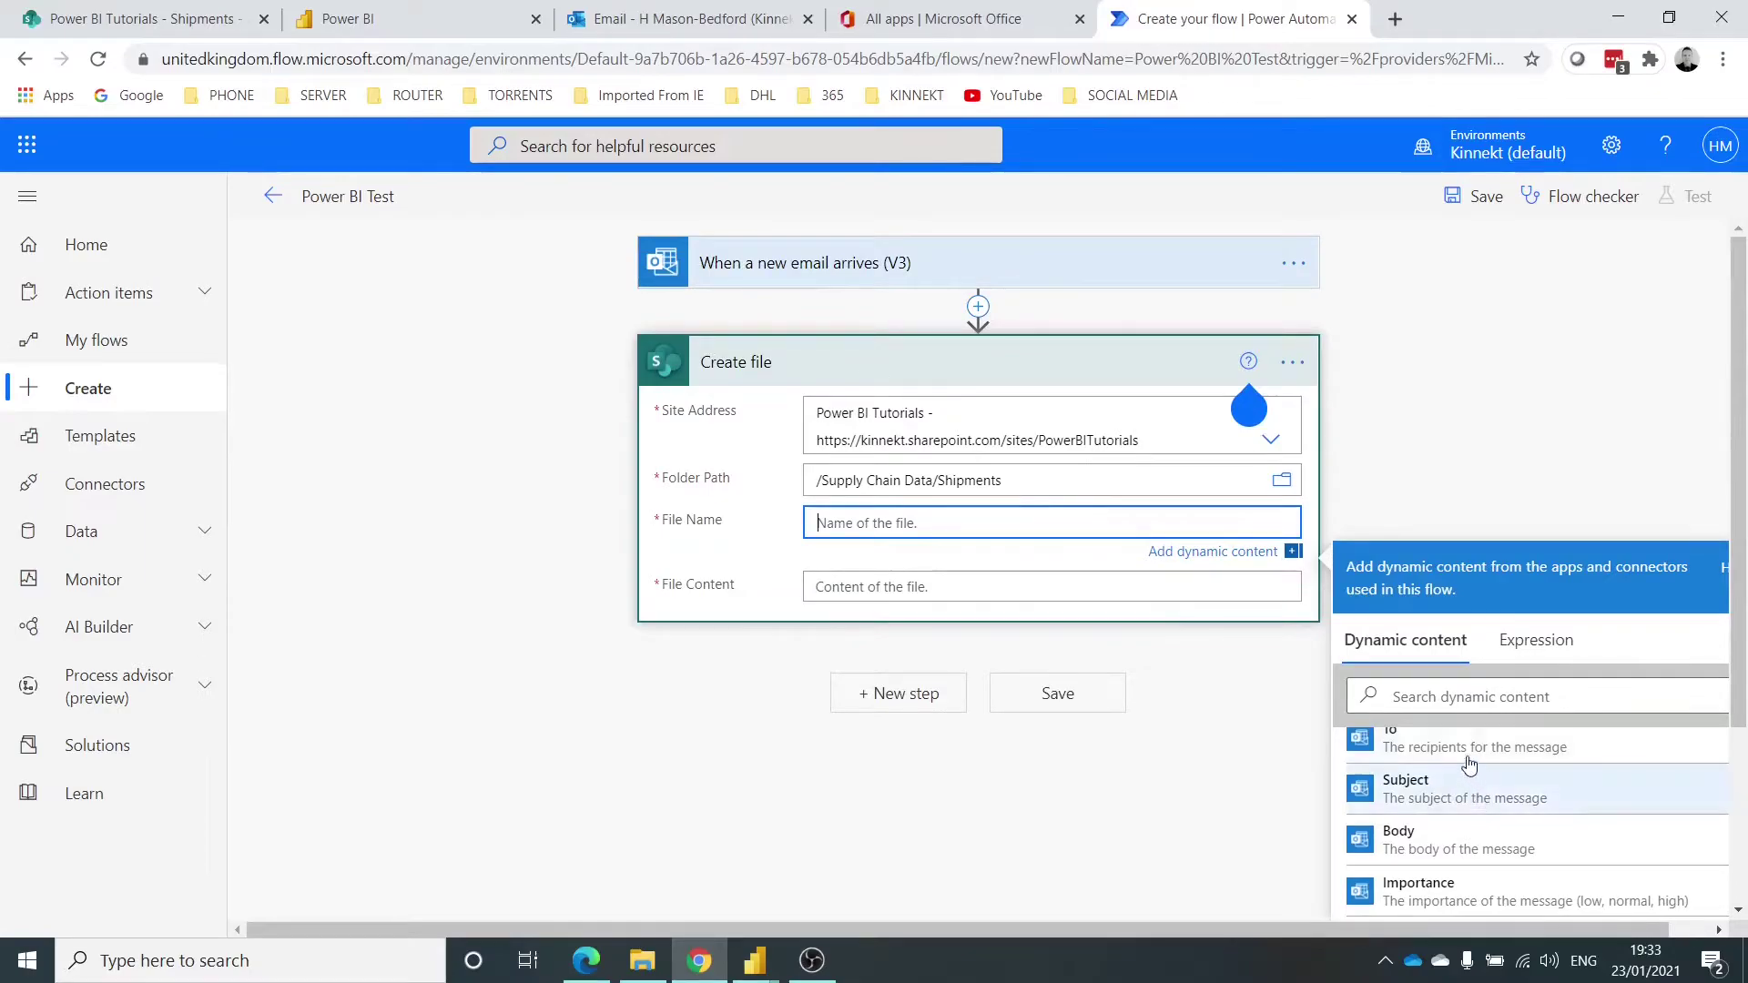
scroll(1180, 794, down, 2)
scroll(1457, 648, down, 4)
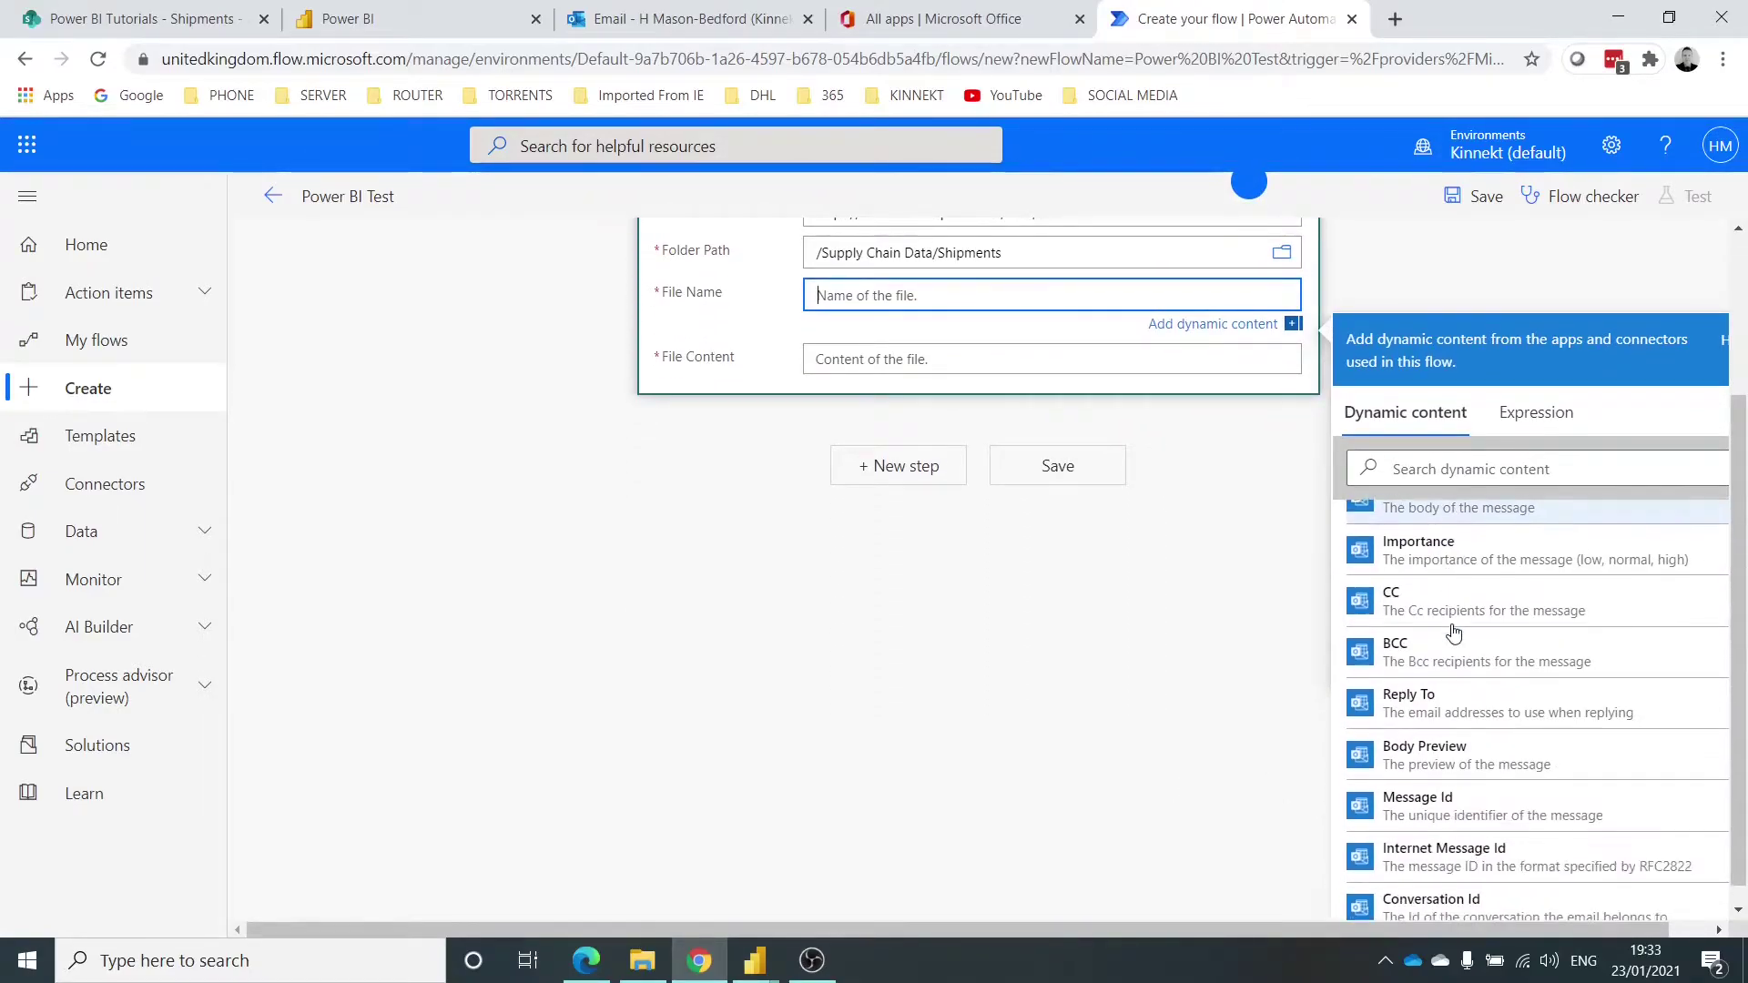
scroll(1459, 652, down, 3)
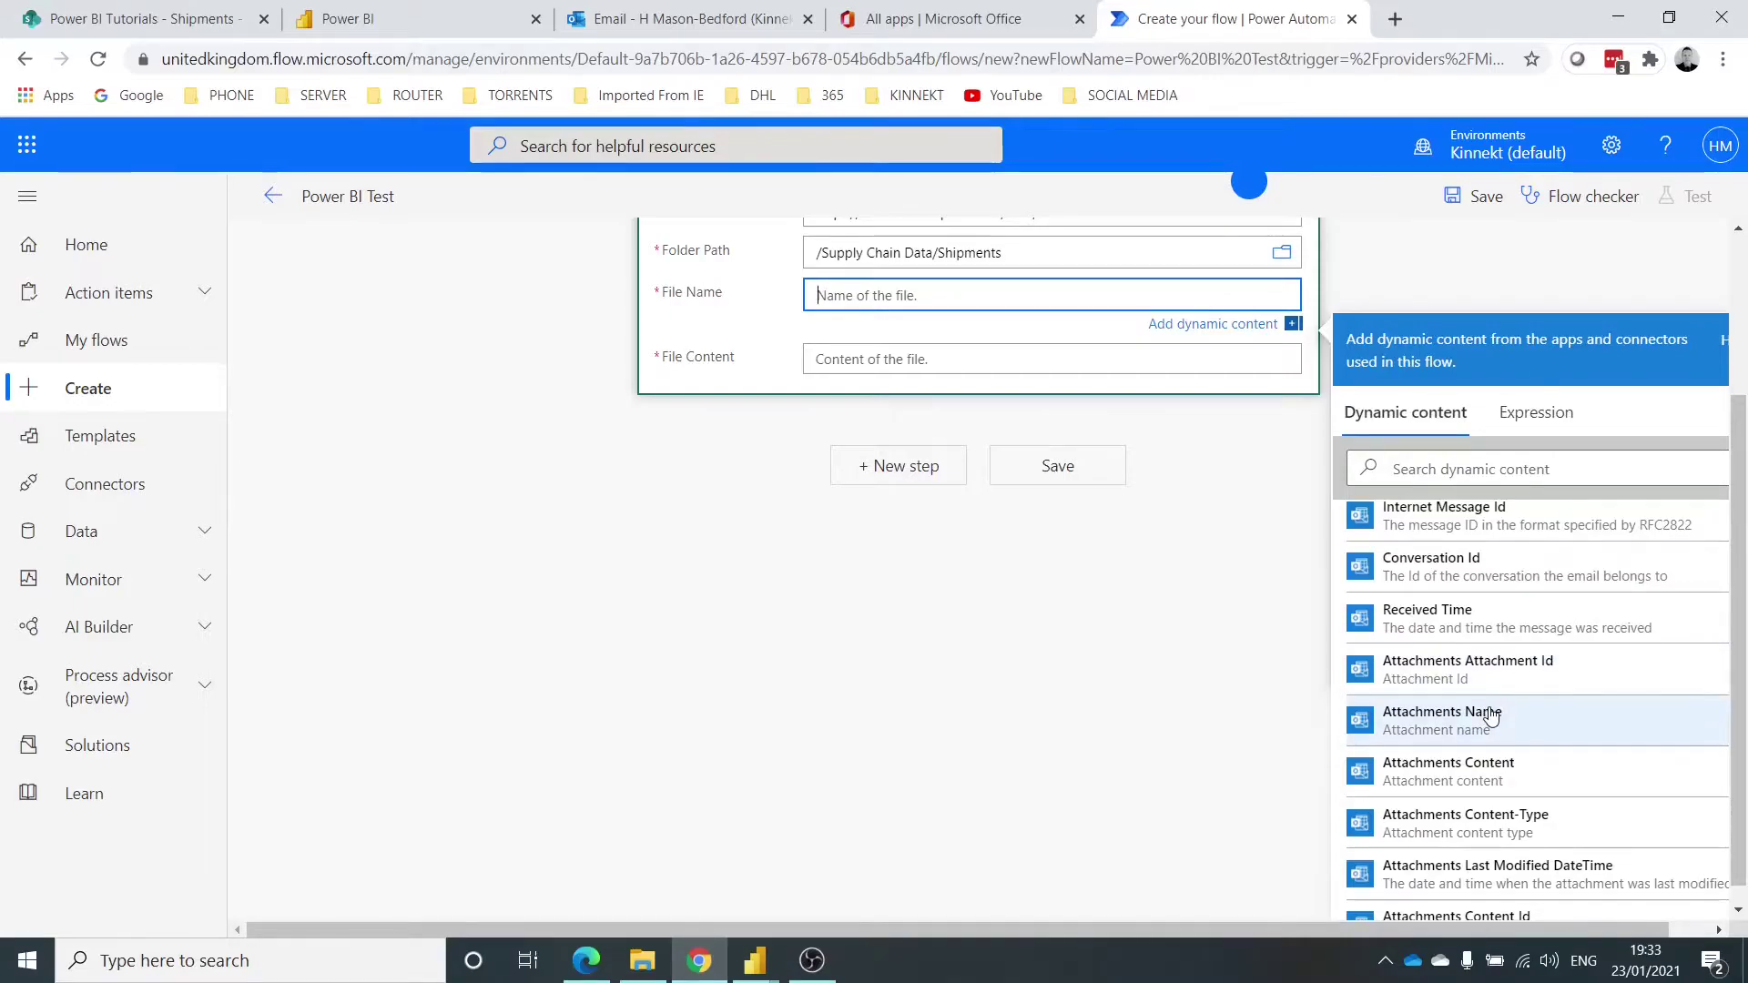
click(1490, 716)
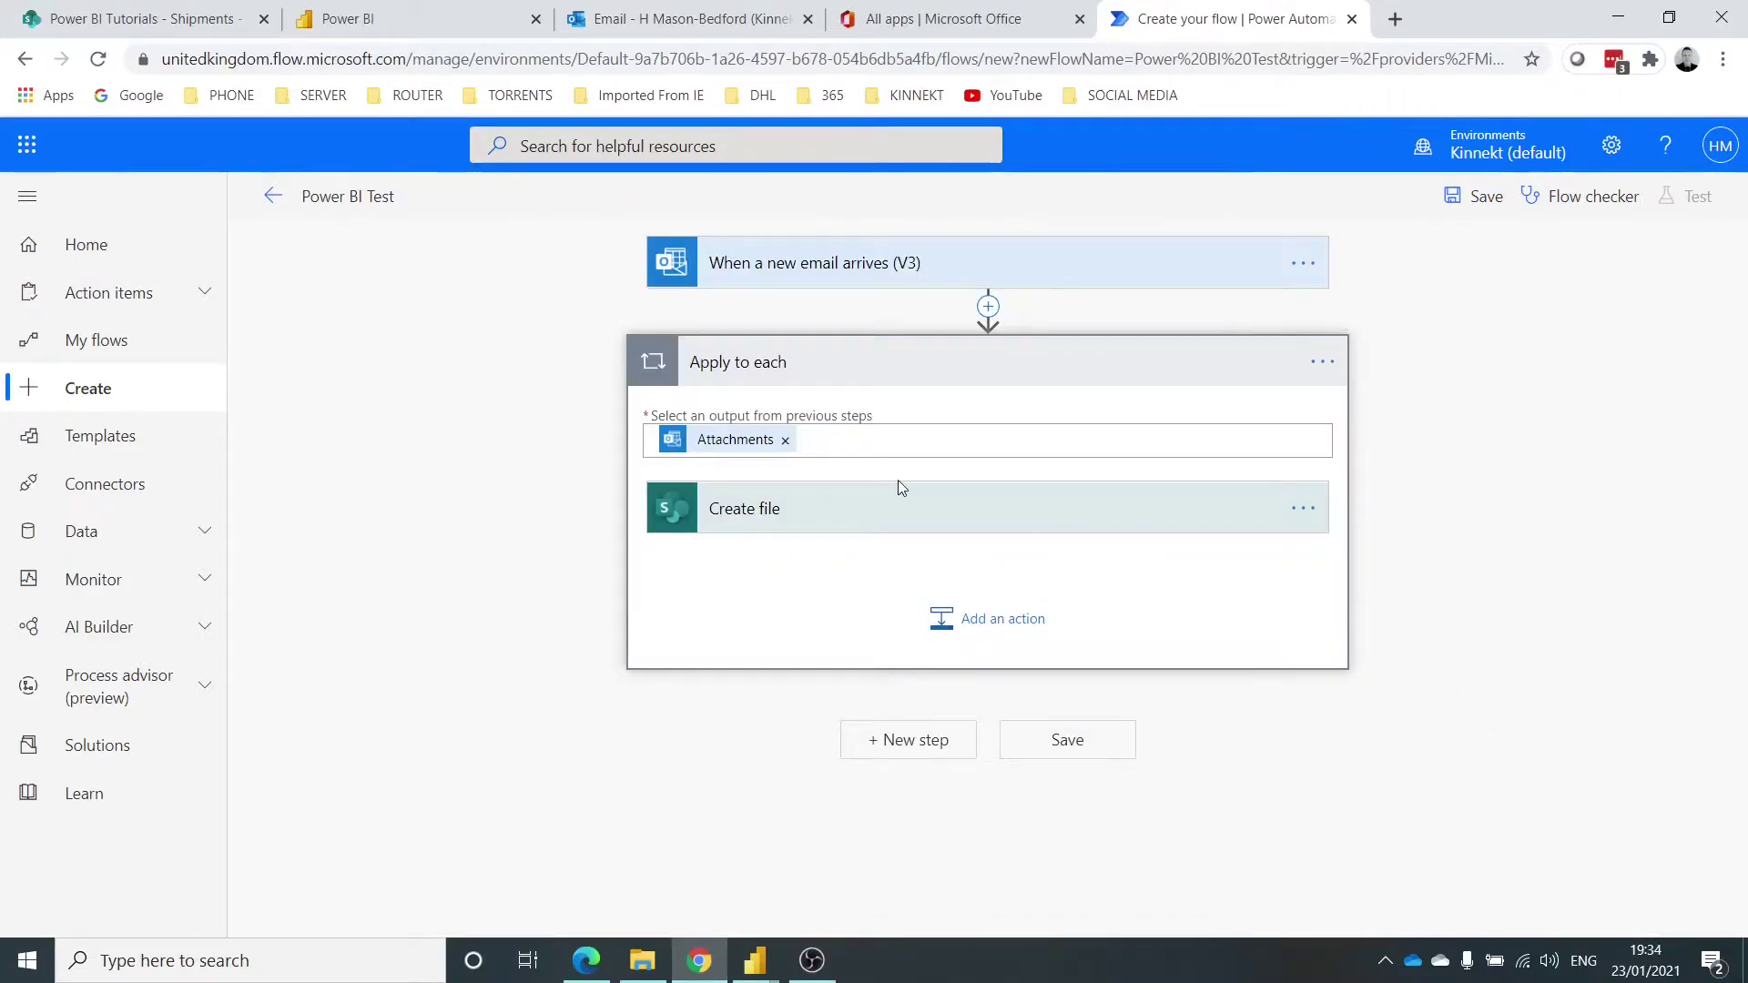
click(1002, 530)
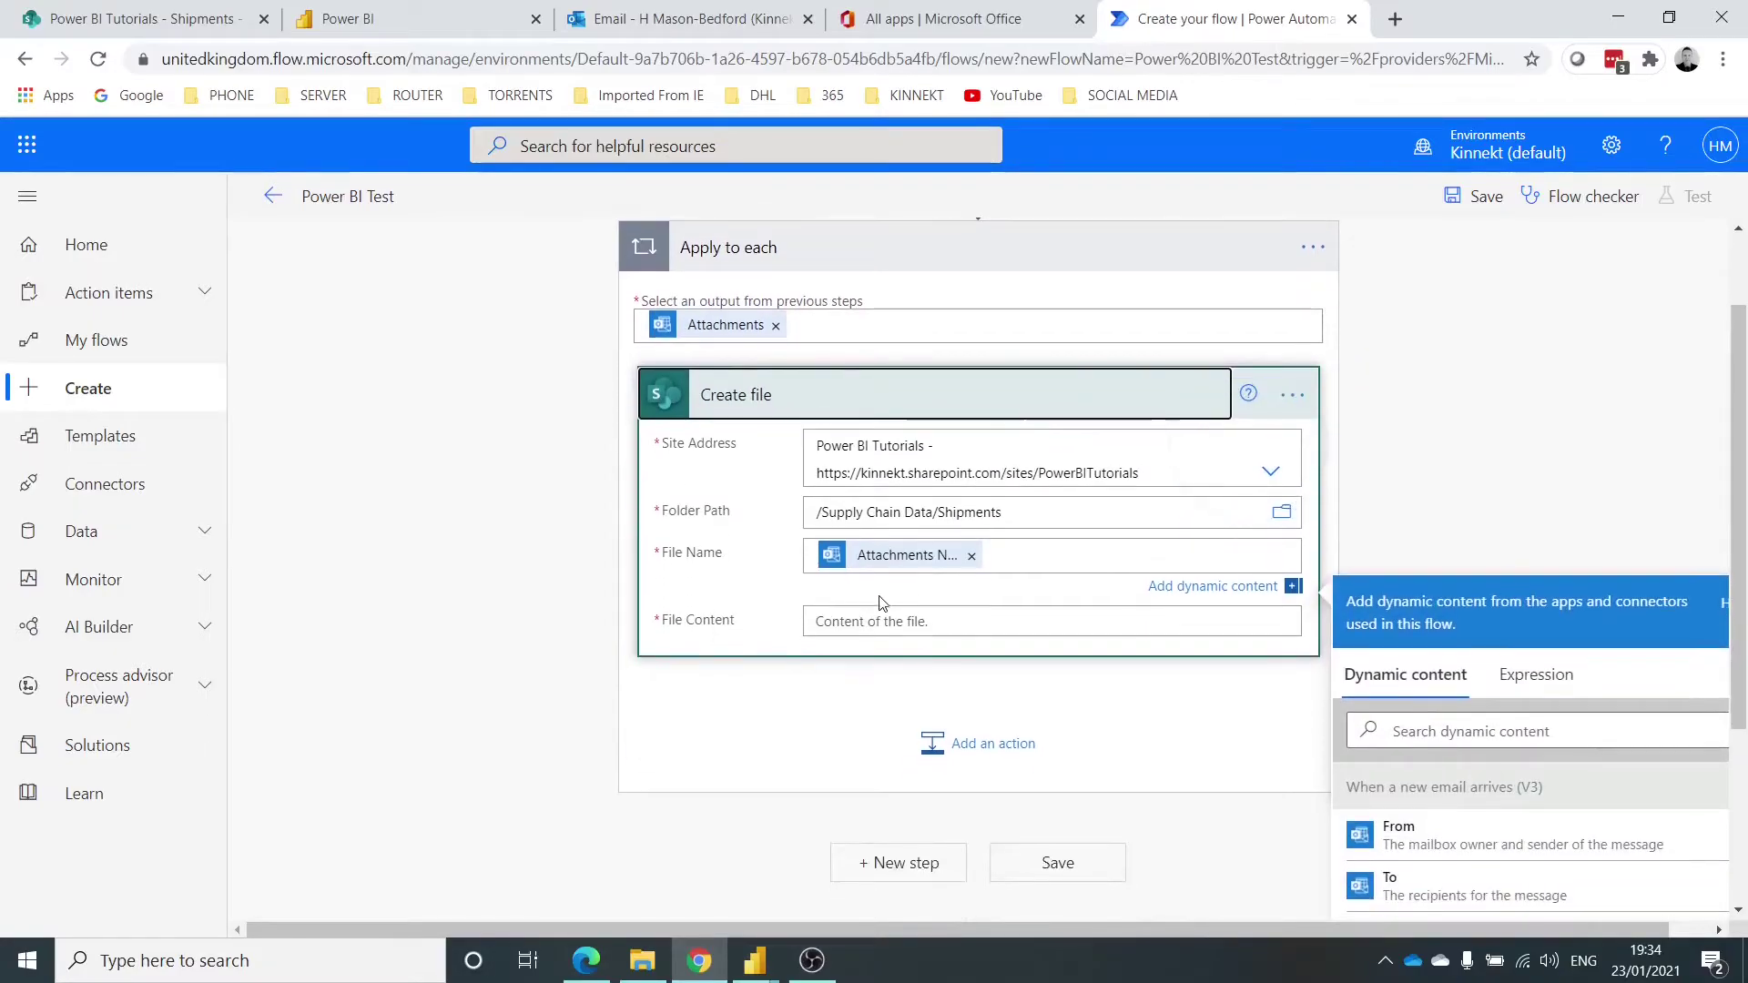
Set File Content to the dynamic Attachments Content value
click(863, 622)
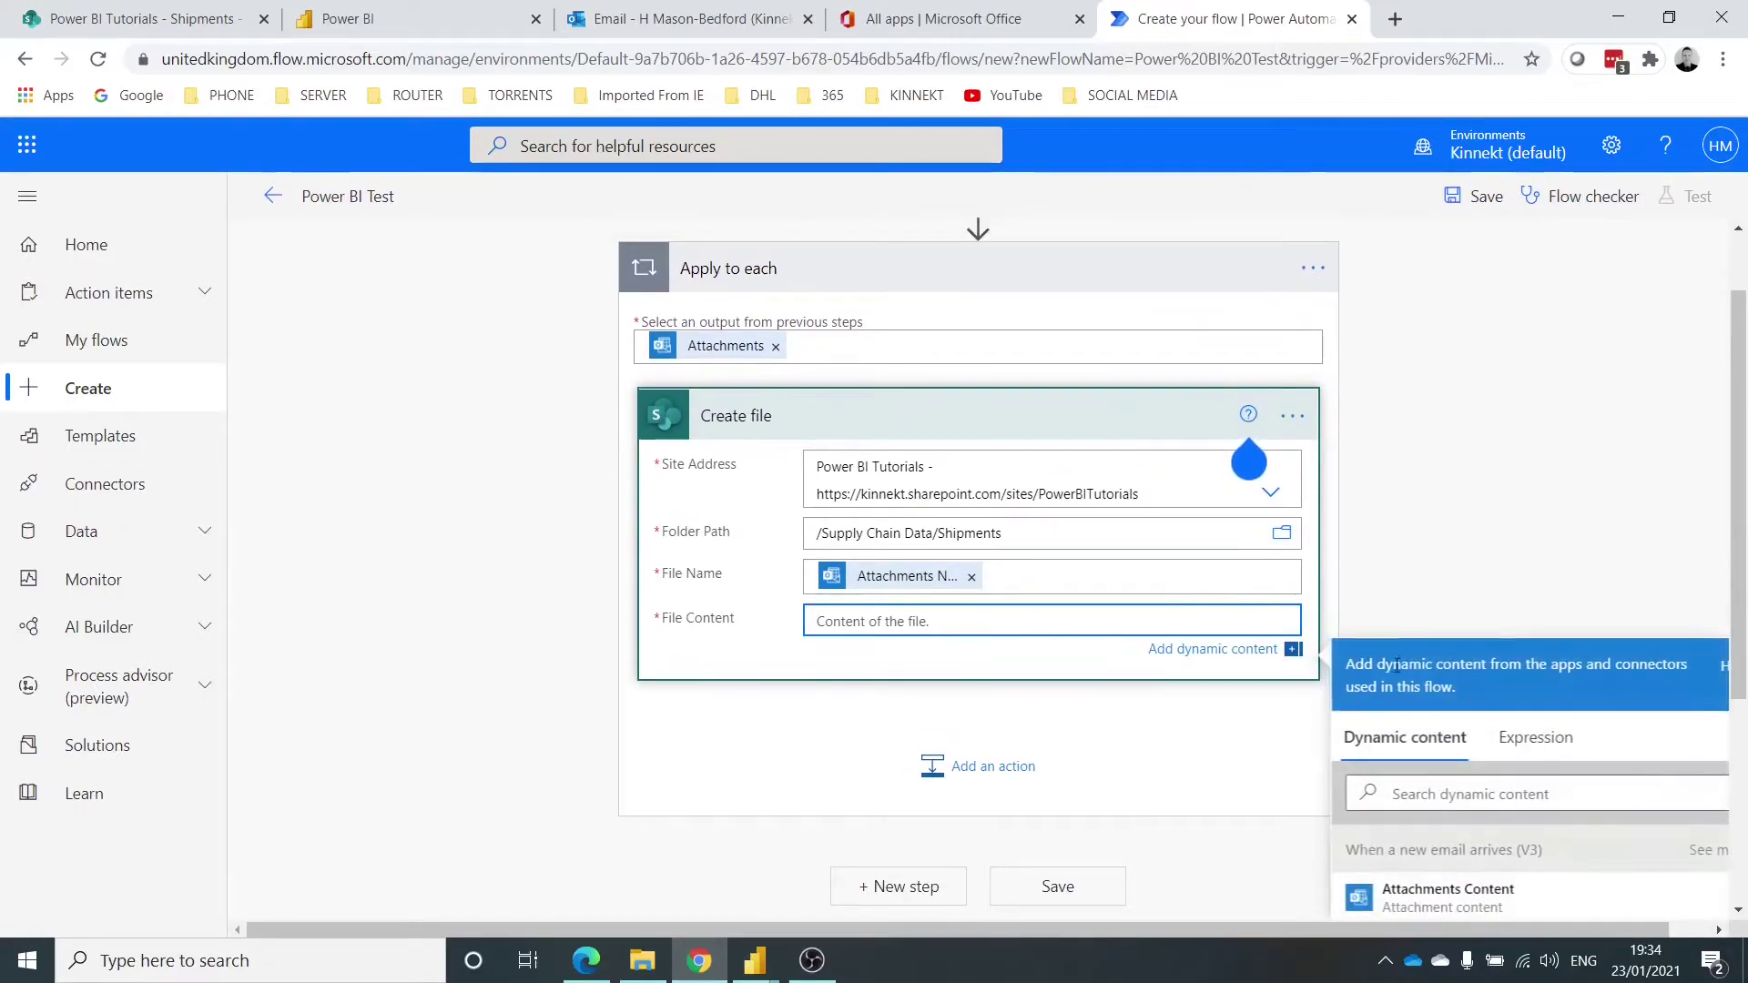
scroll(1550, 709, down, 3)
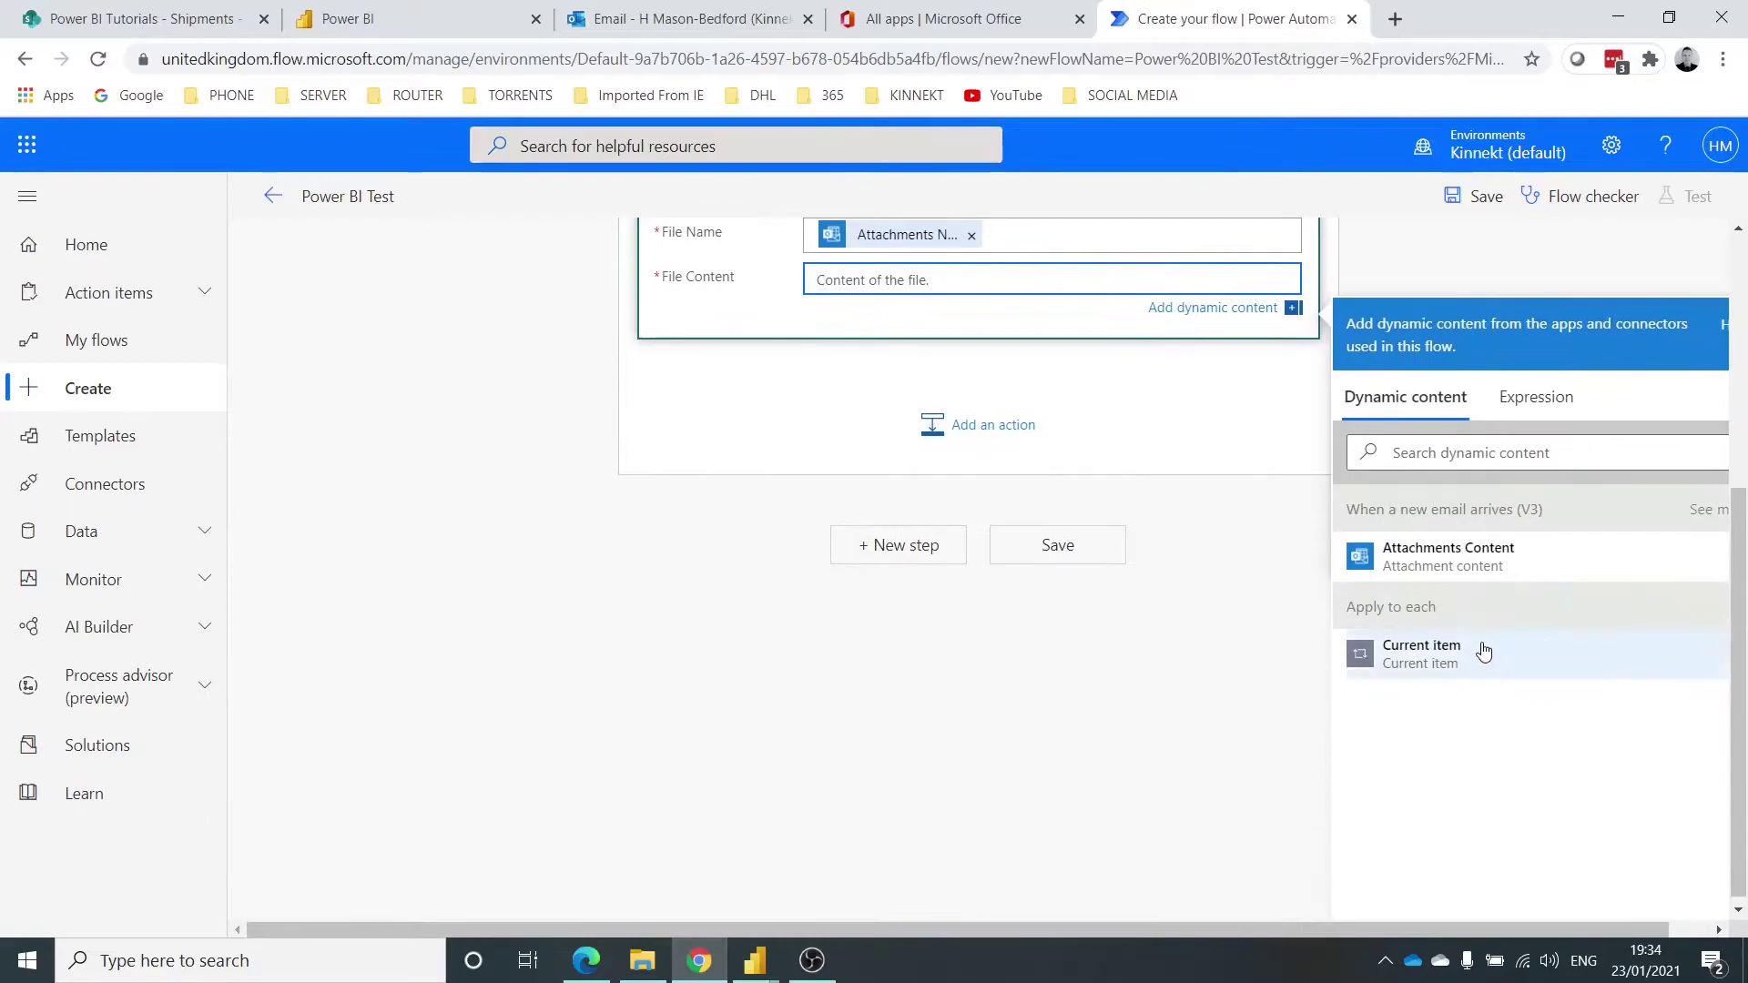
click(1464, 577)
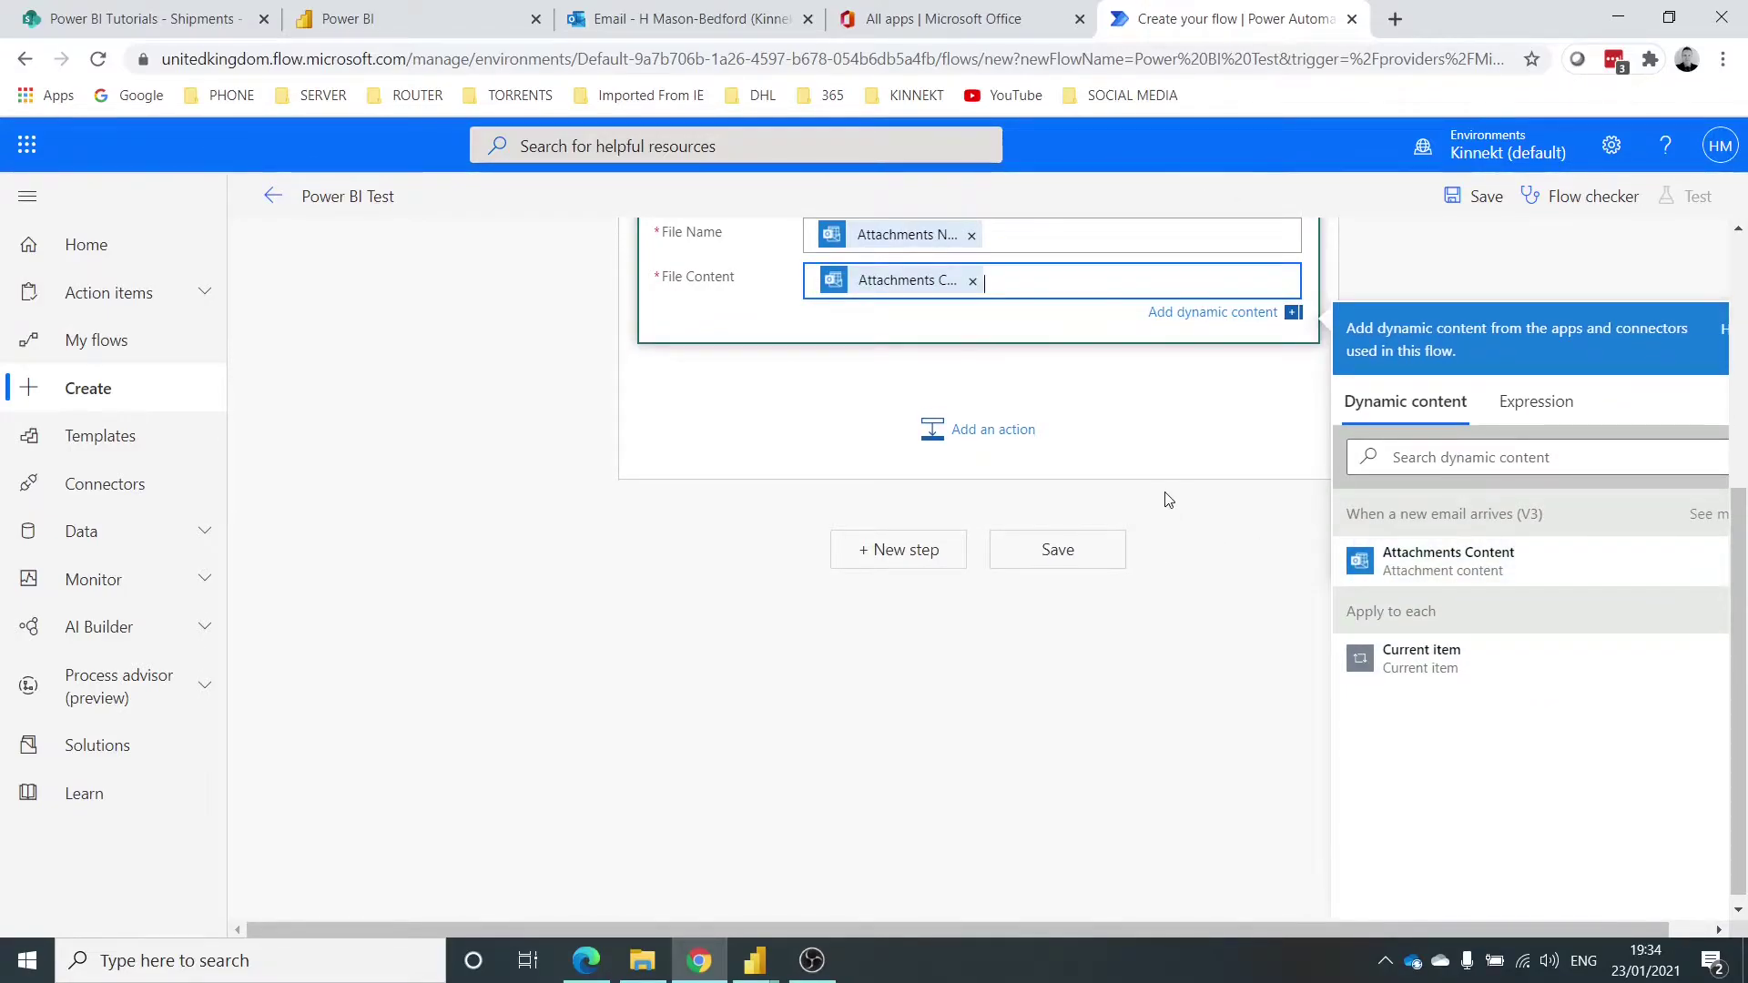
scroll(1168, 500, up, 1)
scroll(1186, 506, down, 1)
scroll(996, 445, up, 4)
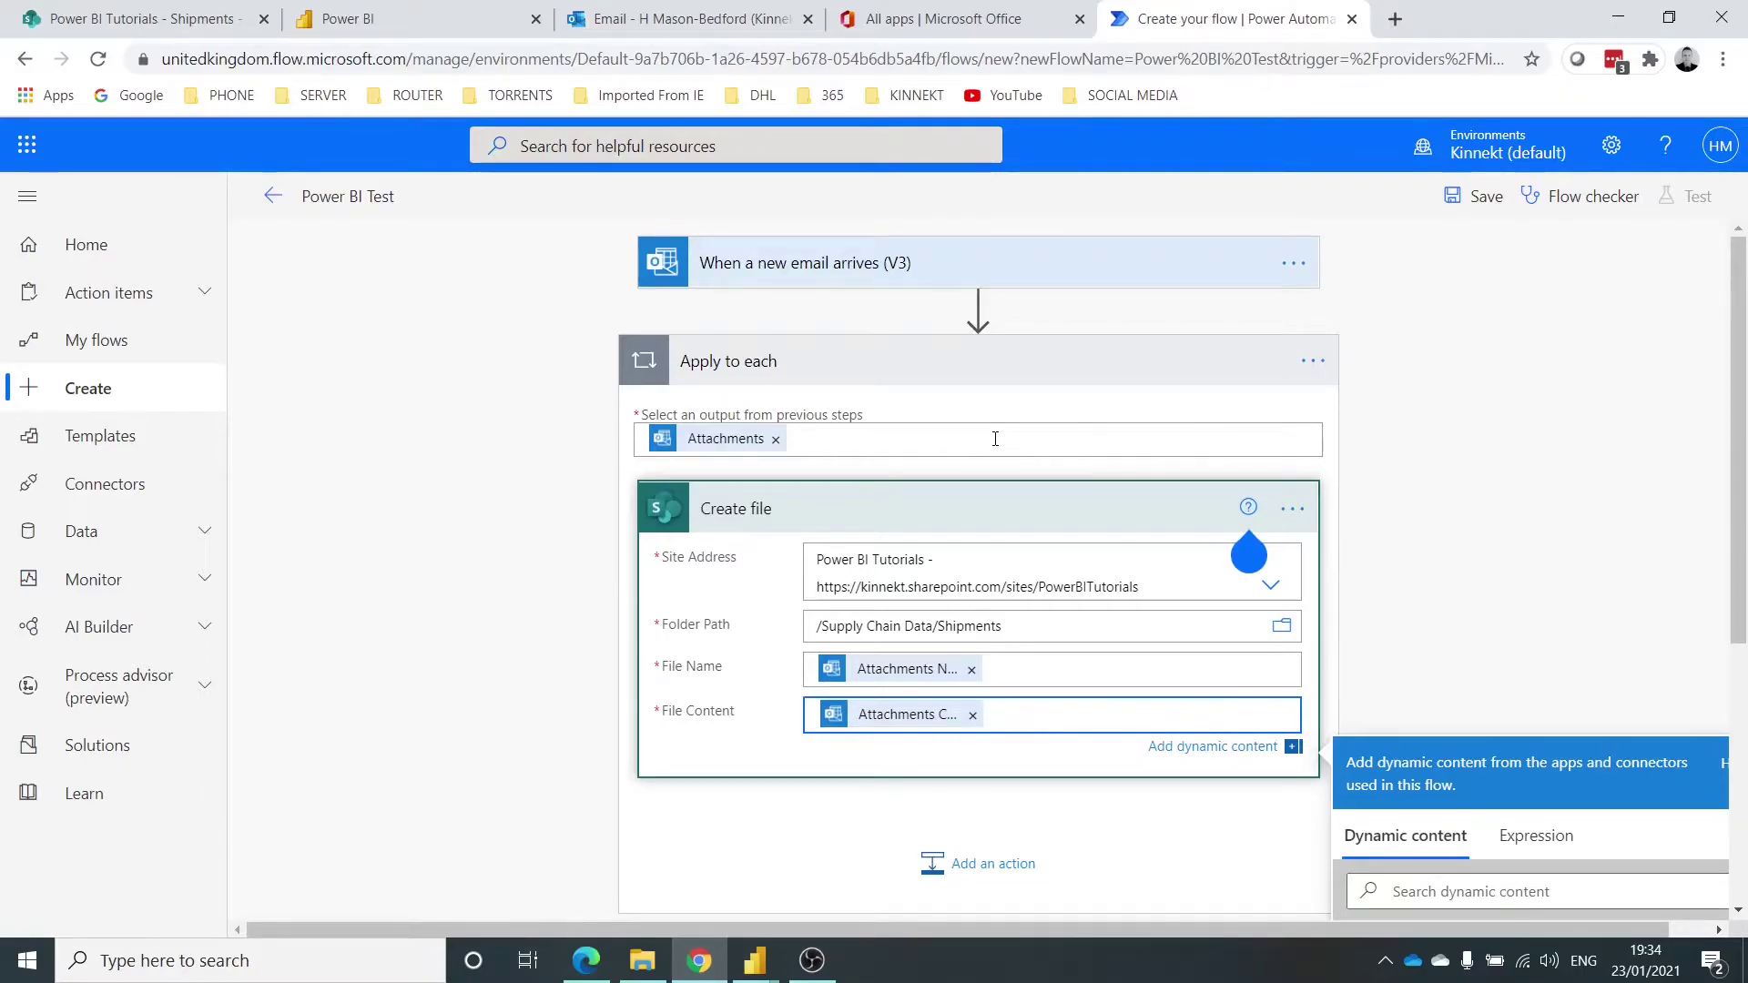
click(680, 35)
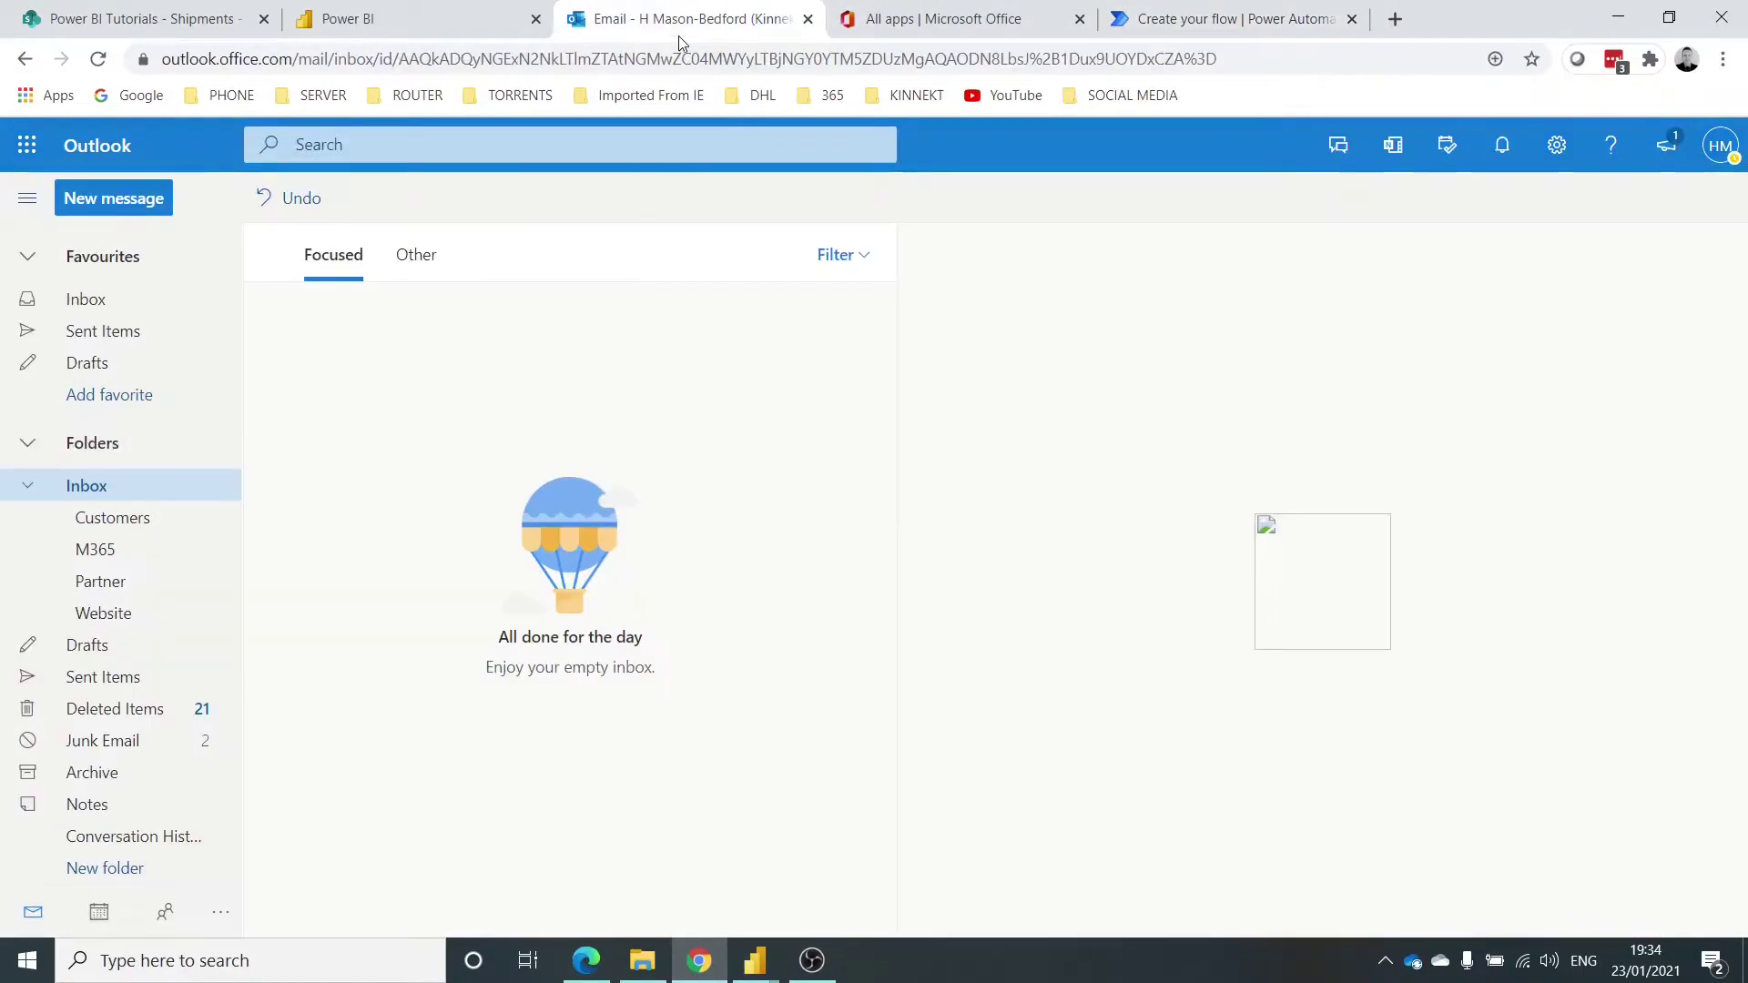
click(1202, 19)
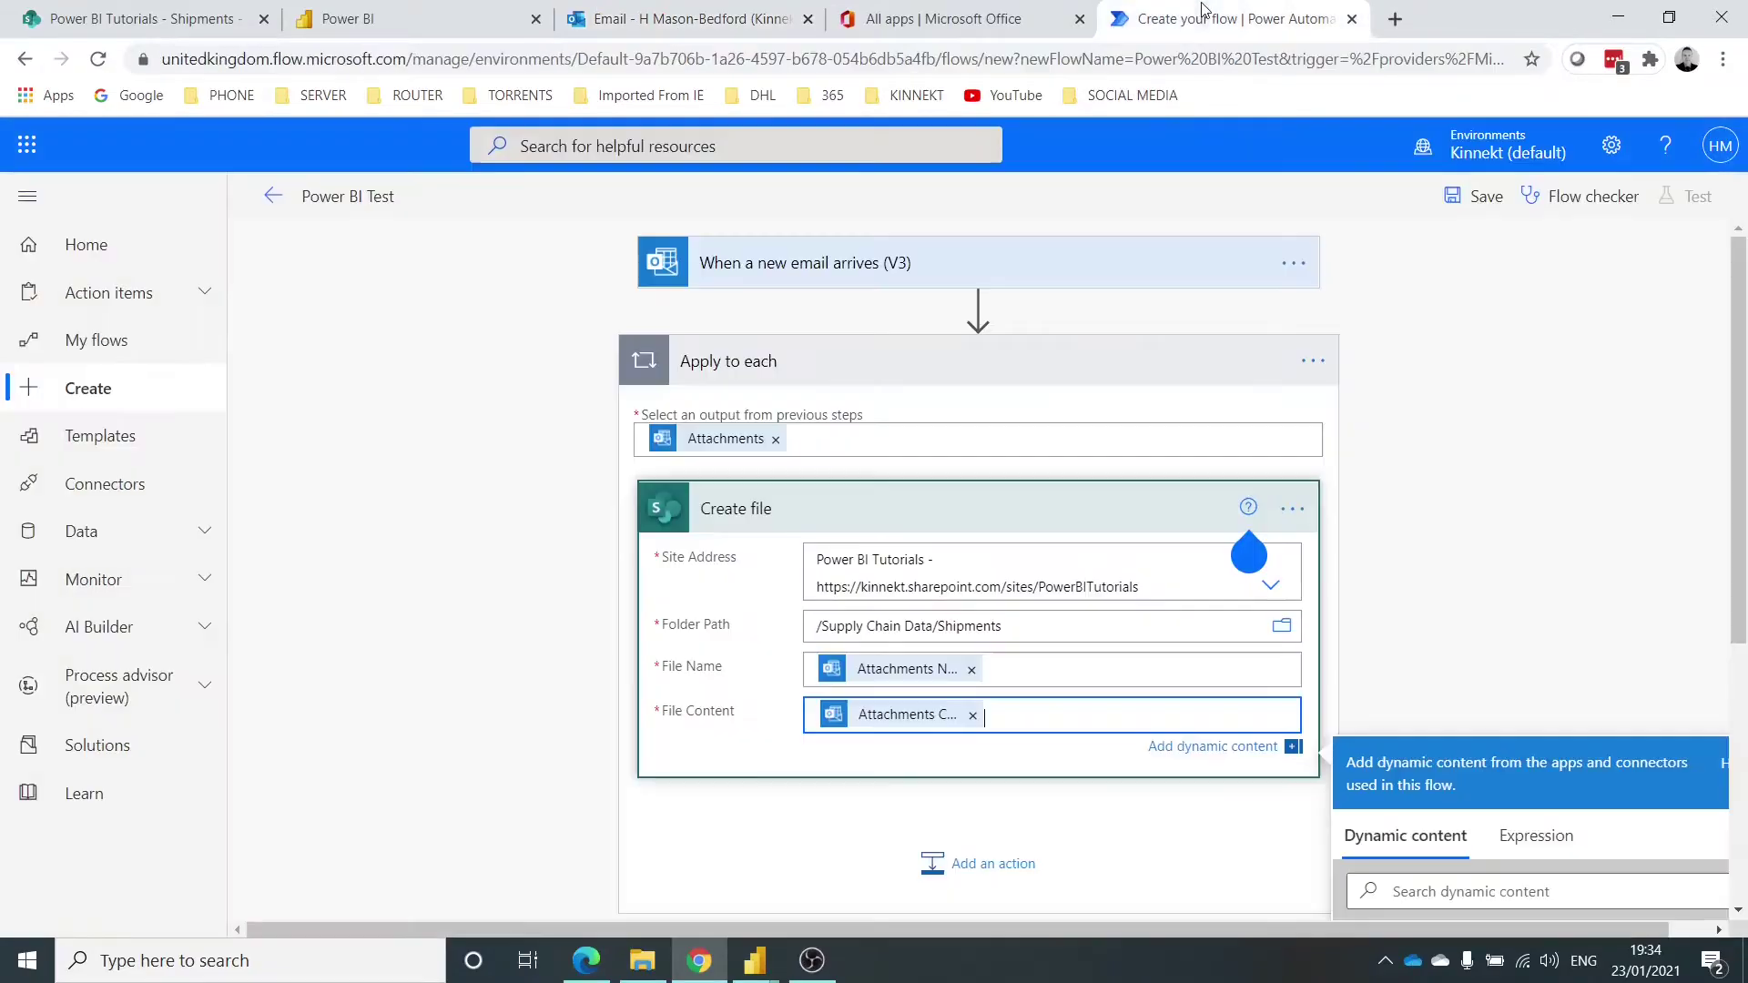
Add Office 365 Outlook's Move email (V2) action after Create file inside the loop
scroll(1005, 533, down, 3)
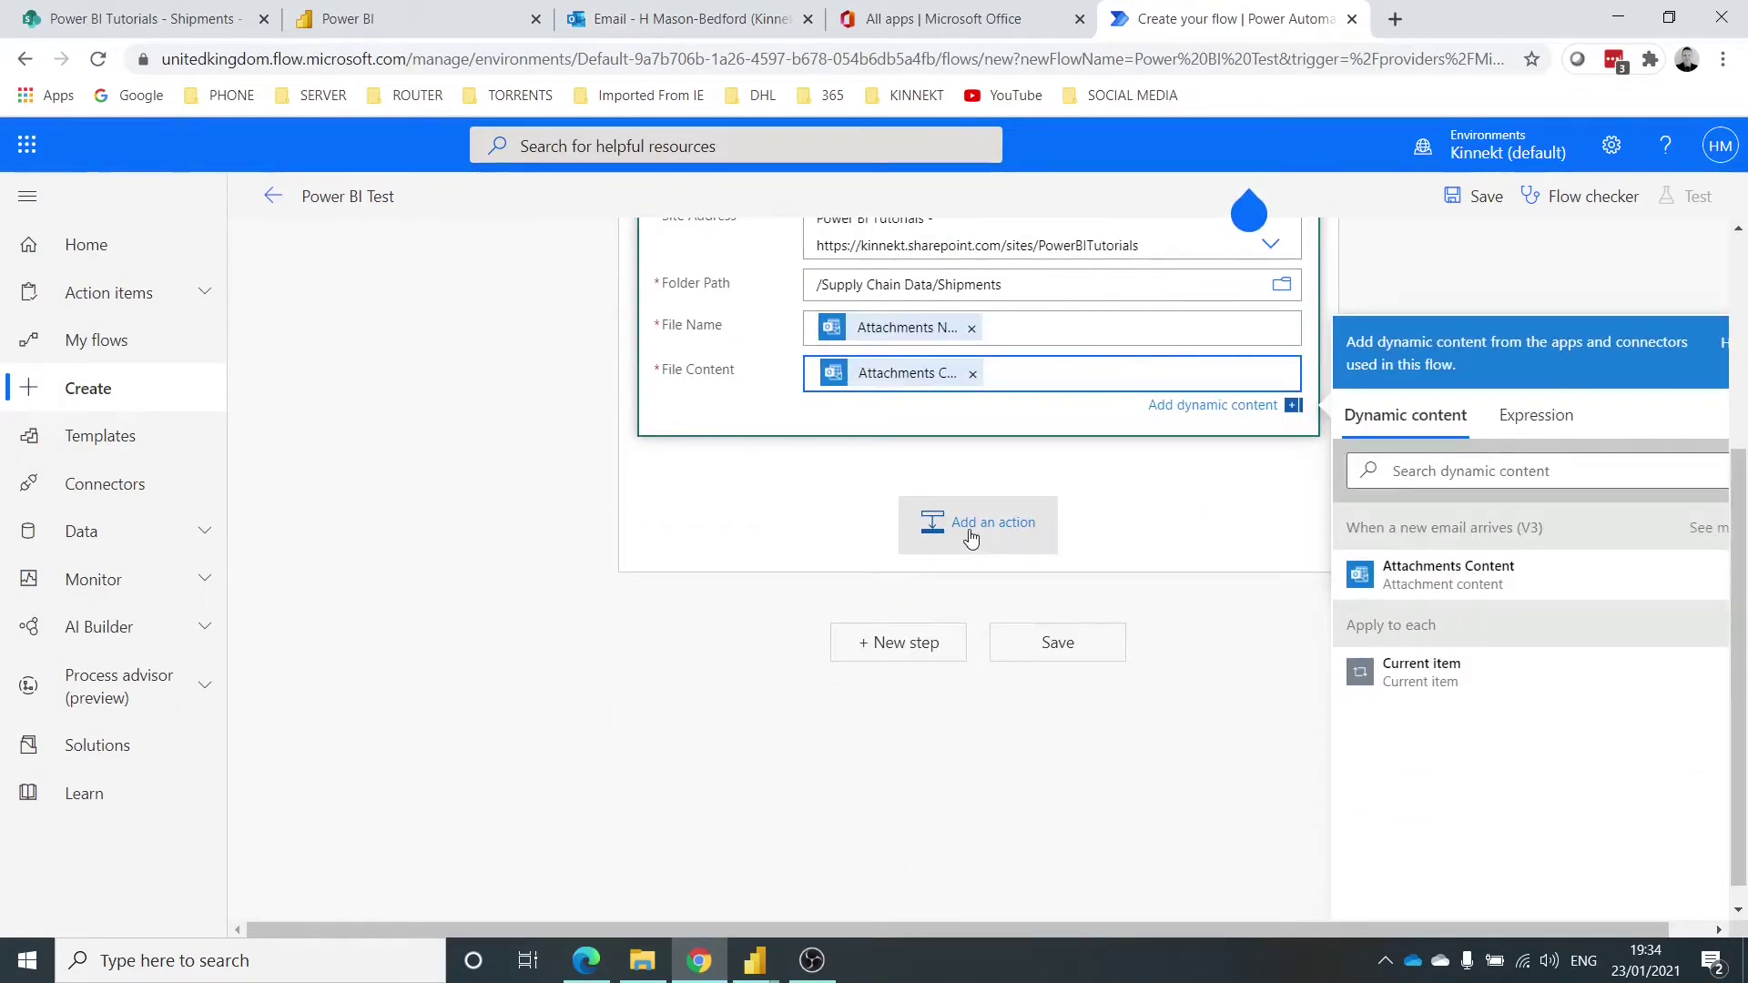
click(971, 539)
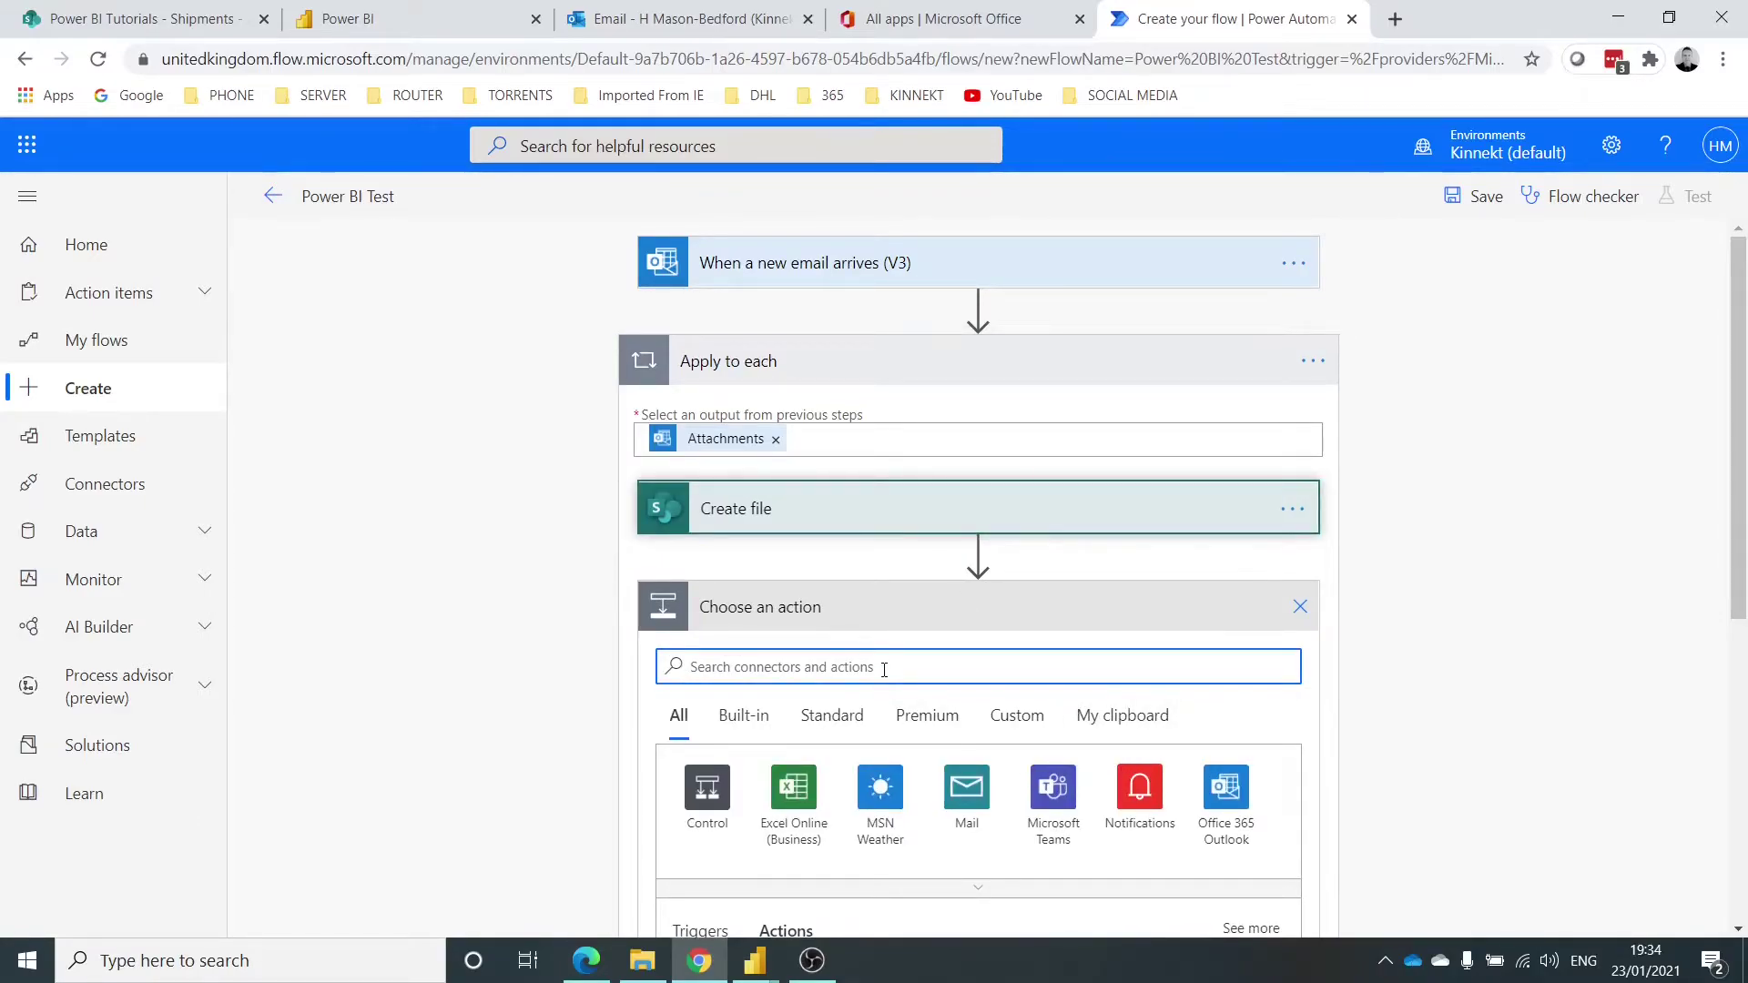
text(move )
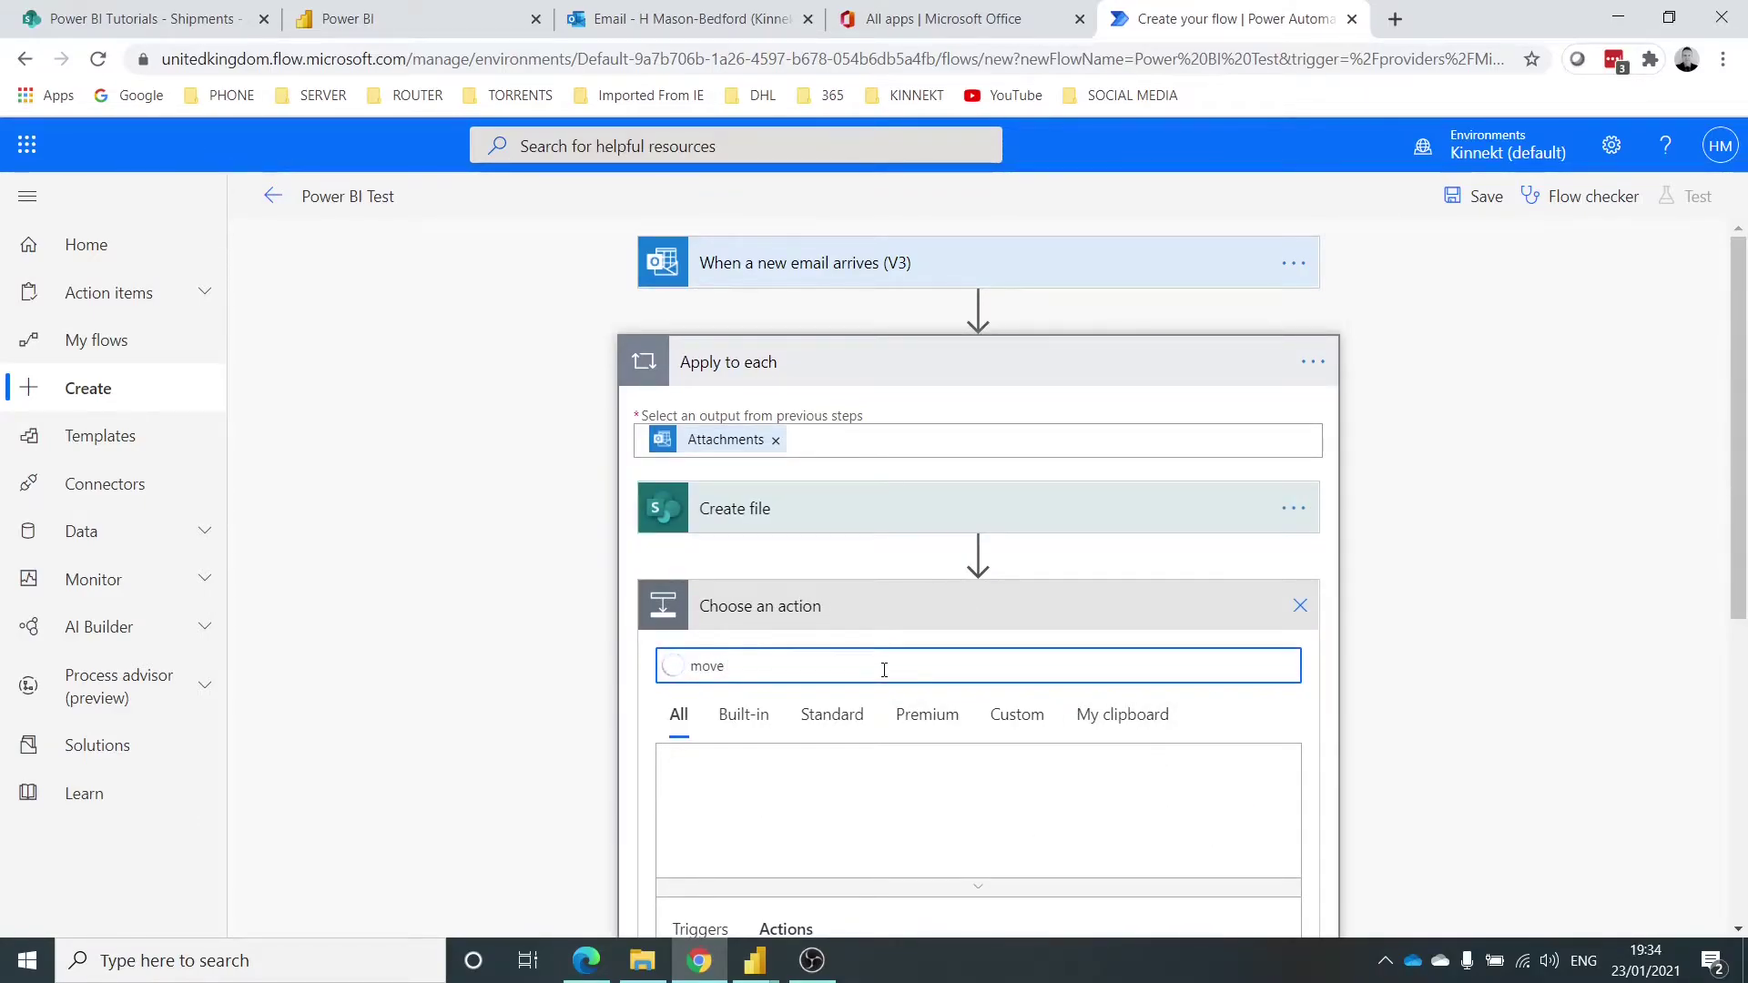
text(email to fo)
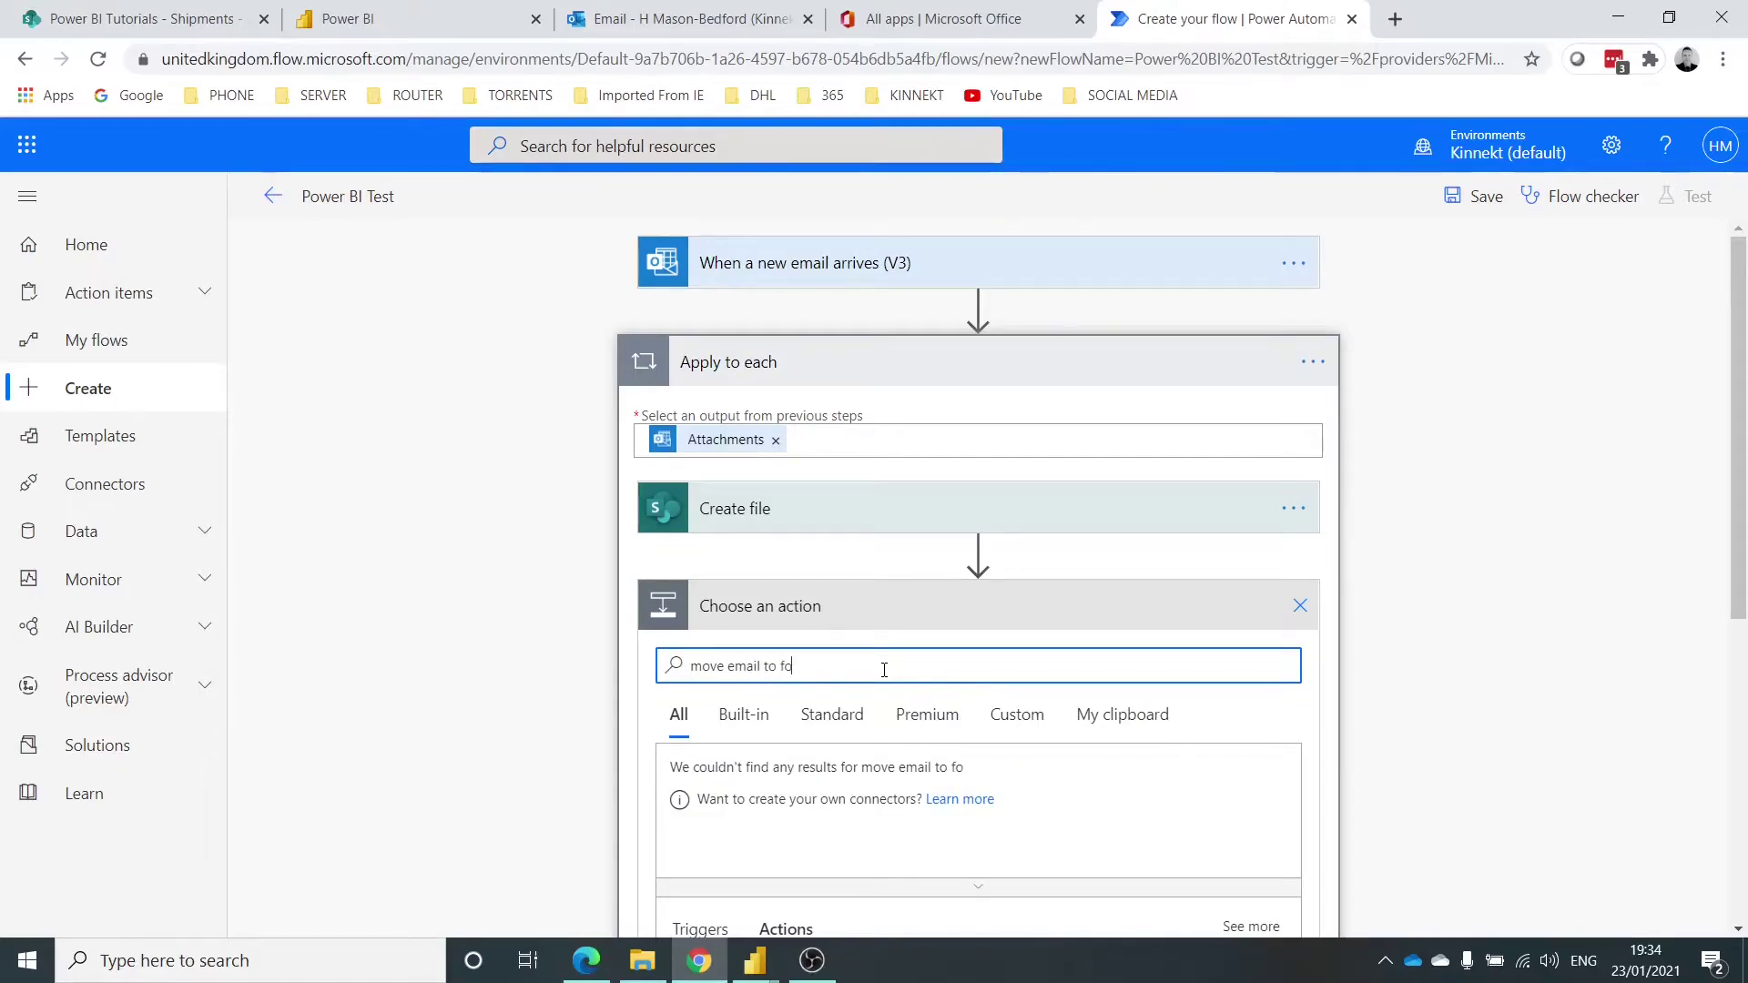
text(lder)
scroll(1454, 659, down, 1)
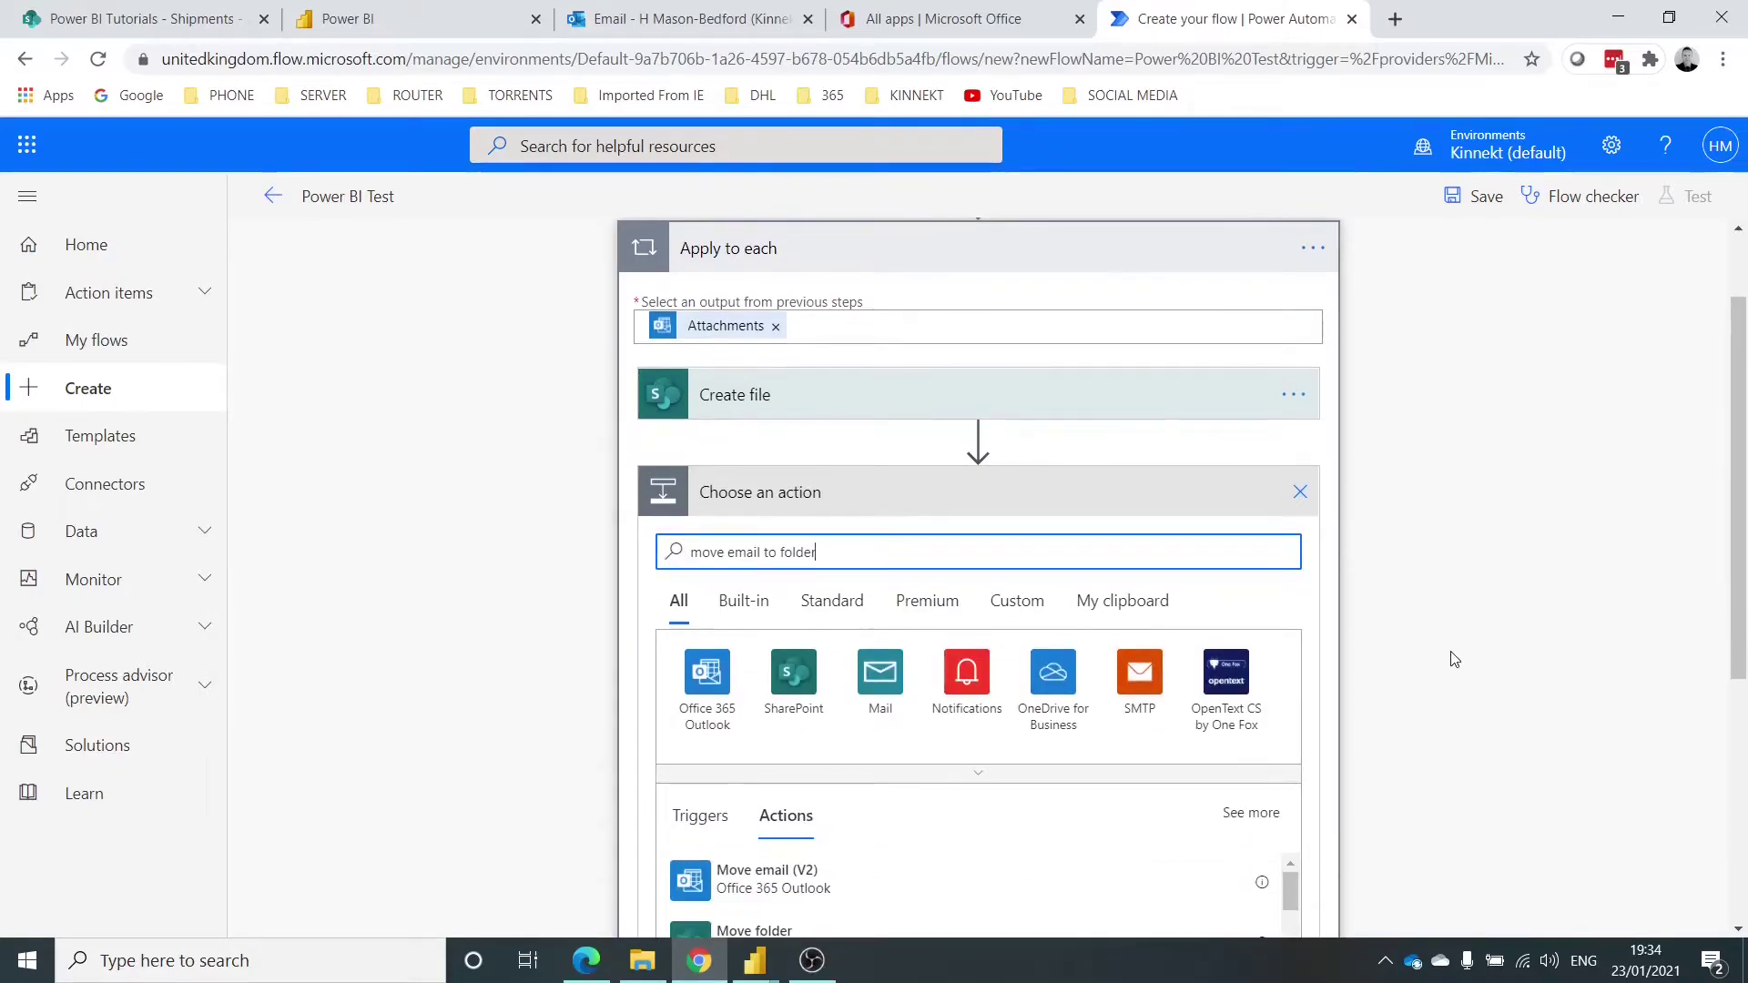
scroll(1454, 659, down, 2)
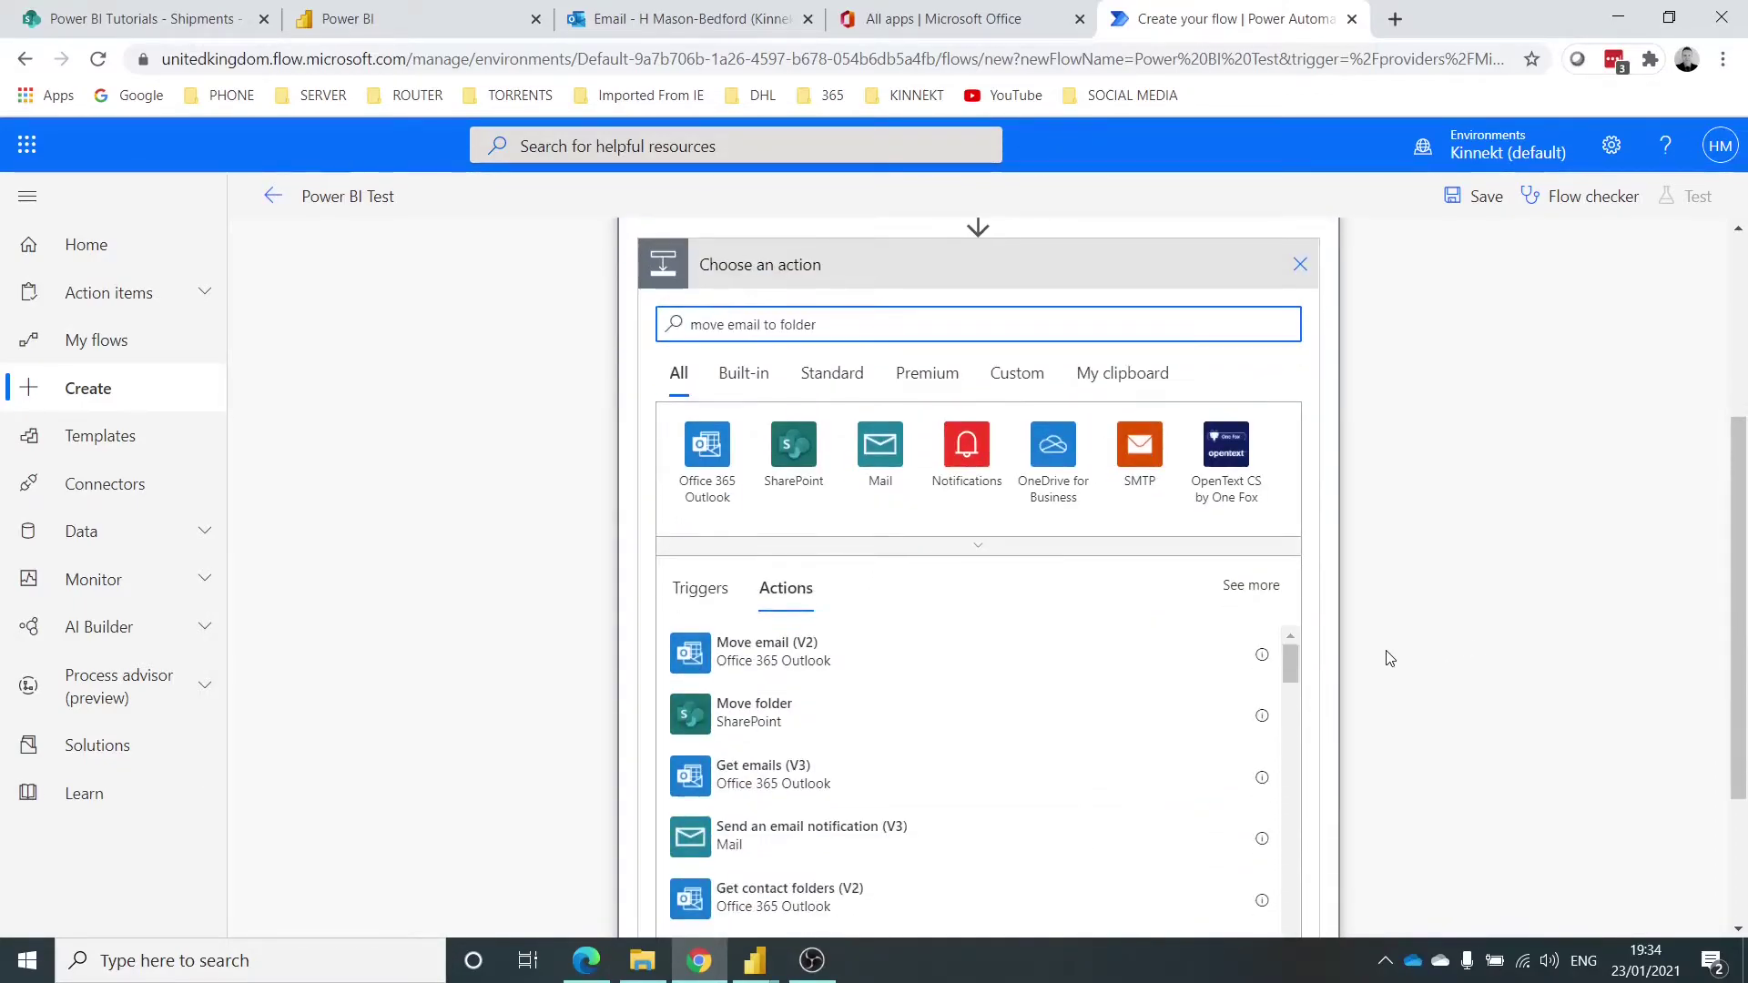
click(936, 657)
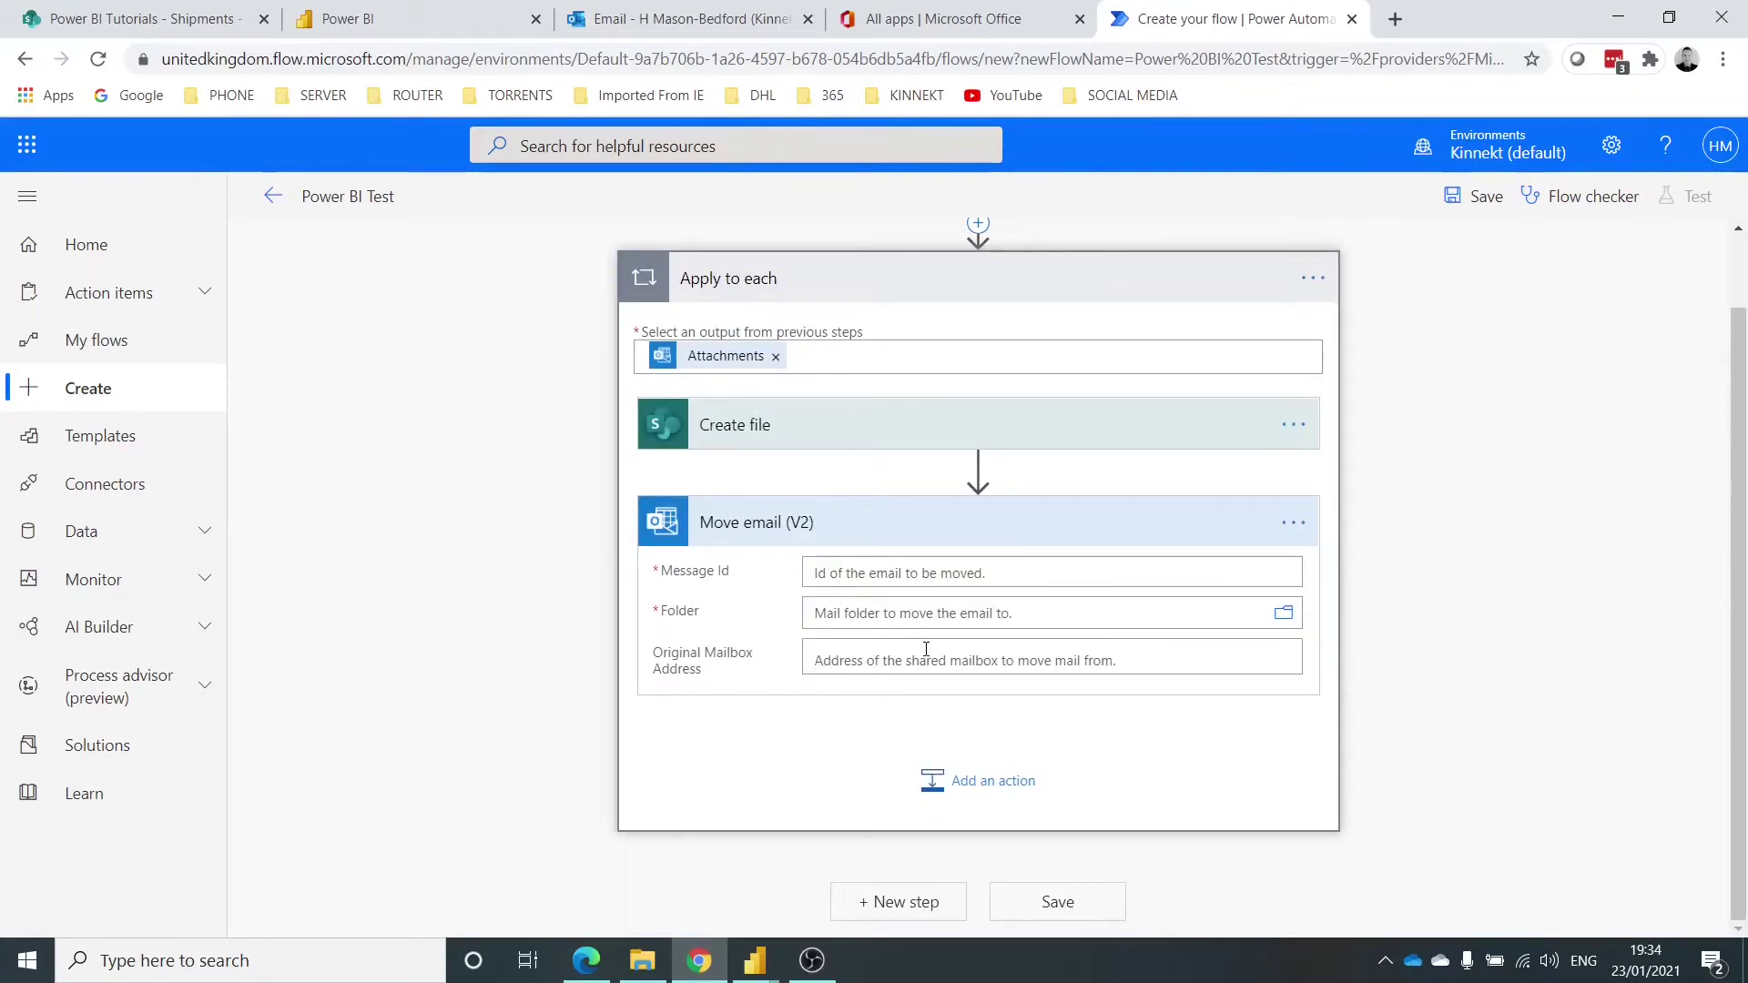
Fill the Message Id field with the trigger's dynamic Message Id
click(896, 576)
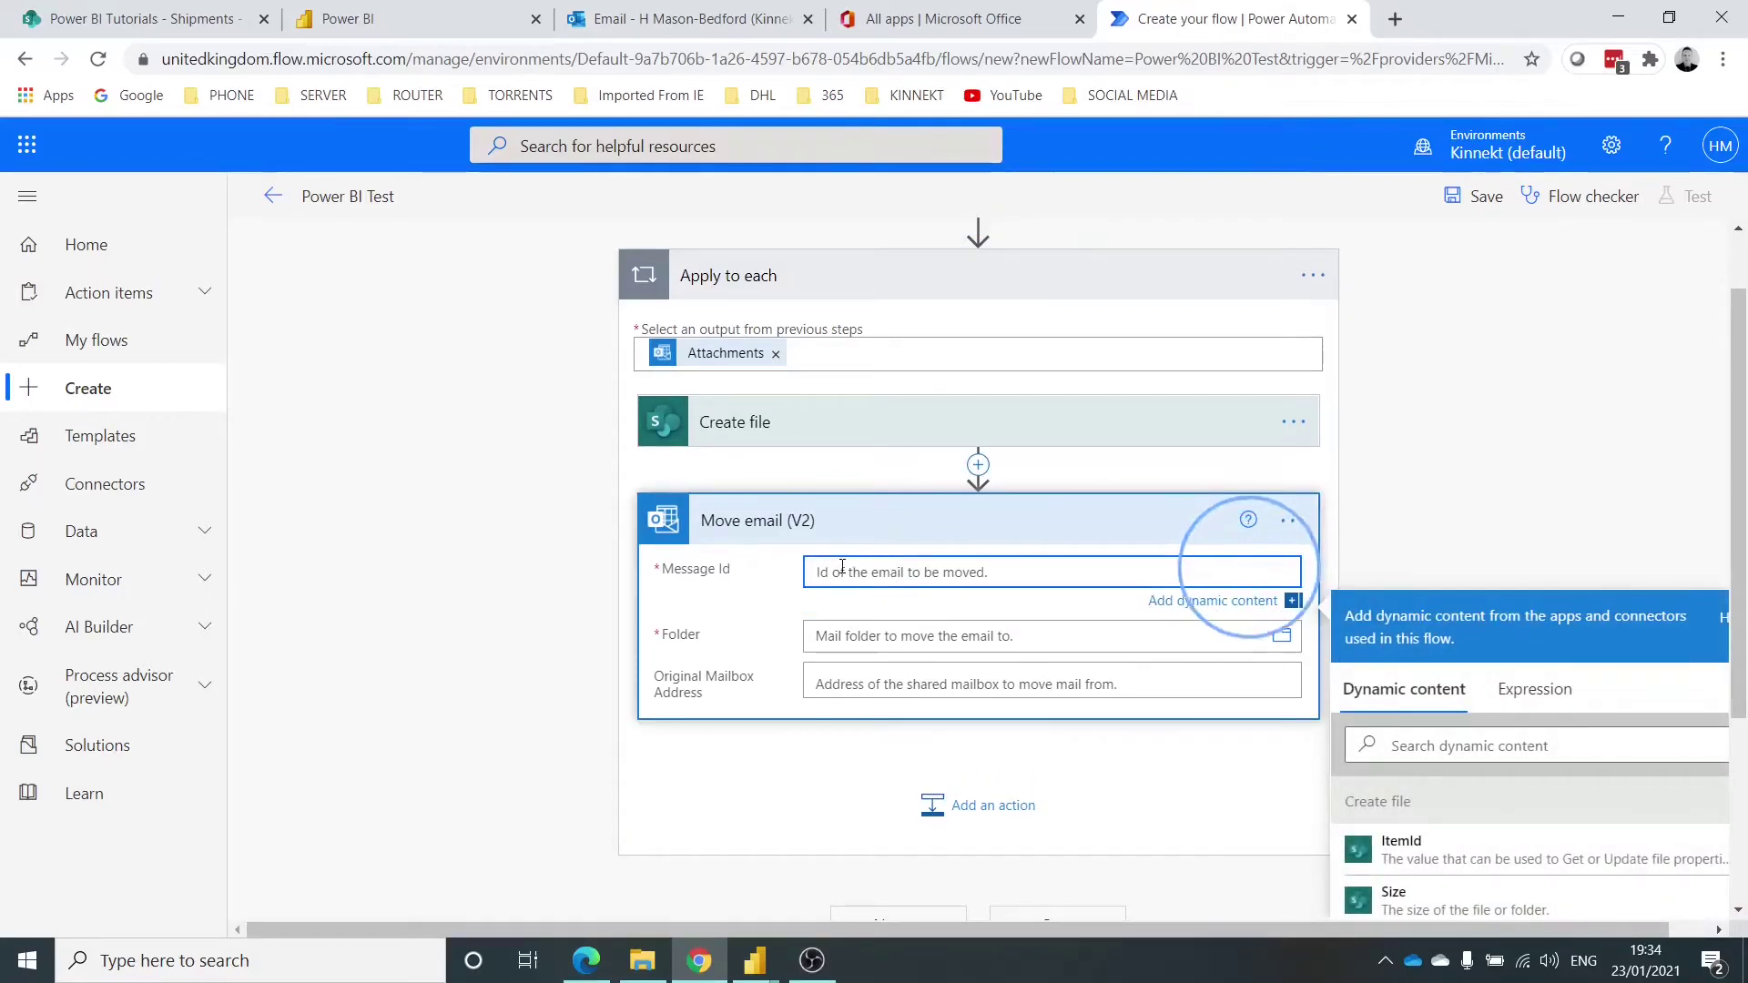
scroll(1441, 687, down, 5)
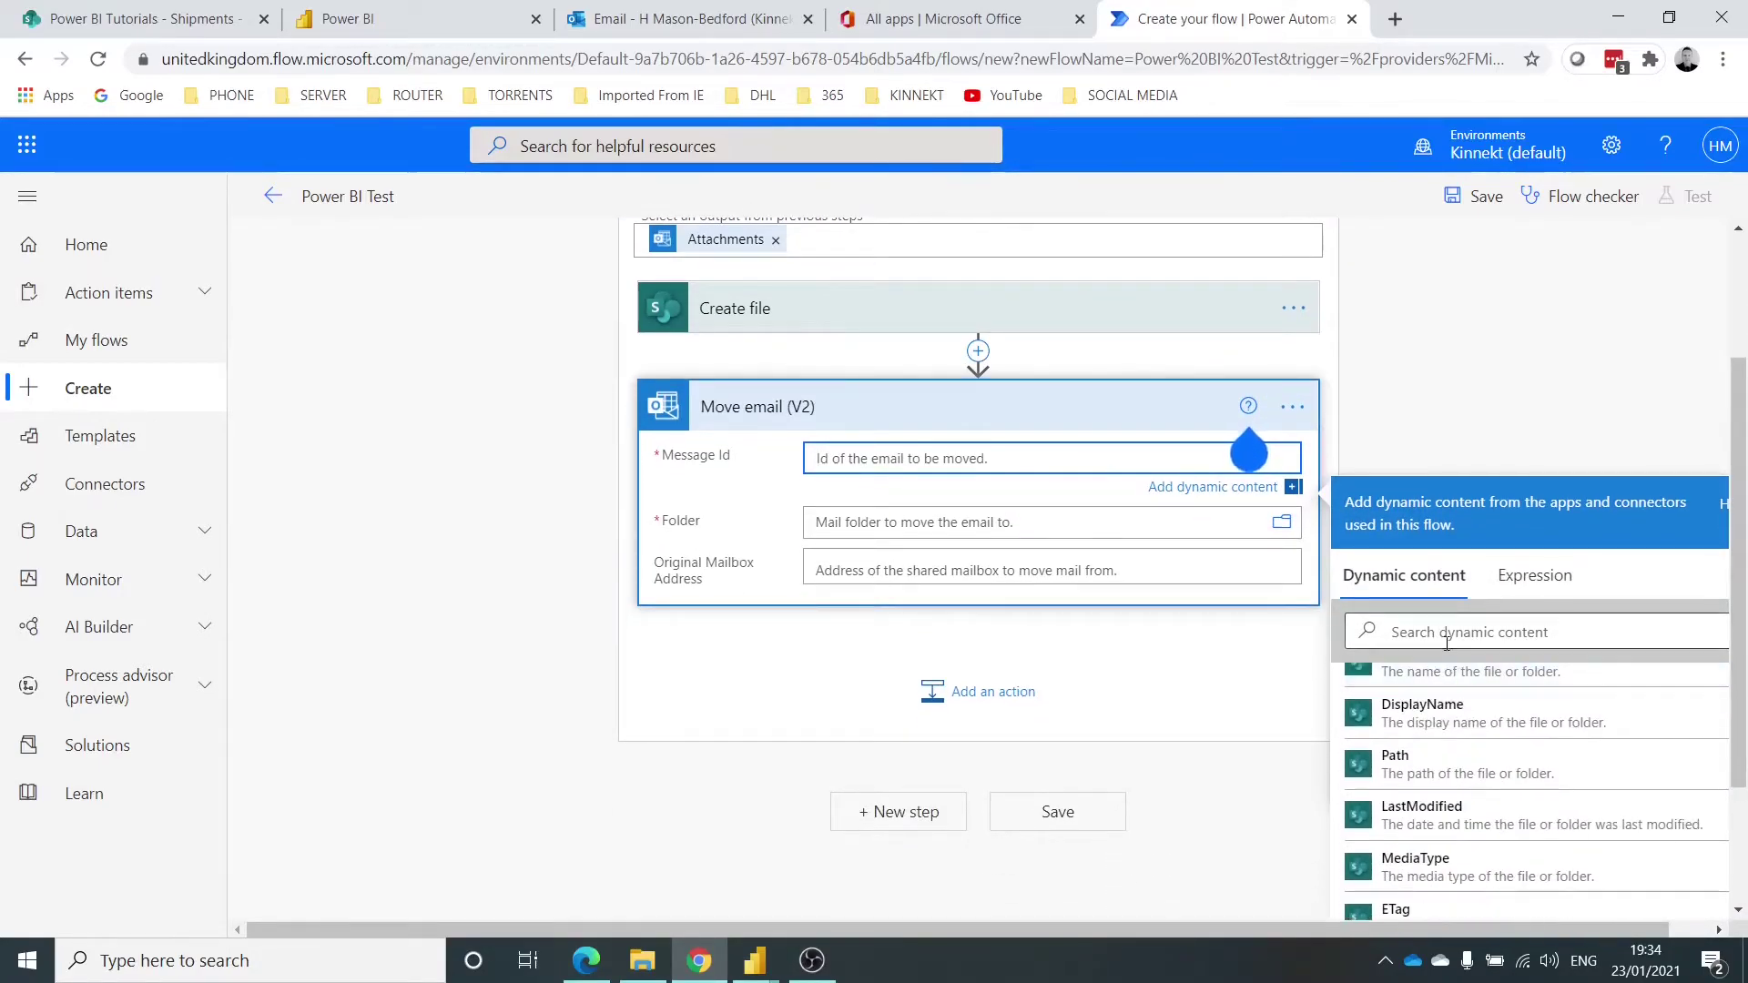
scroll(1275, 692, up, 2)
scroll(1266, 683, down, 4)
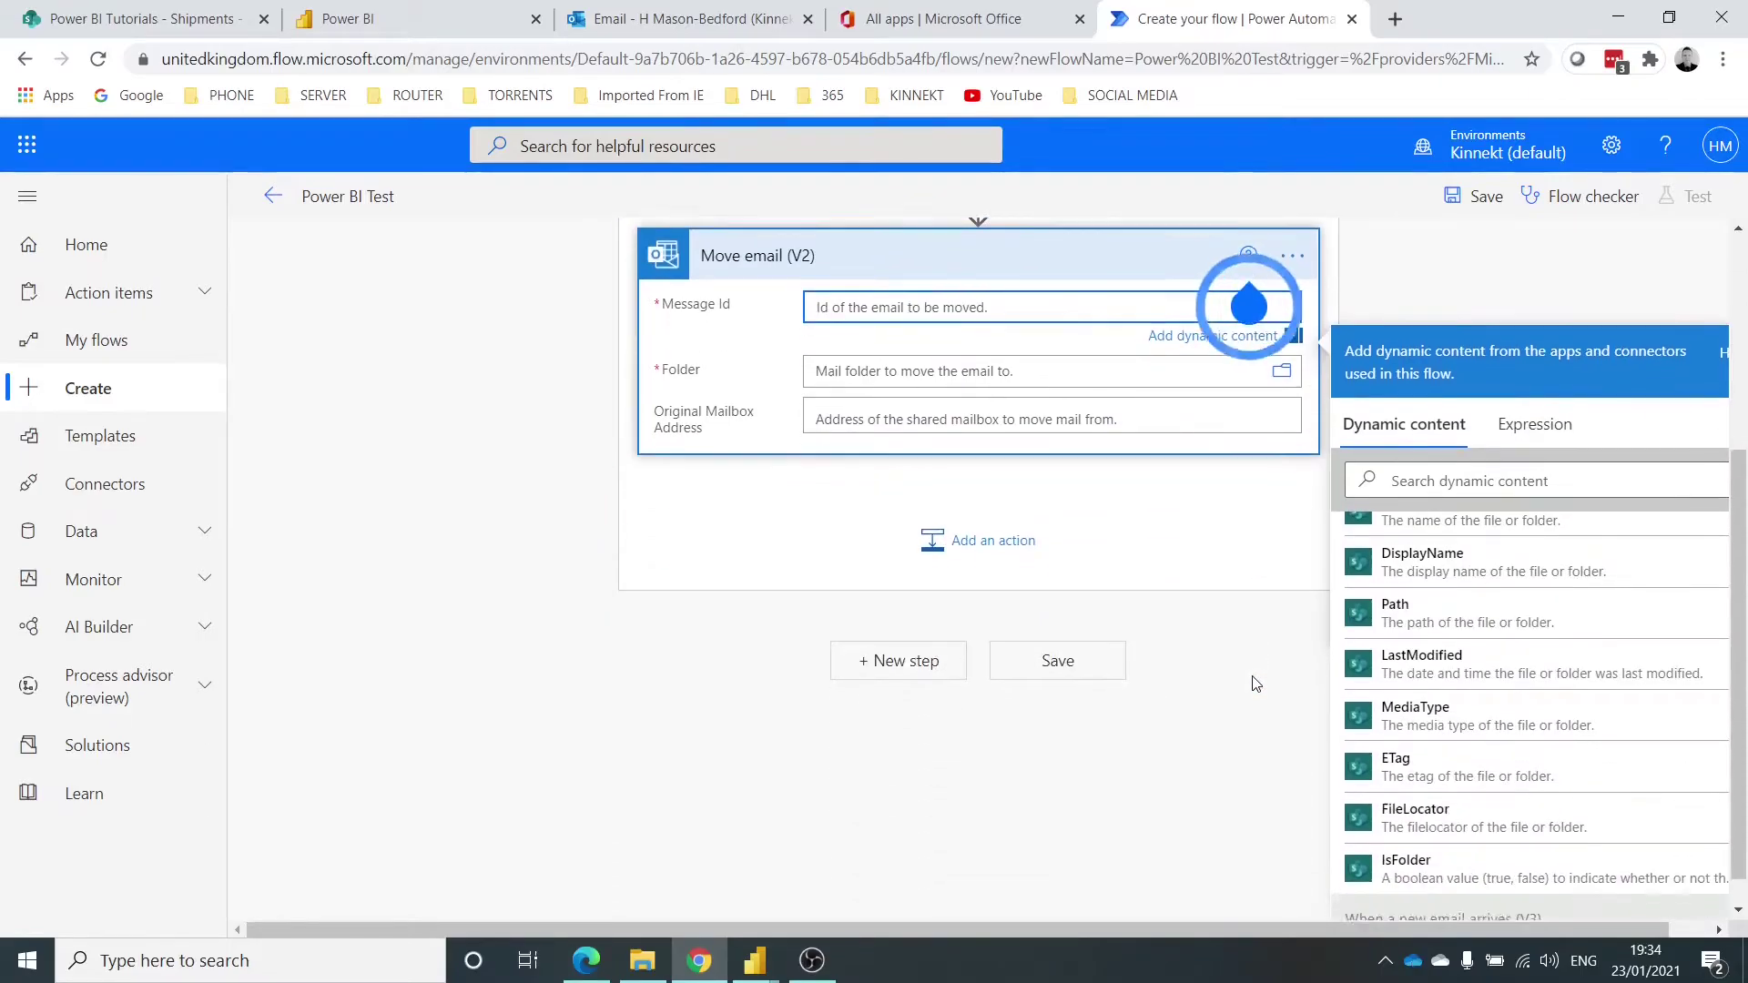
scroll(1423, 601, down, 3)
scroll(1434, 583, up, 5)
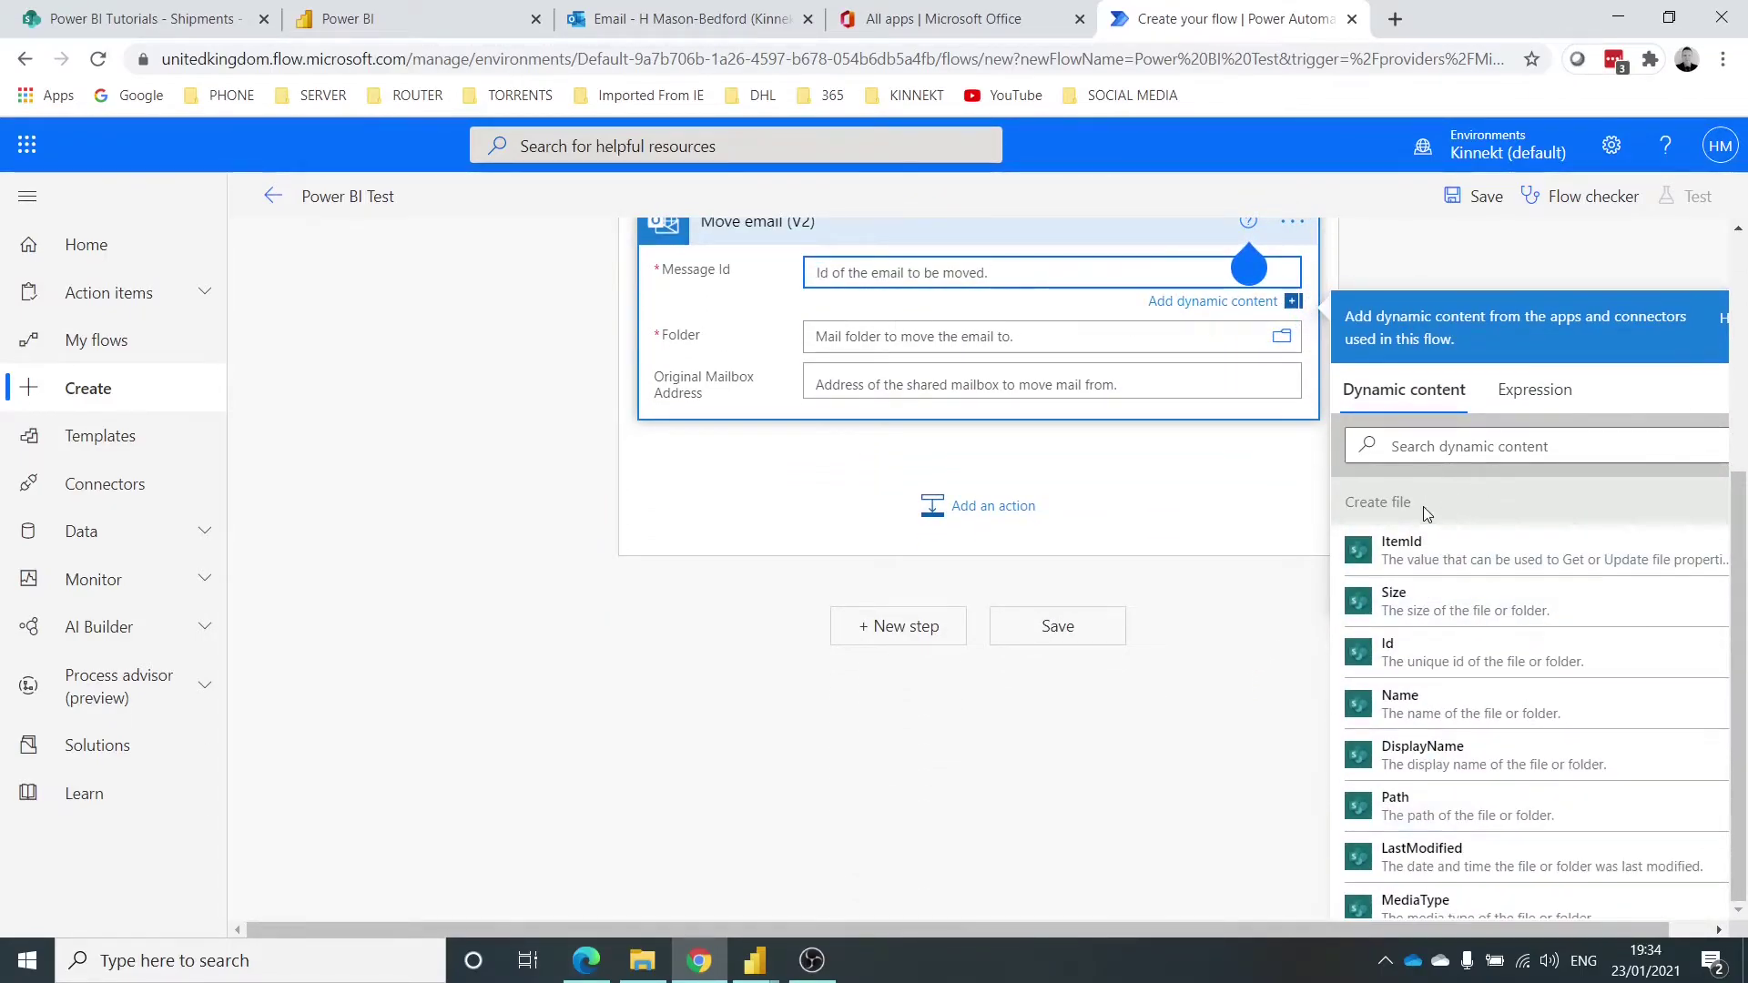
drag(1348, 503, 1416, 507)
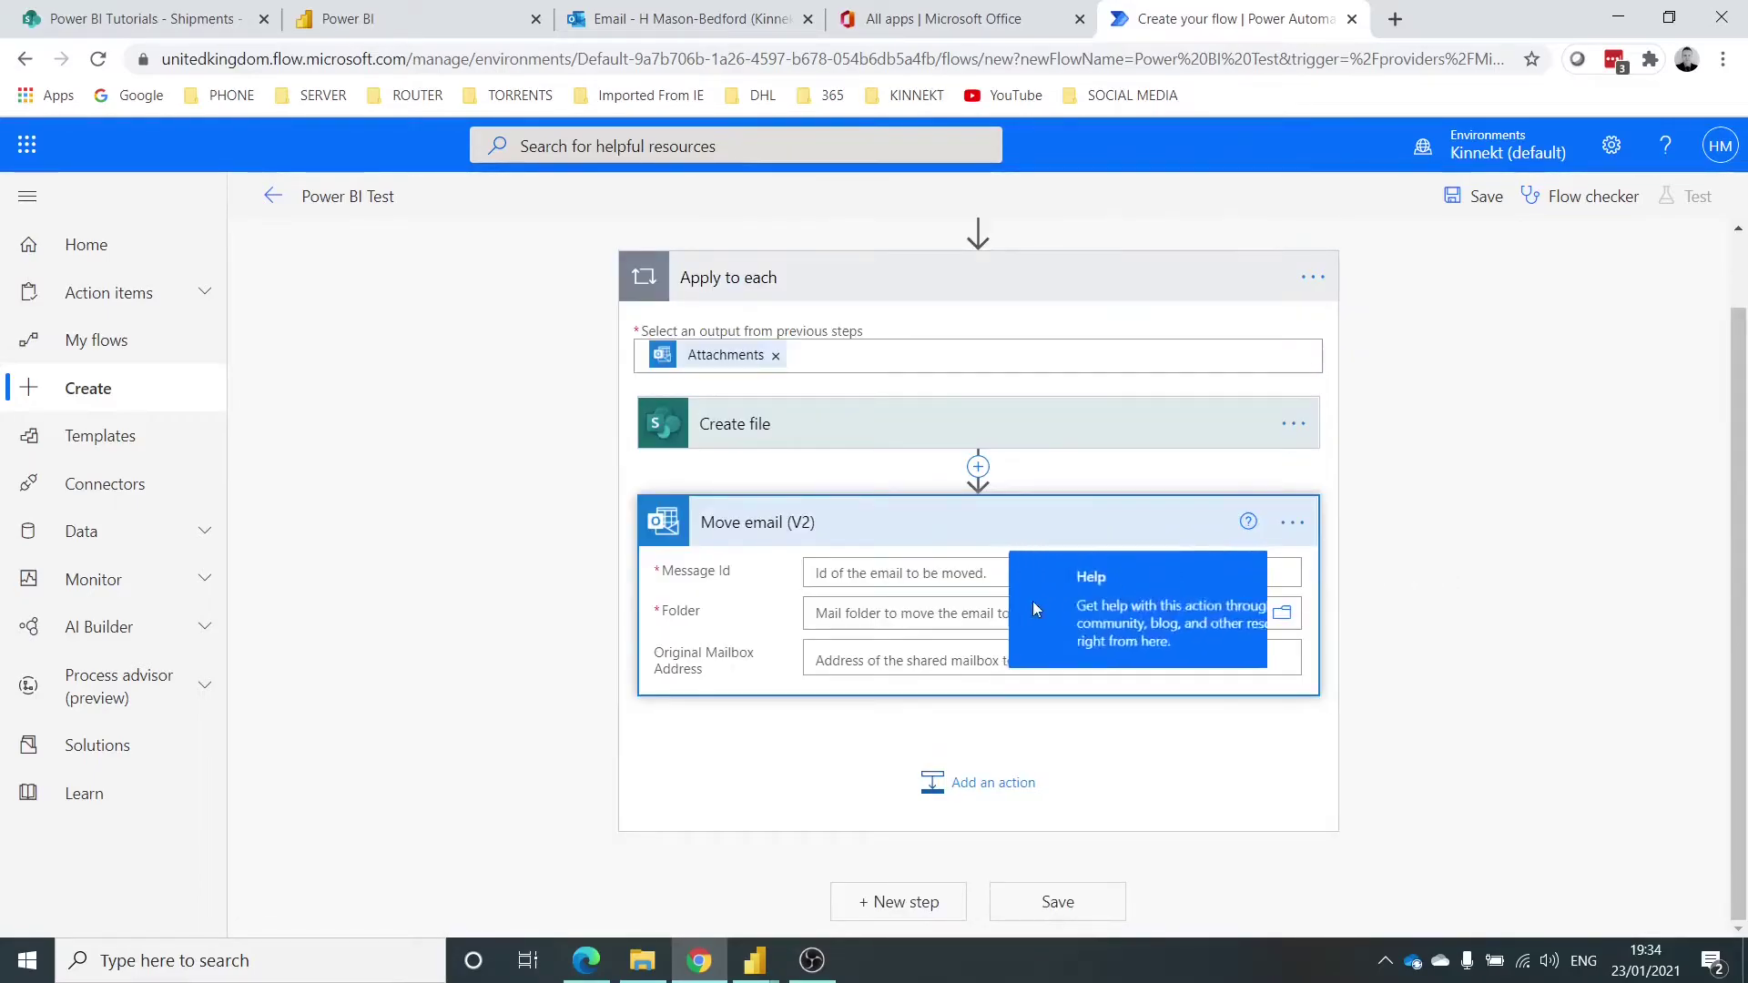
click(902, 583)
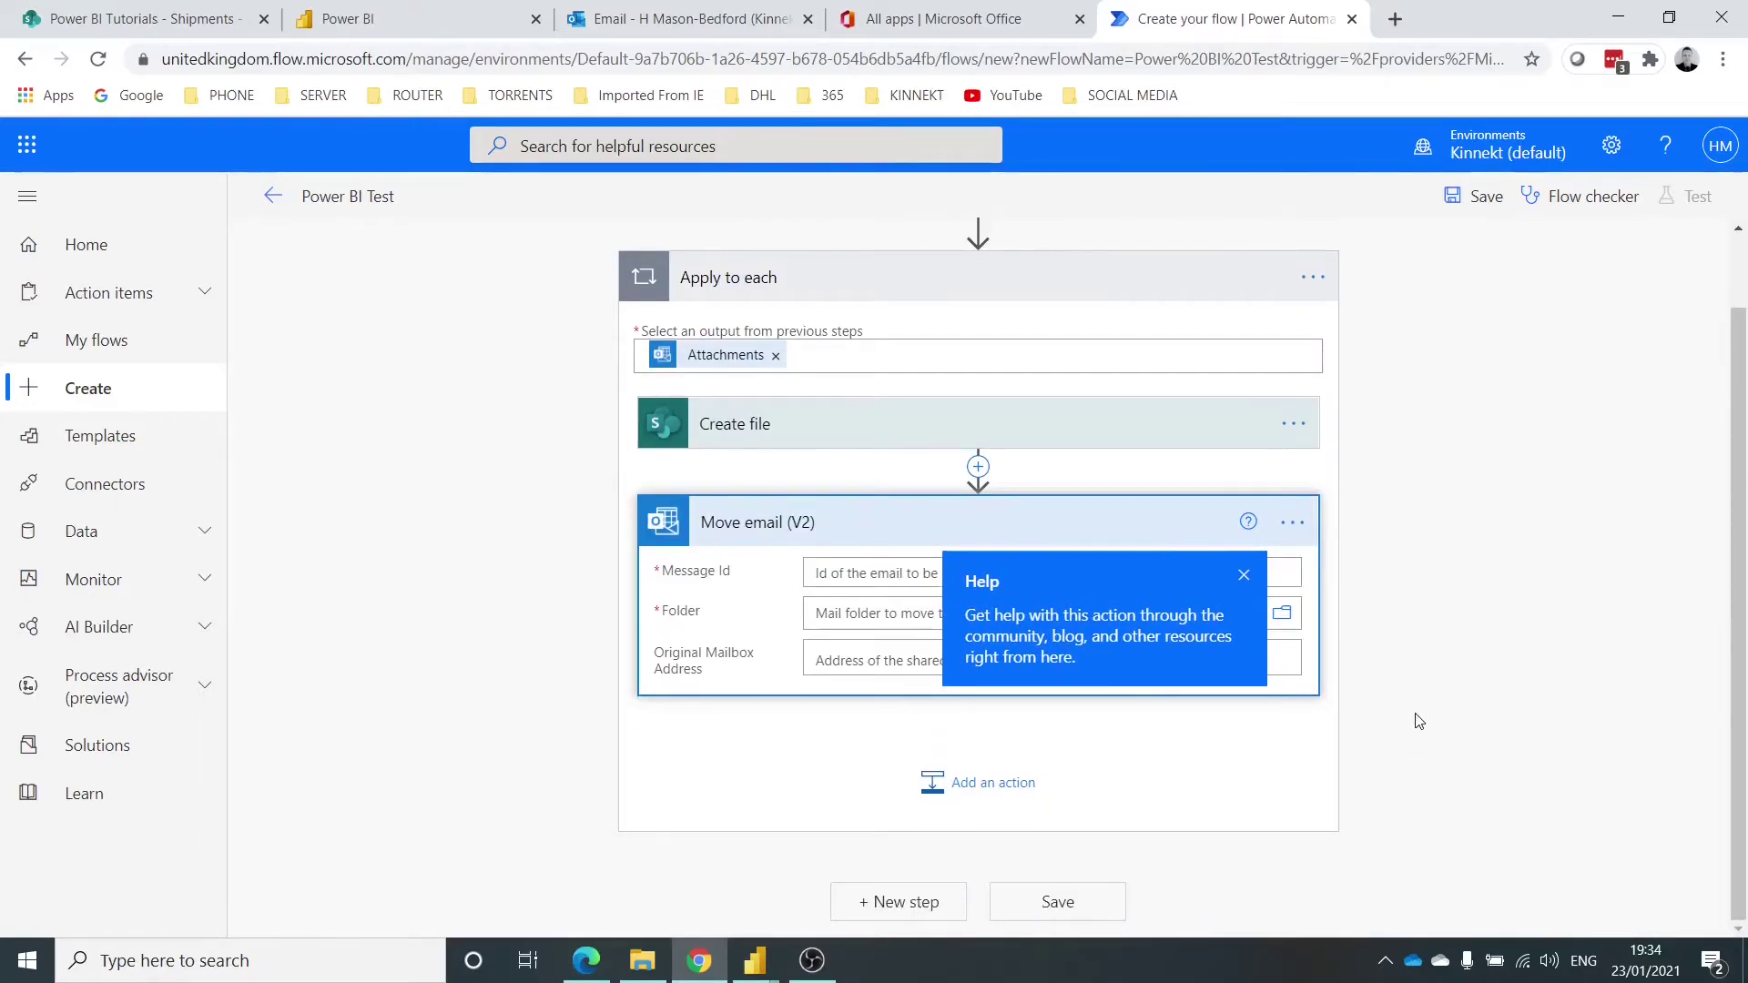
click(1244, 575)
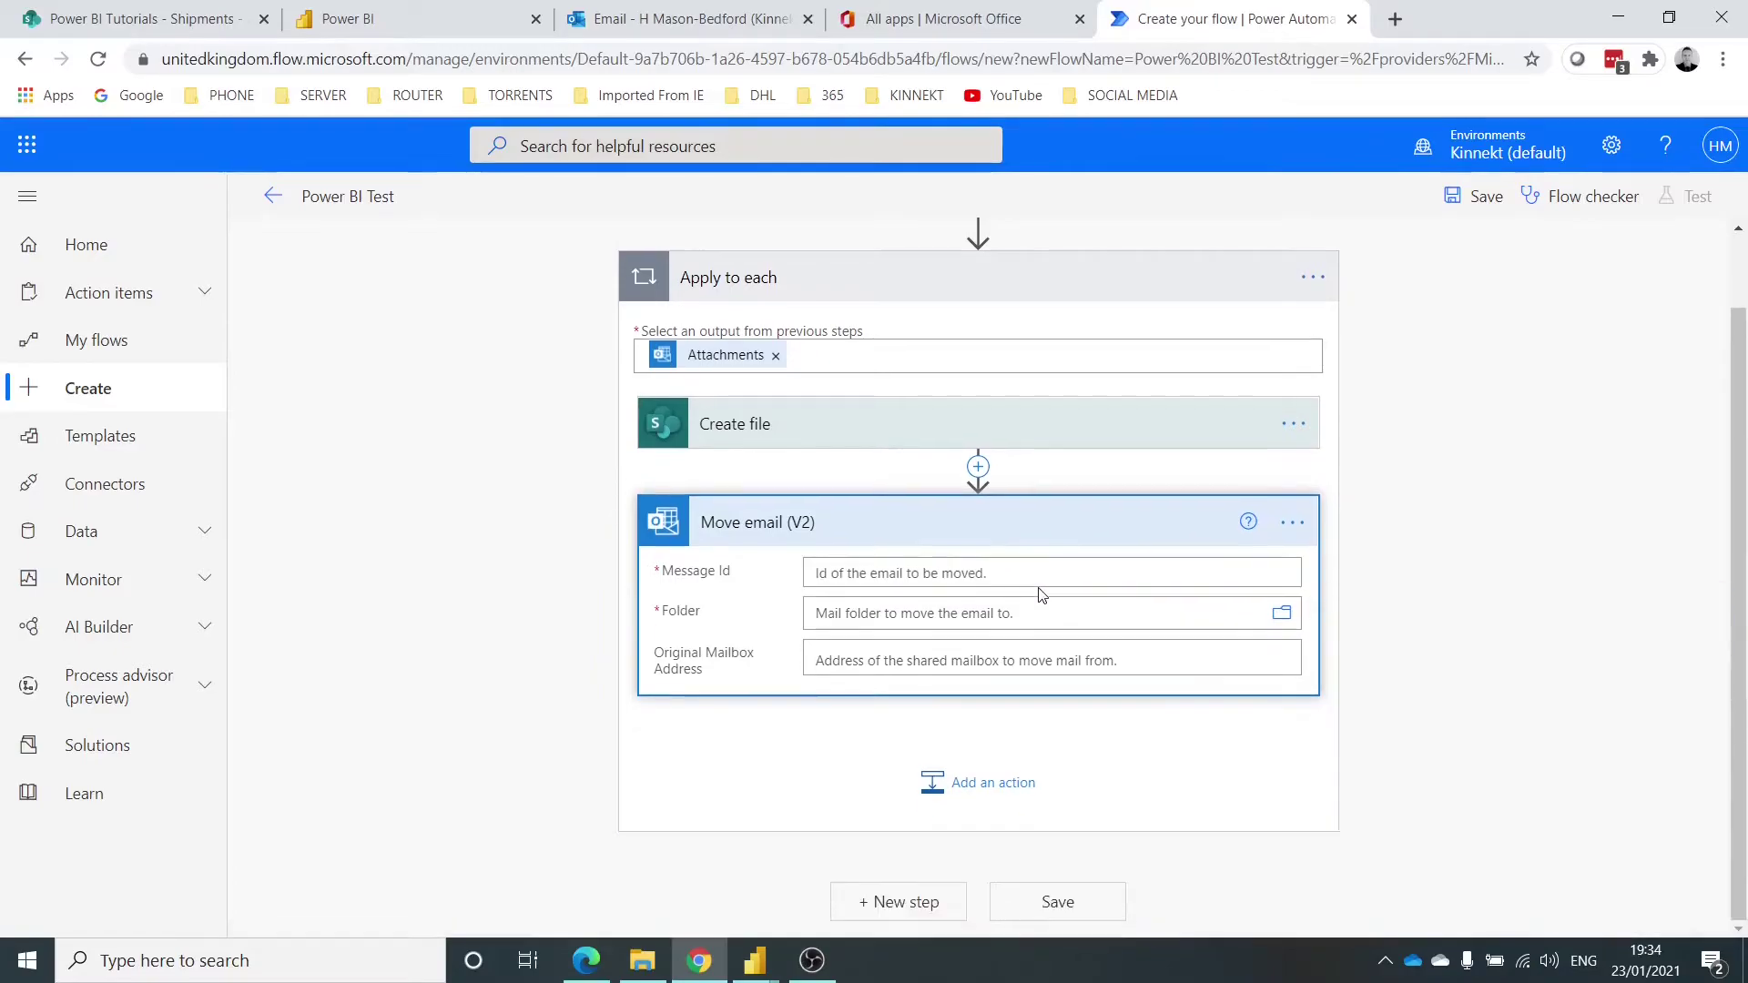
click(1038, 574)
scroll(1510, 720, down, 5)
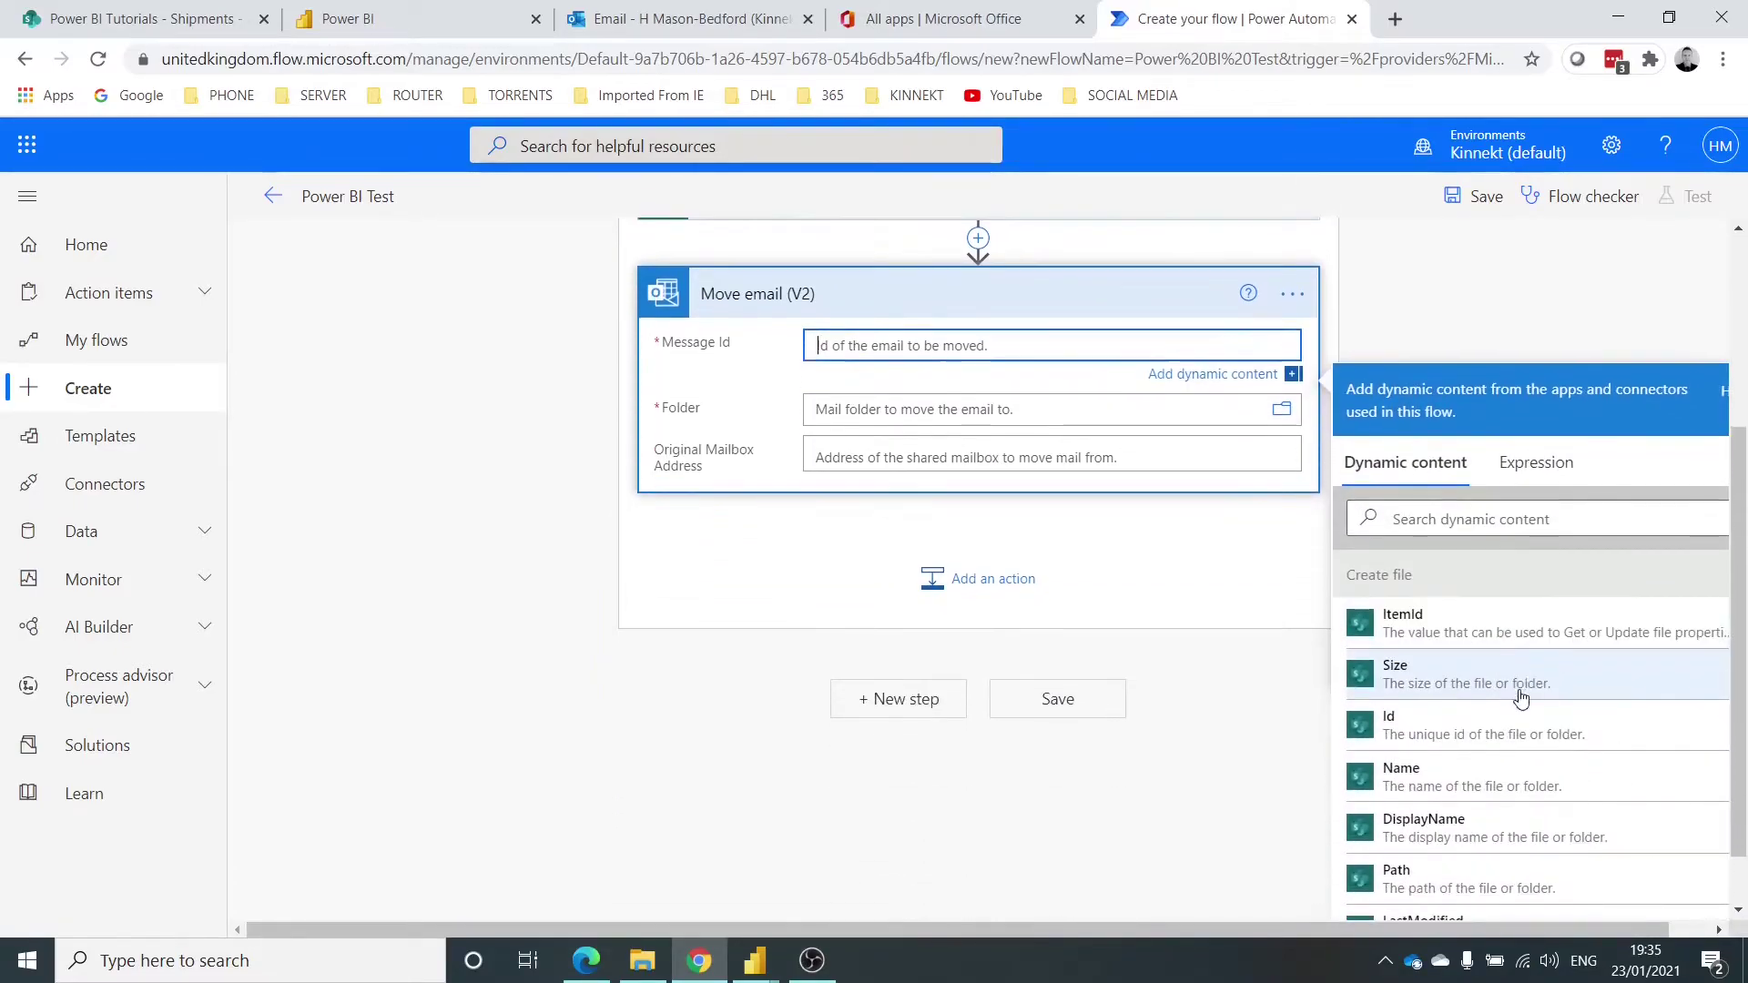
scroll(1511, 701, down, 5)
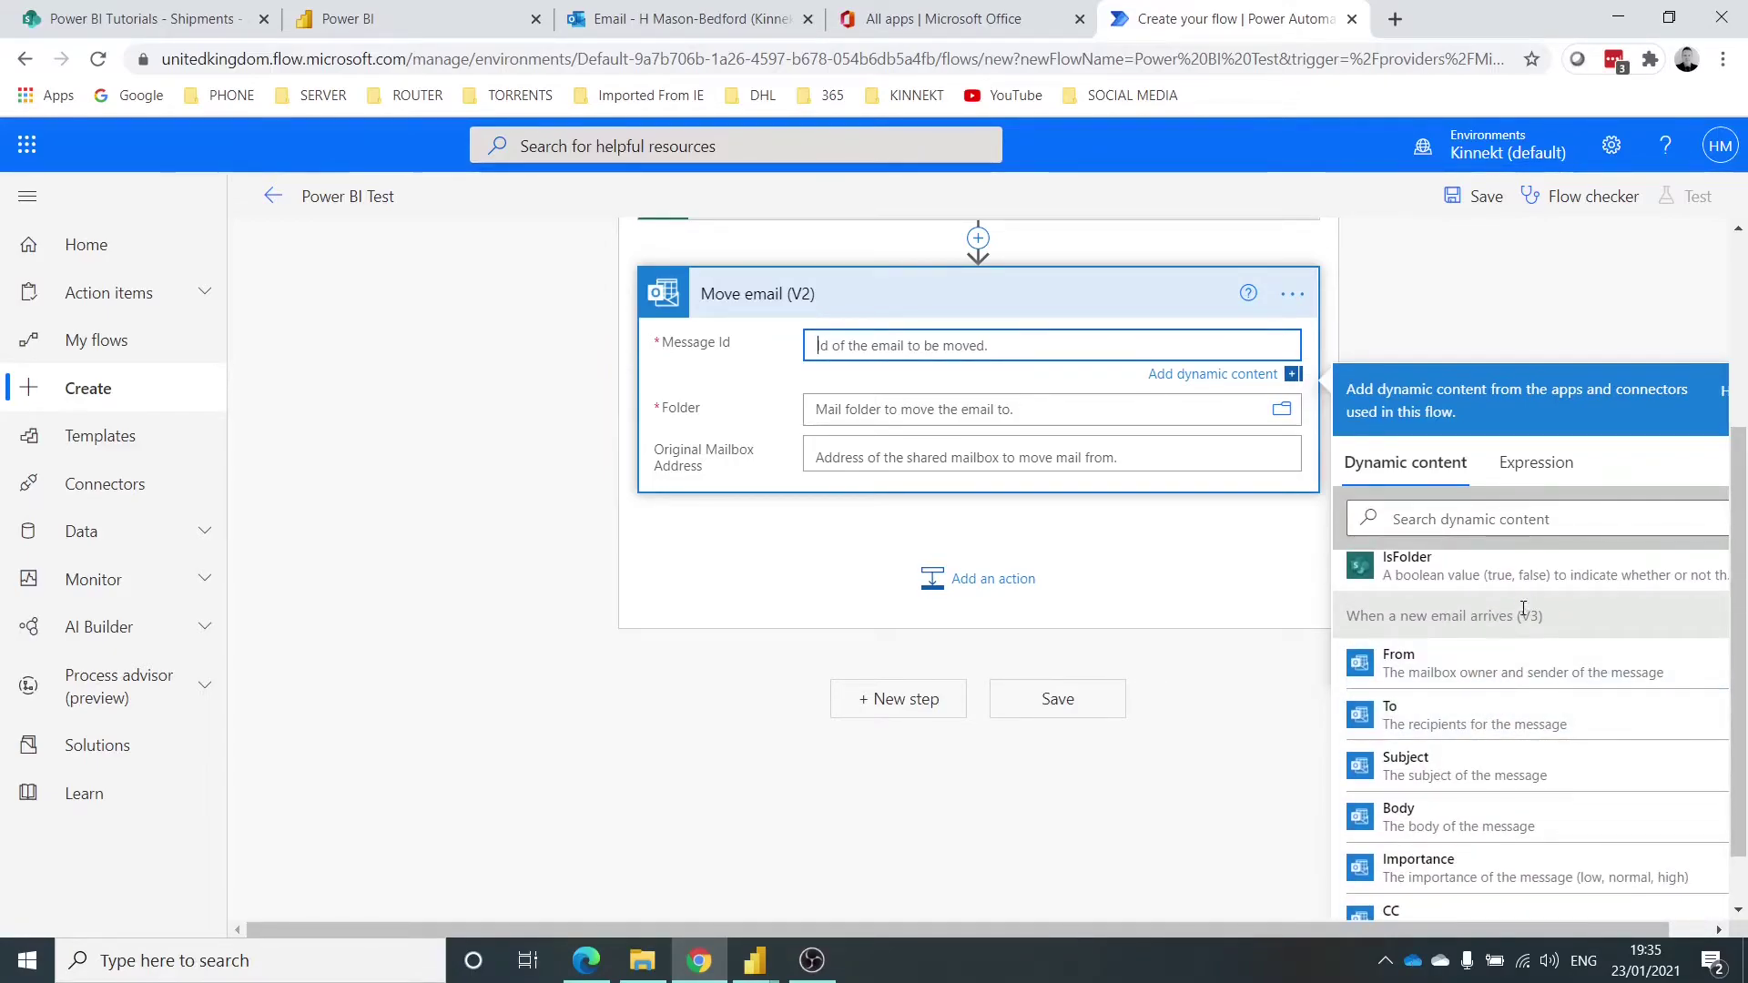
scroll(1457, 758, down, 4)
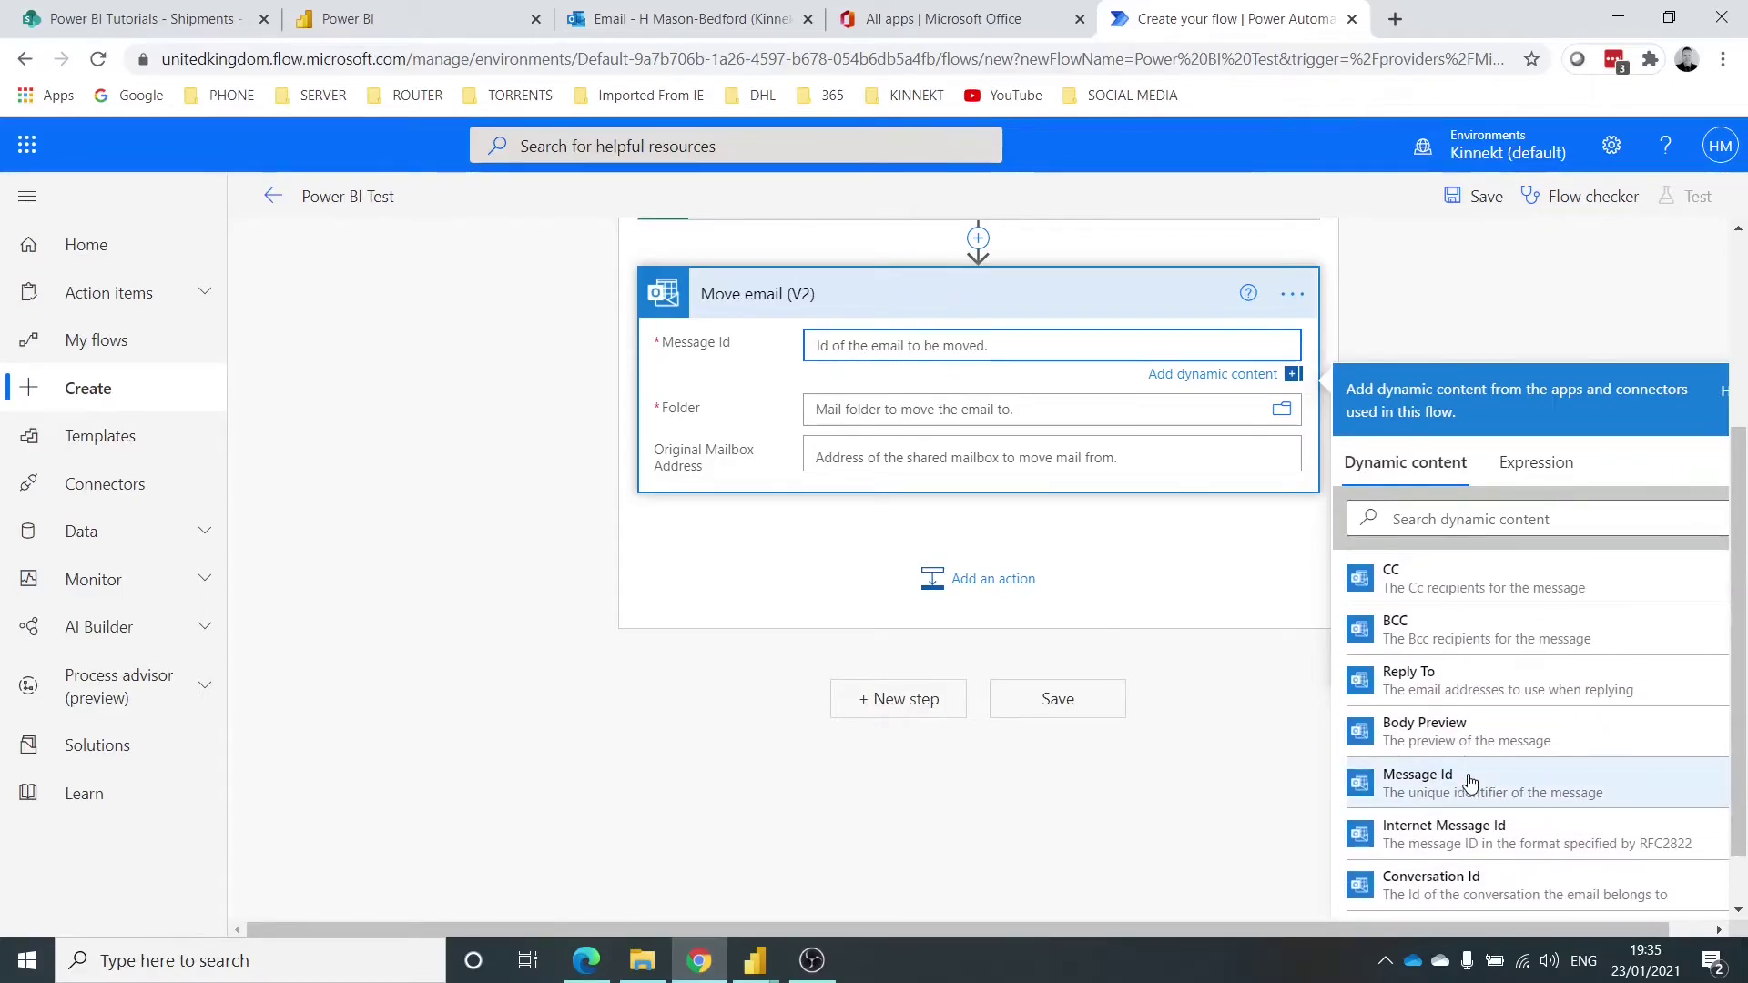
click(1470, 776)
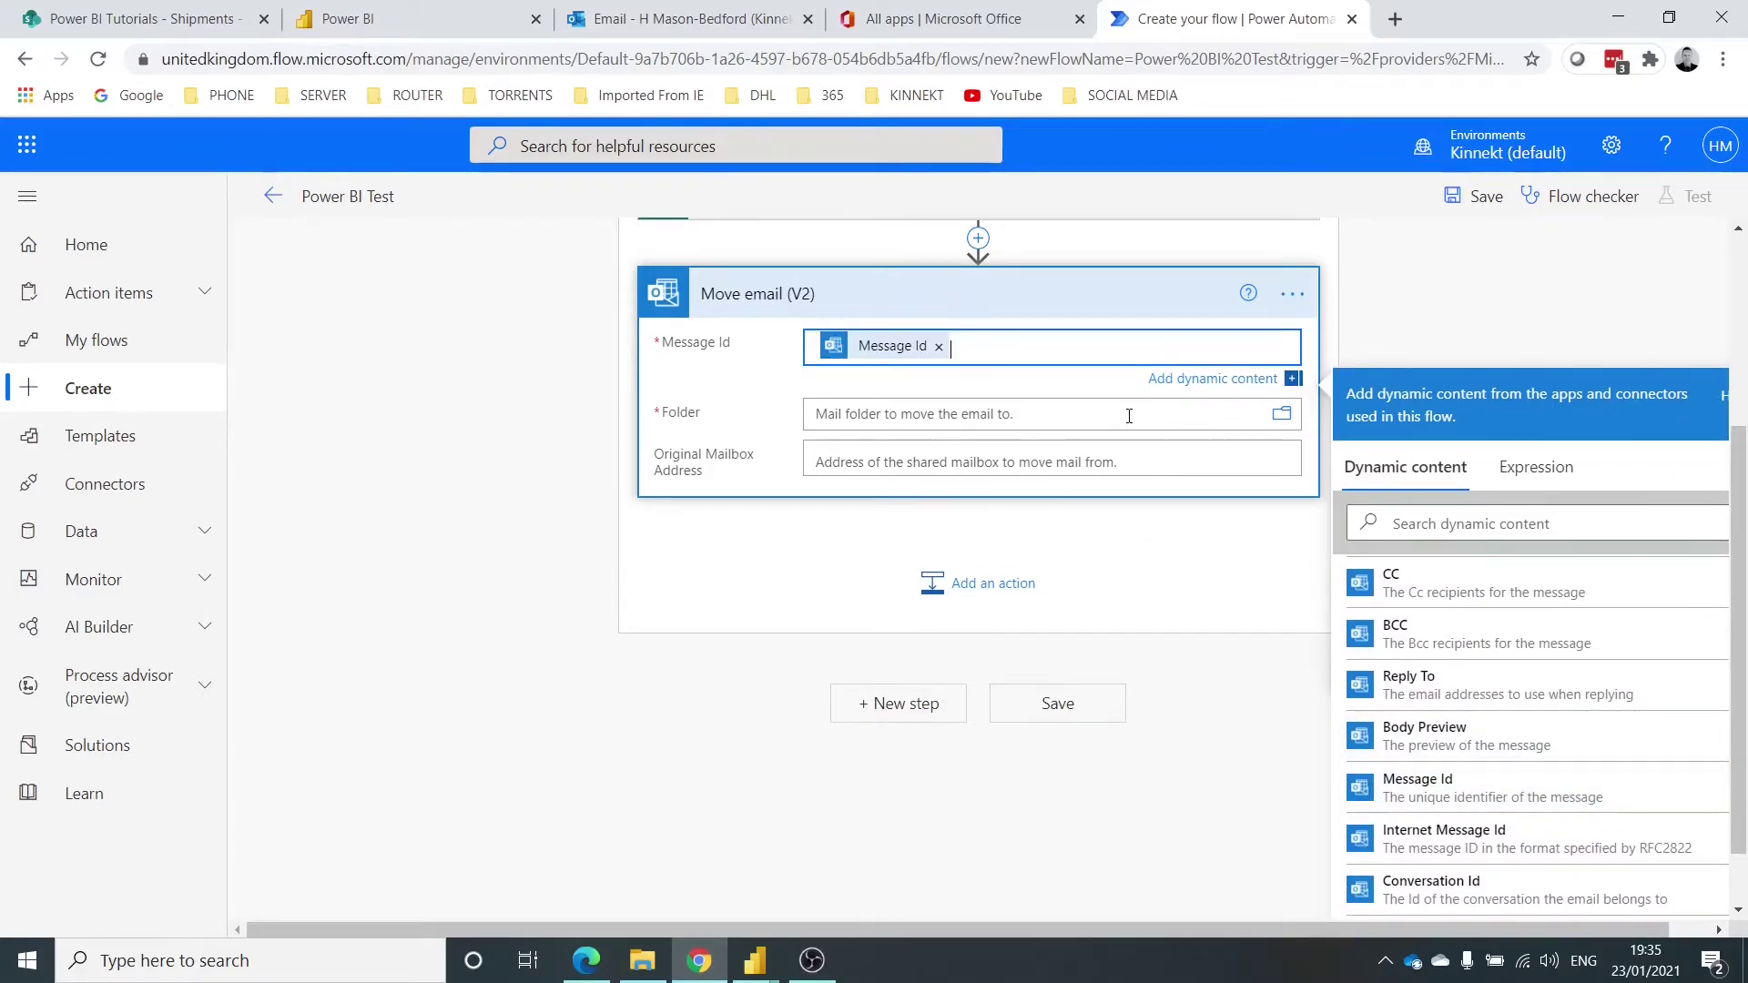
Set the destination folder to Deleted Items
click(1282, 414)
click(1282, 415)
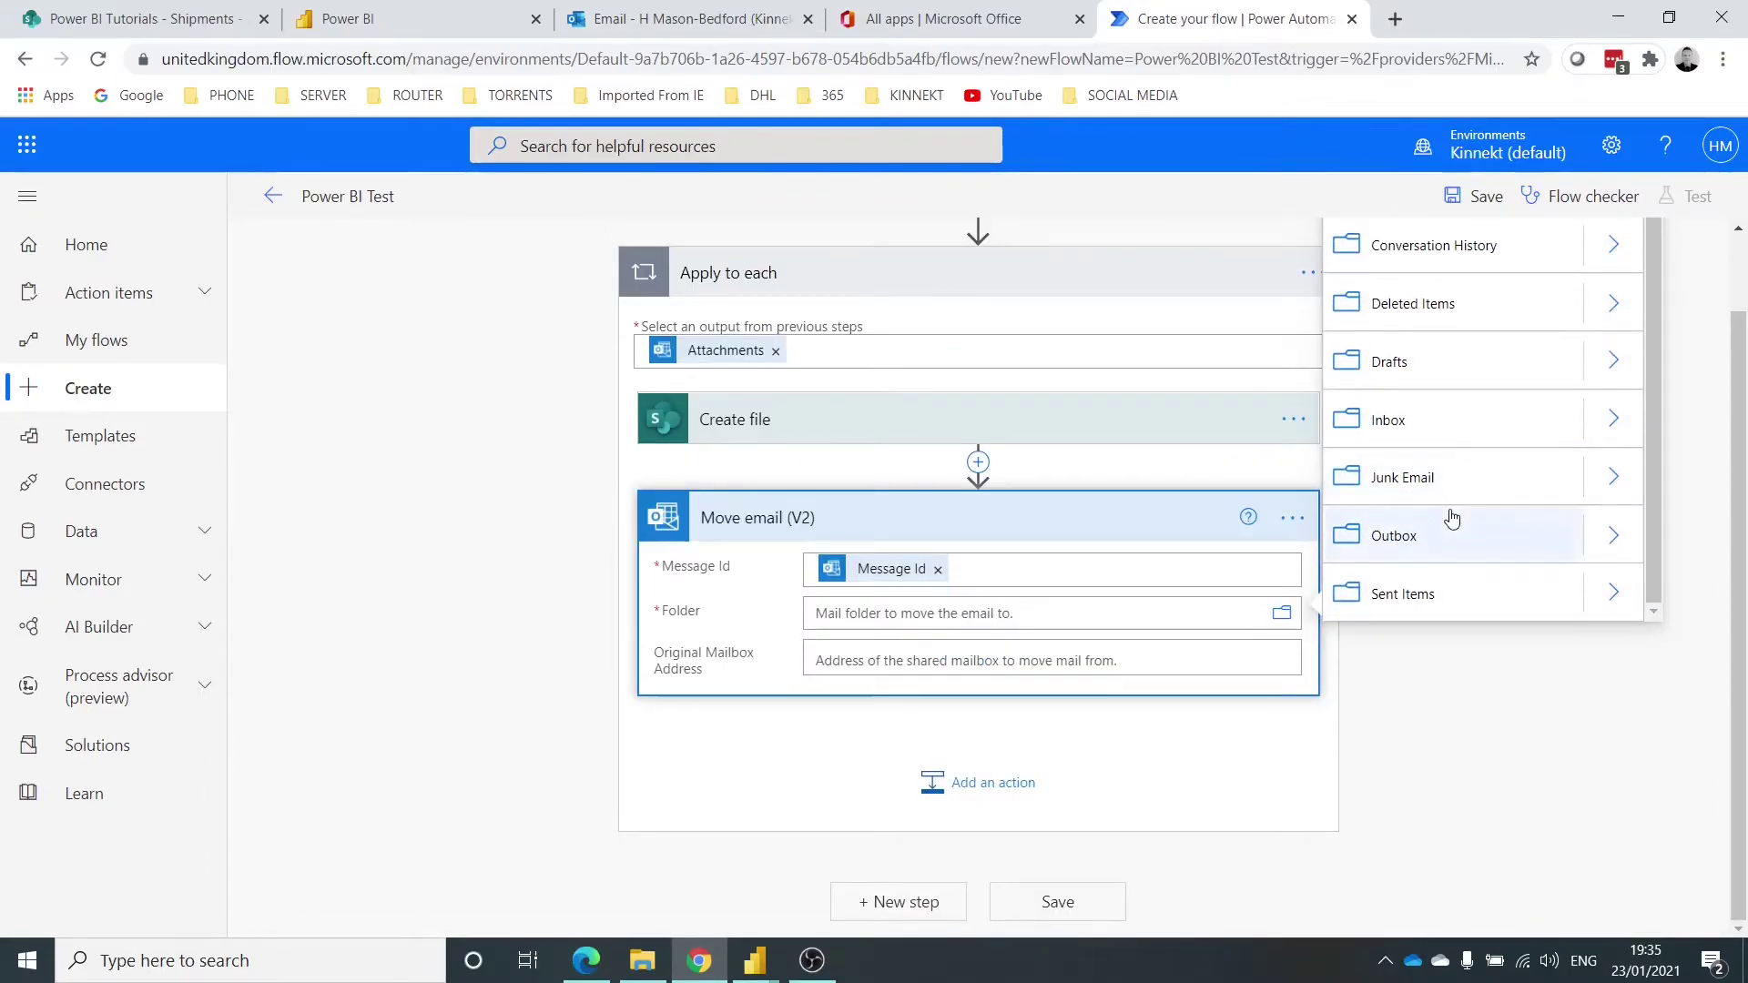
click(1430, 312)
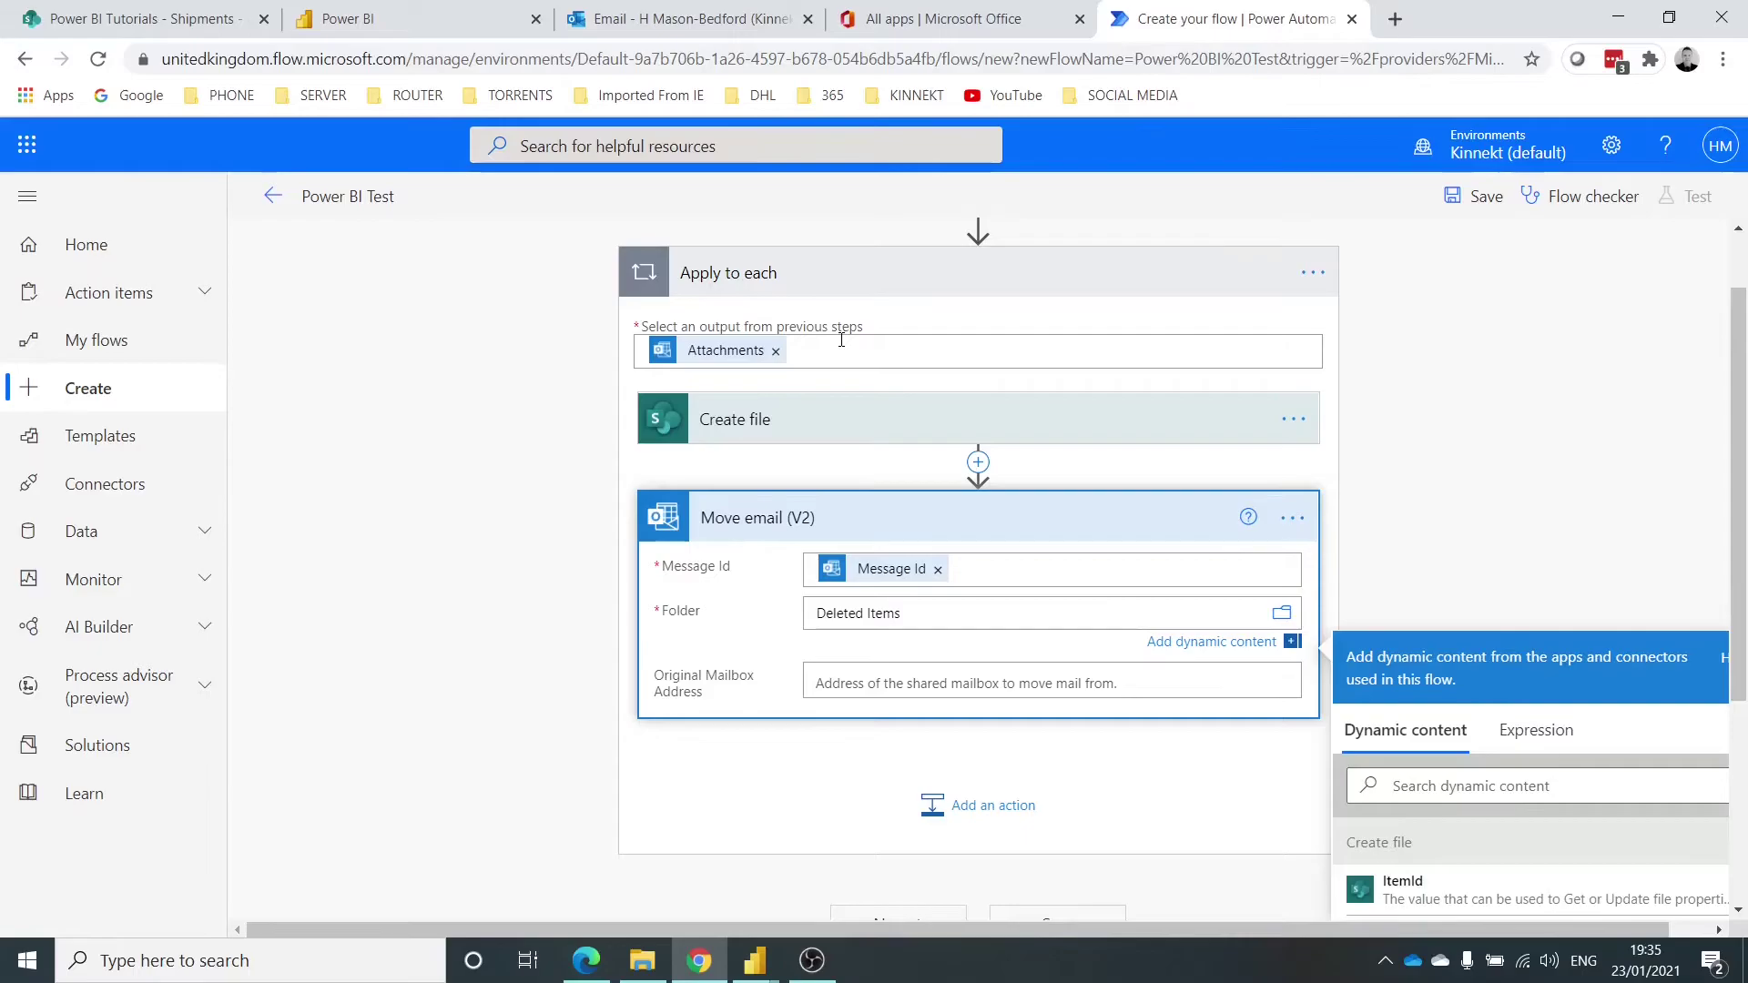
Run the Flow checker to confirm no errors, then save the flow
click(1560, 202)
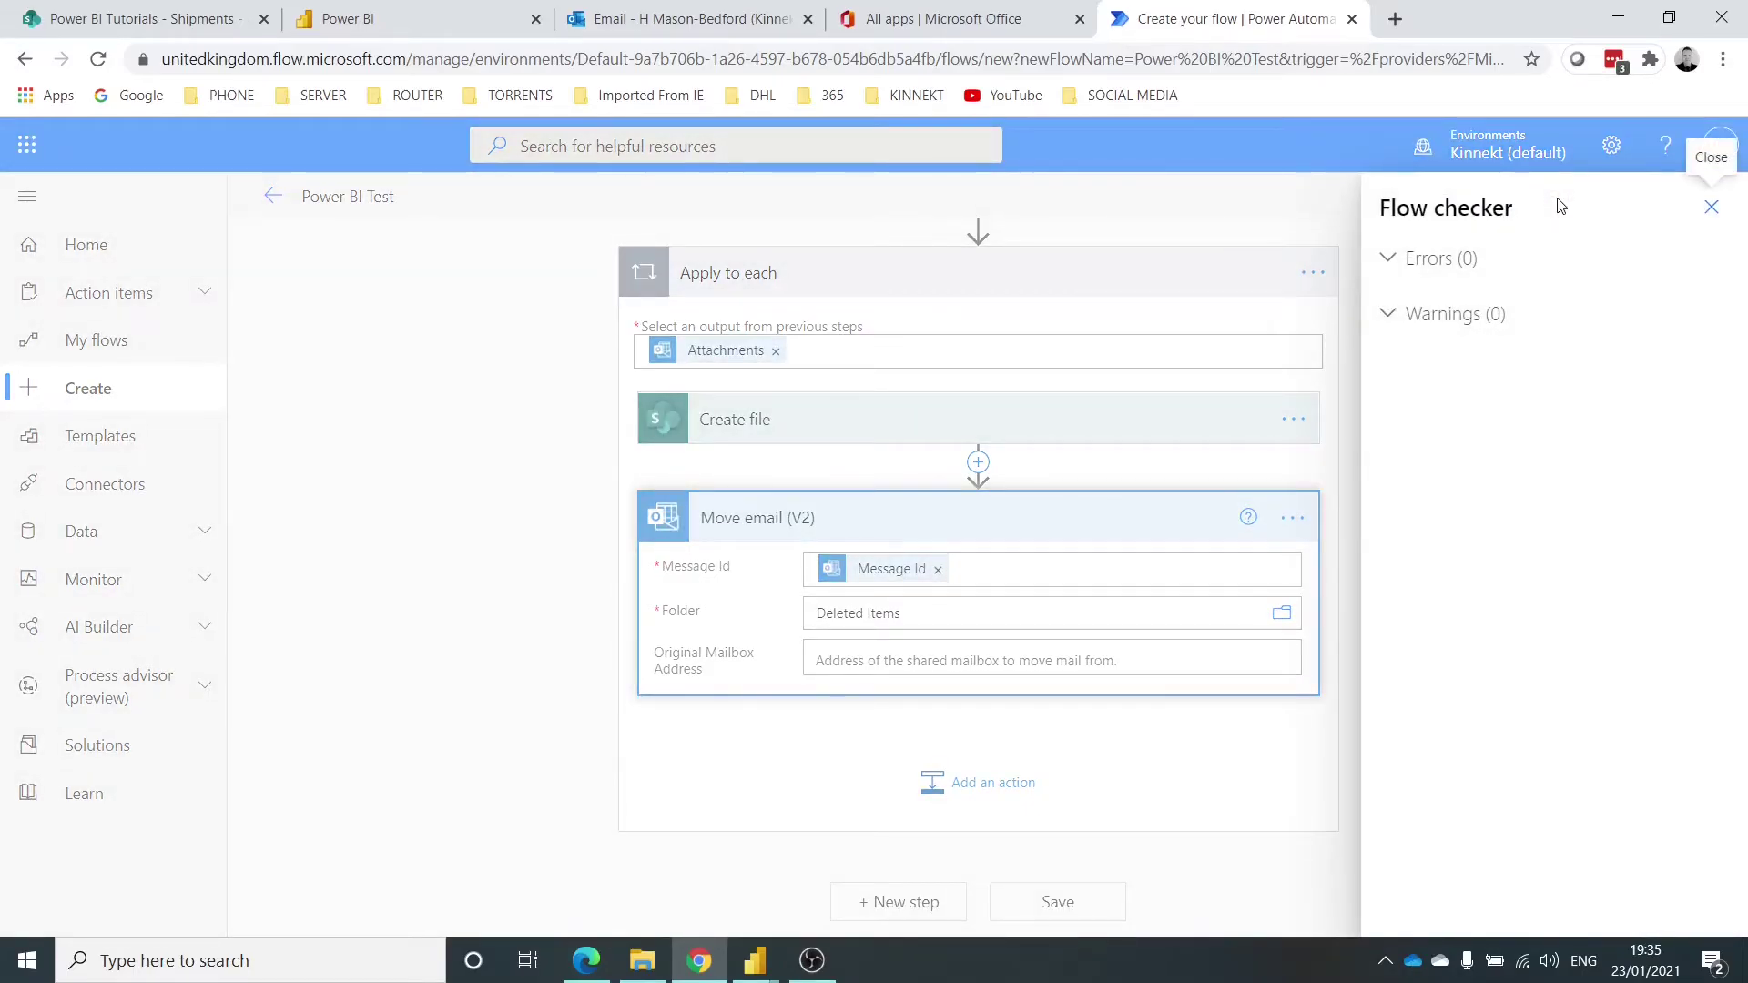
key(Escape)
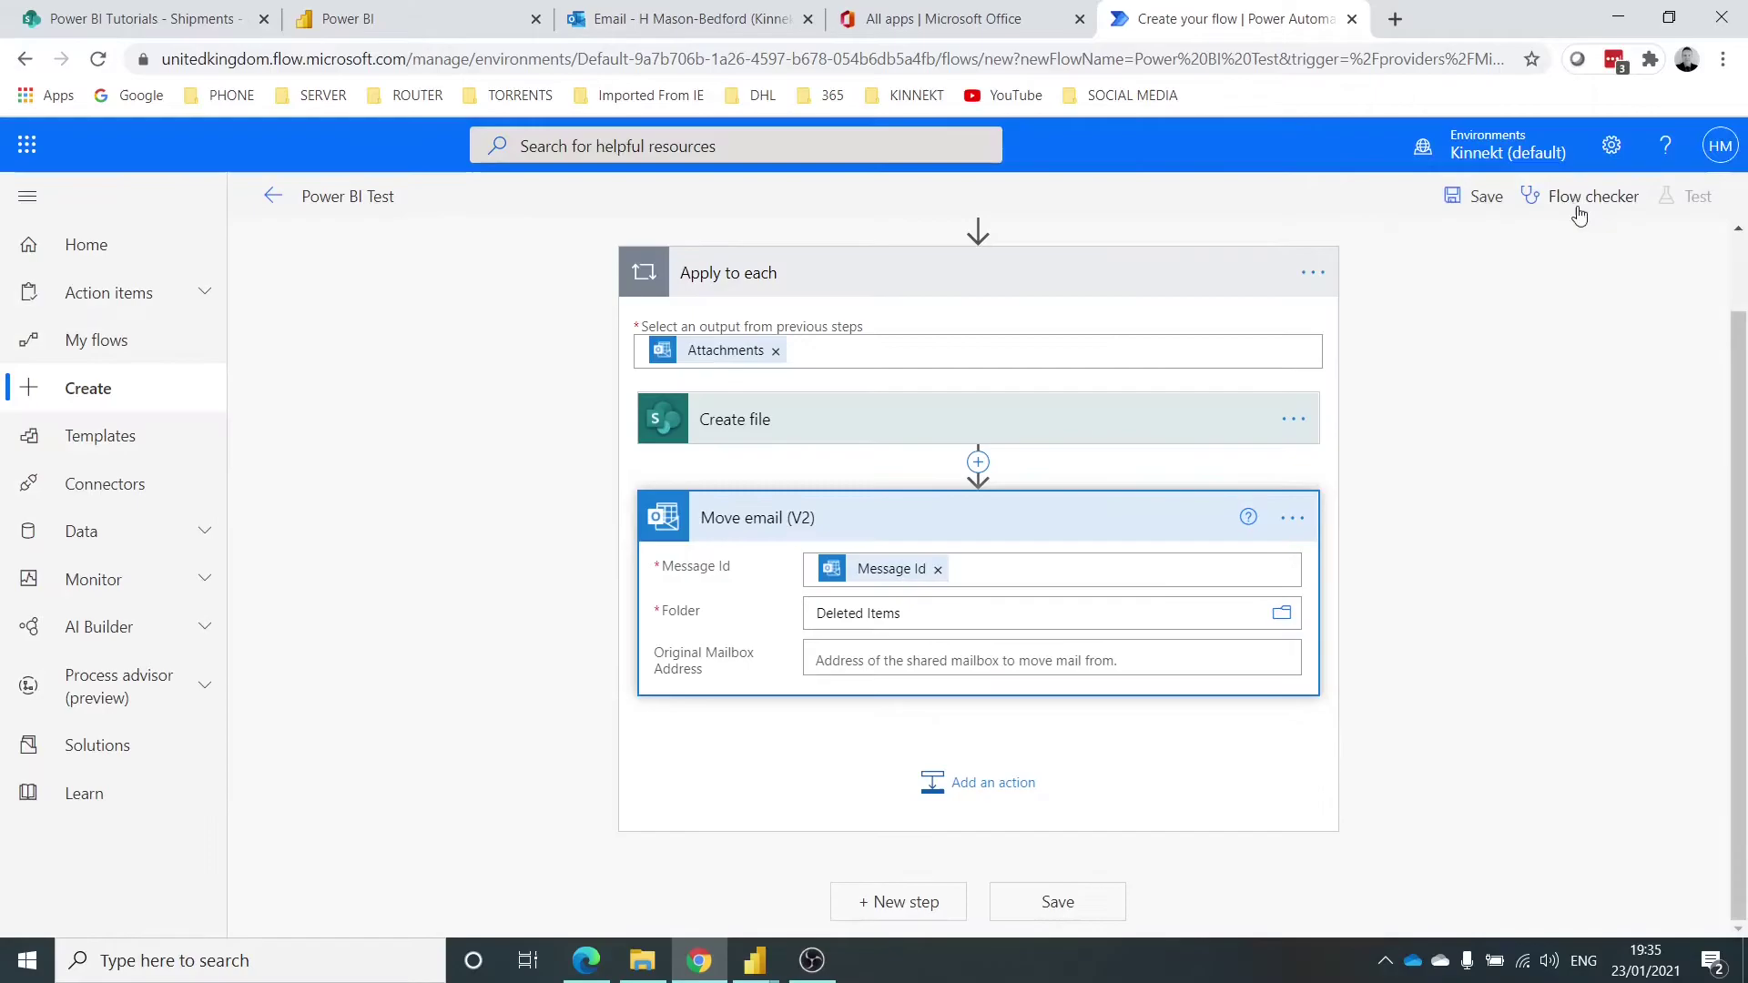
click(1490, 195)
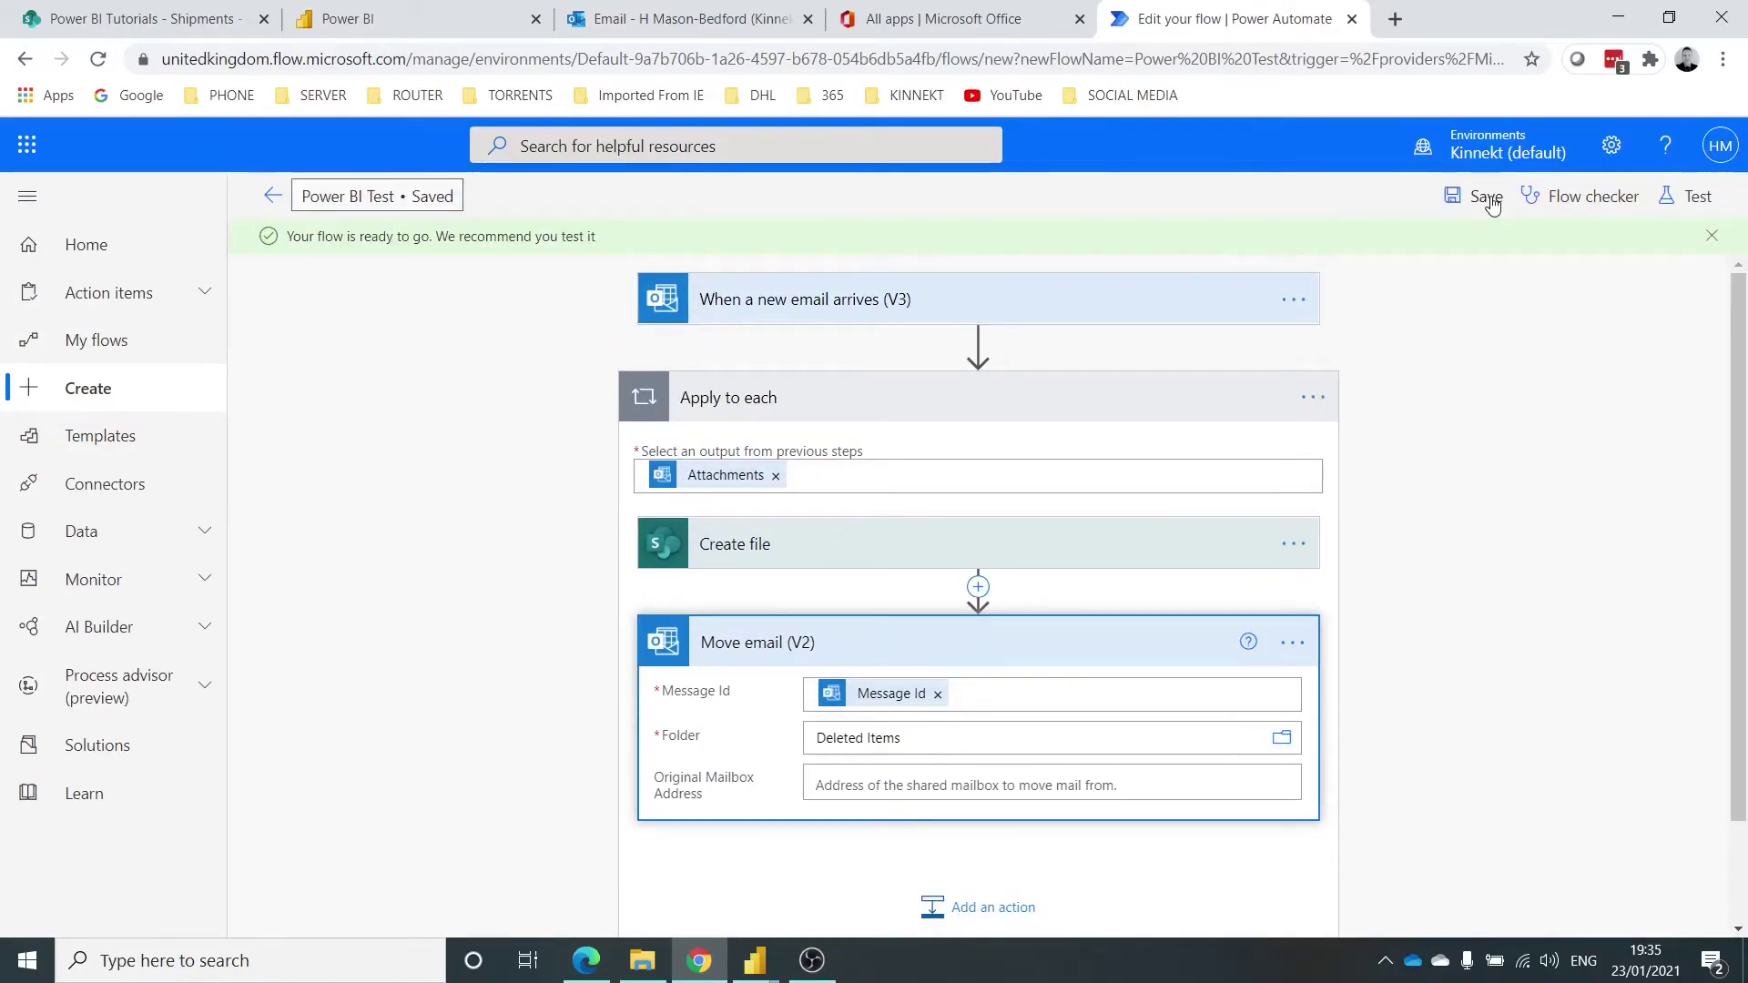
Return to the Power BI Test details page and permanently dismiss the ready-to-go notice
click(273, 195)
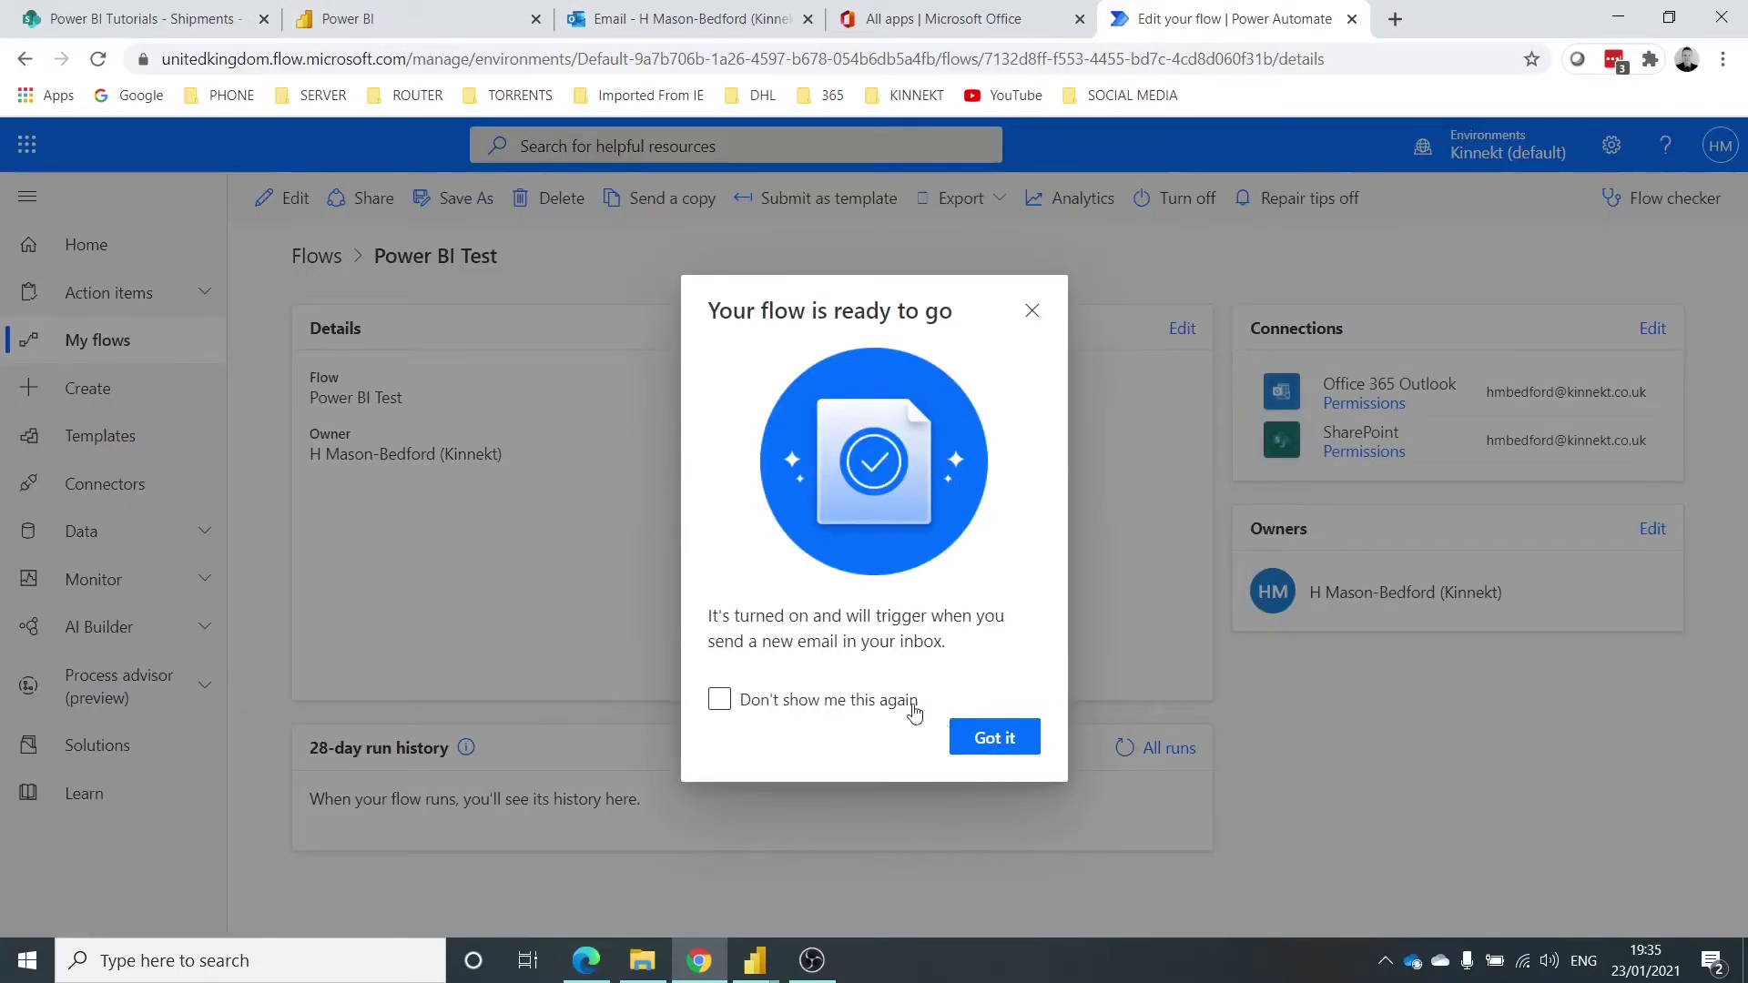
click(742, 709)
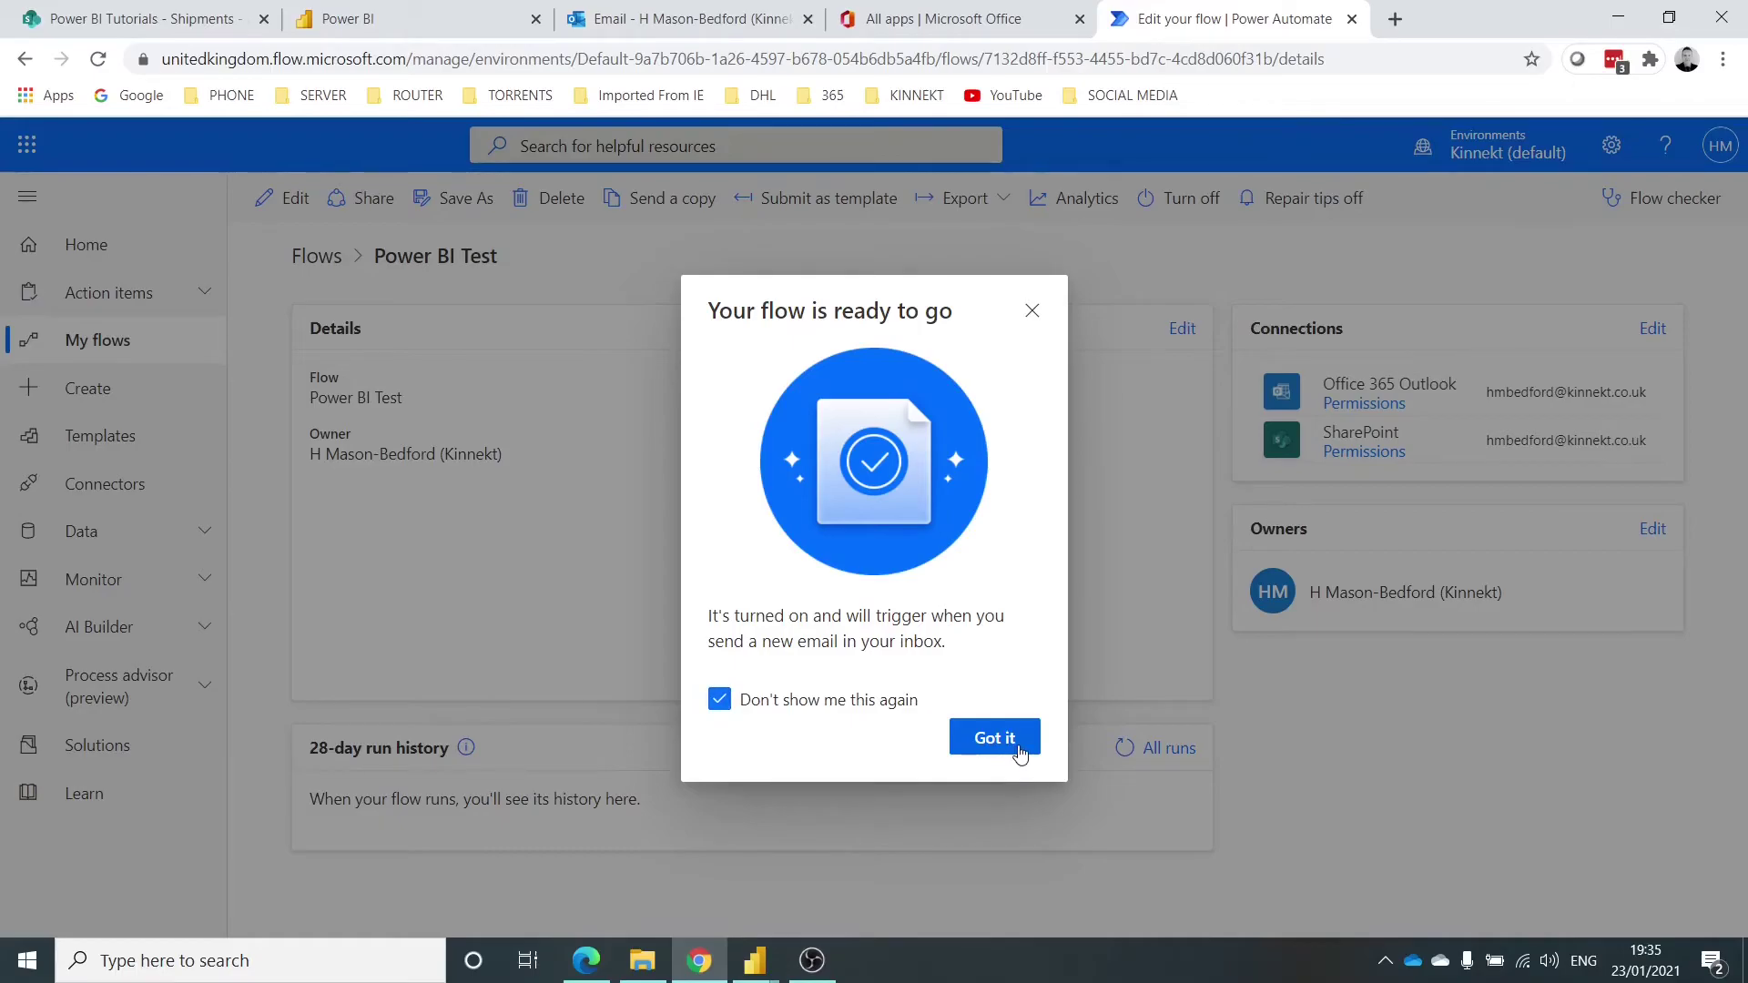
click(995, 738)
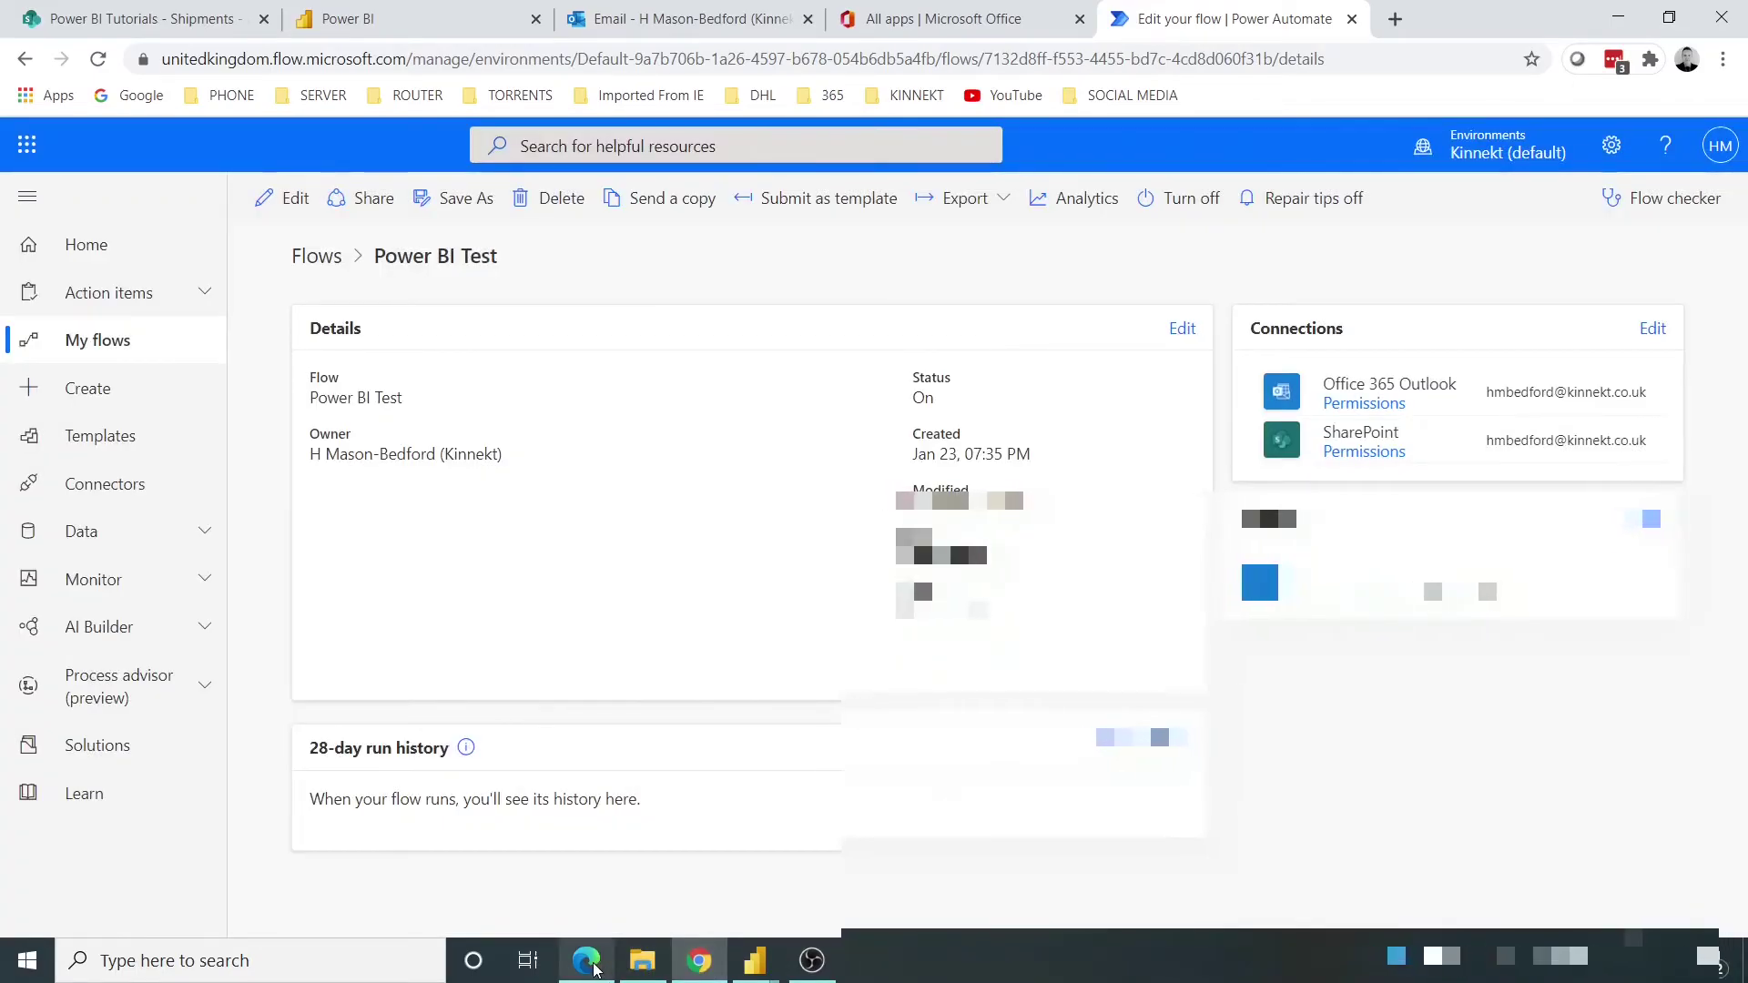
Check the inbox, then refresh the flow's run history so the test run appears
click(586, 960)
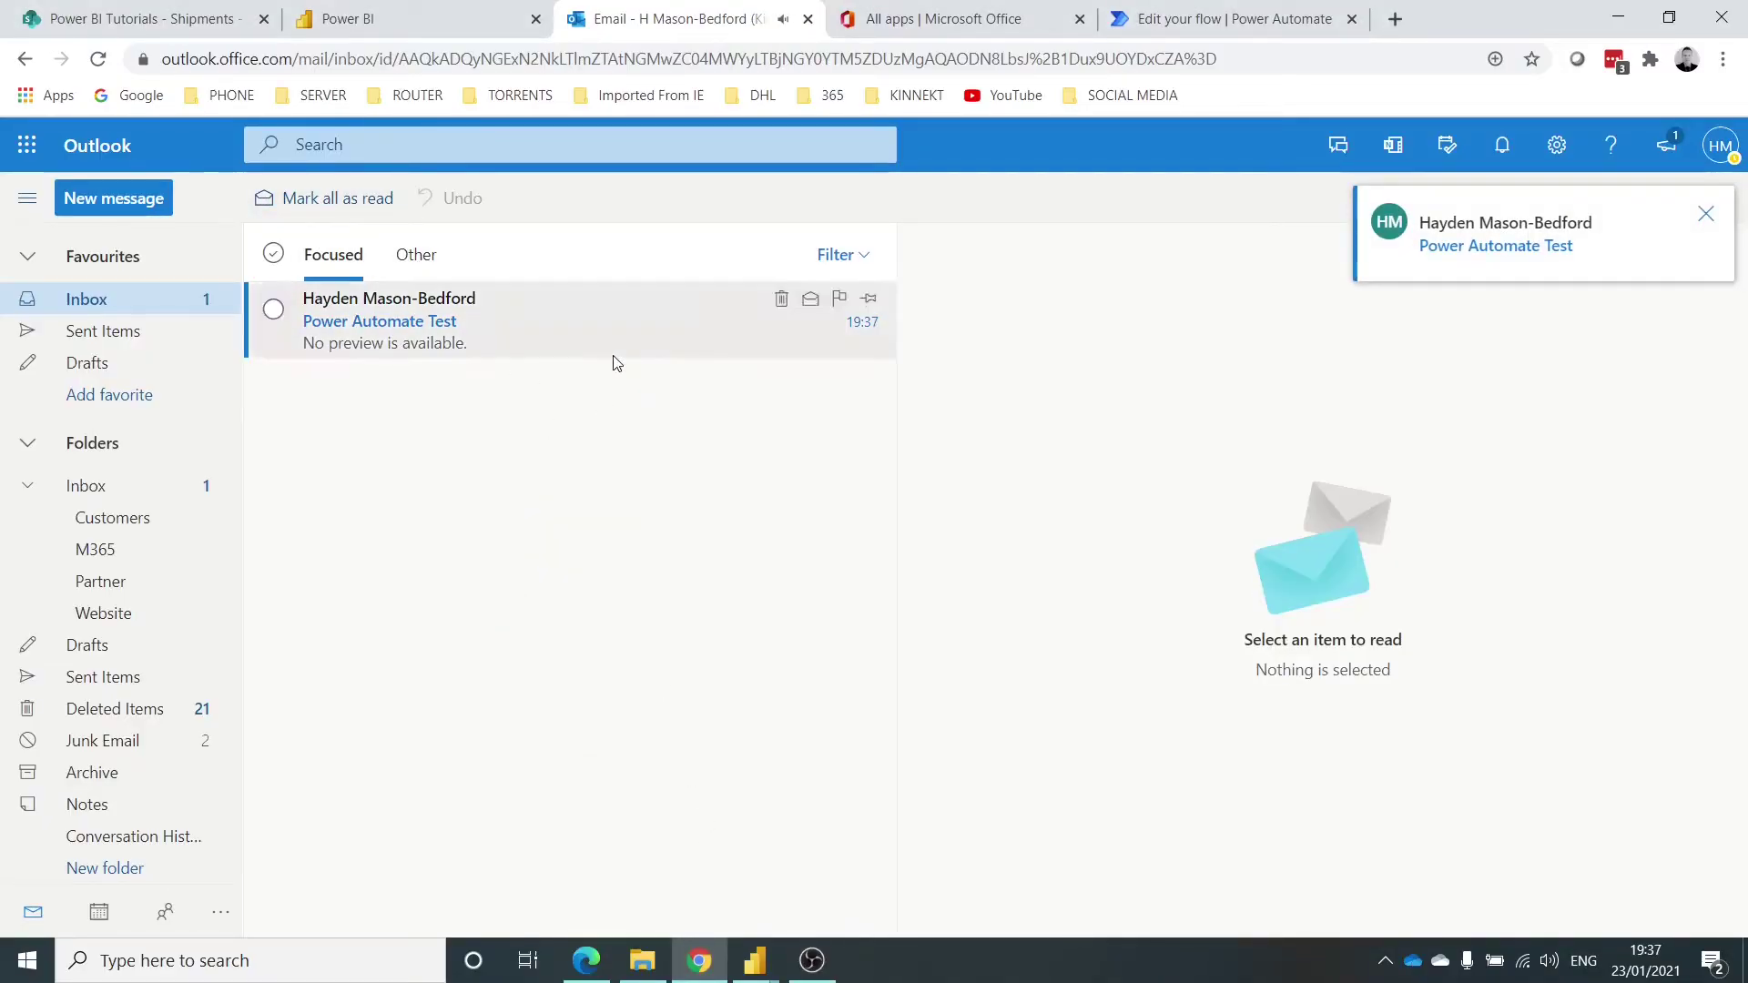
key(Delete)
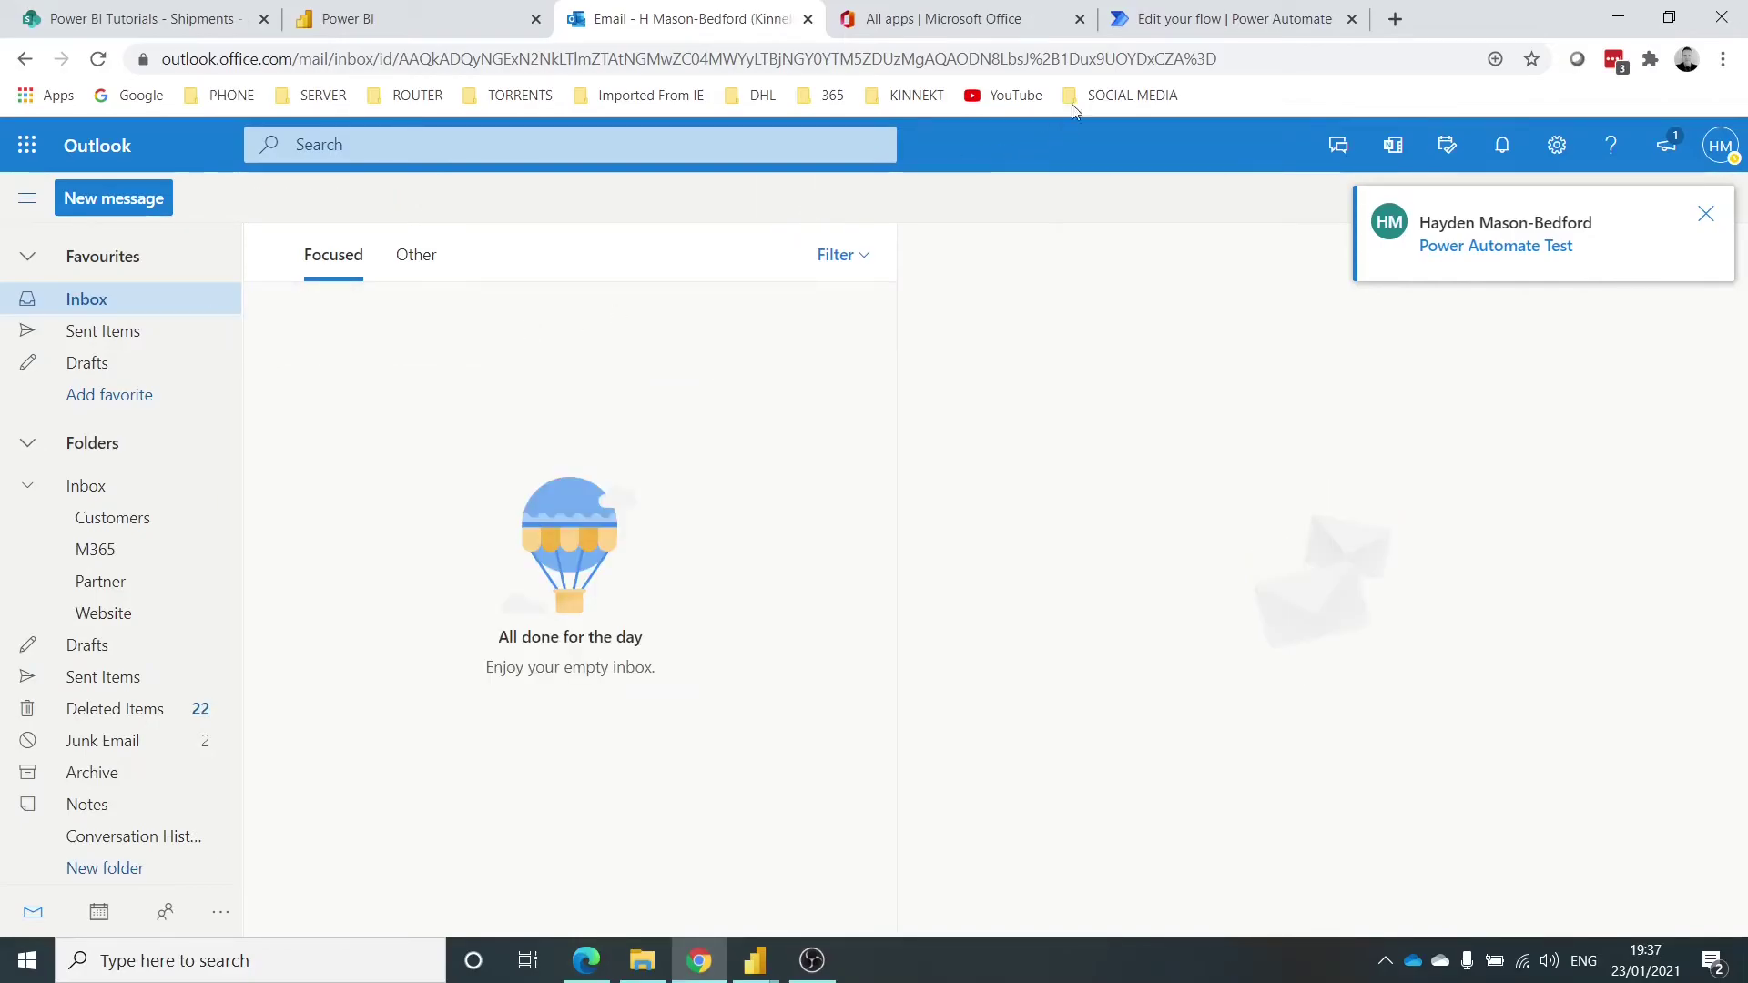
click(1220, 18)
click(1122, 749)
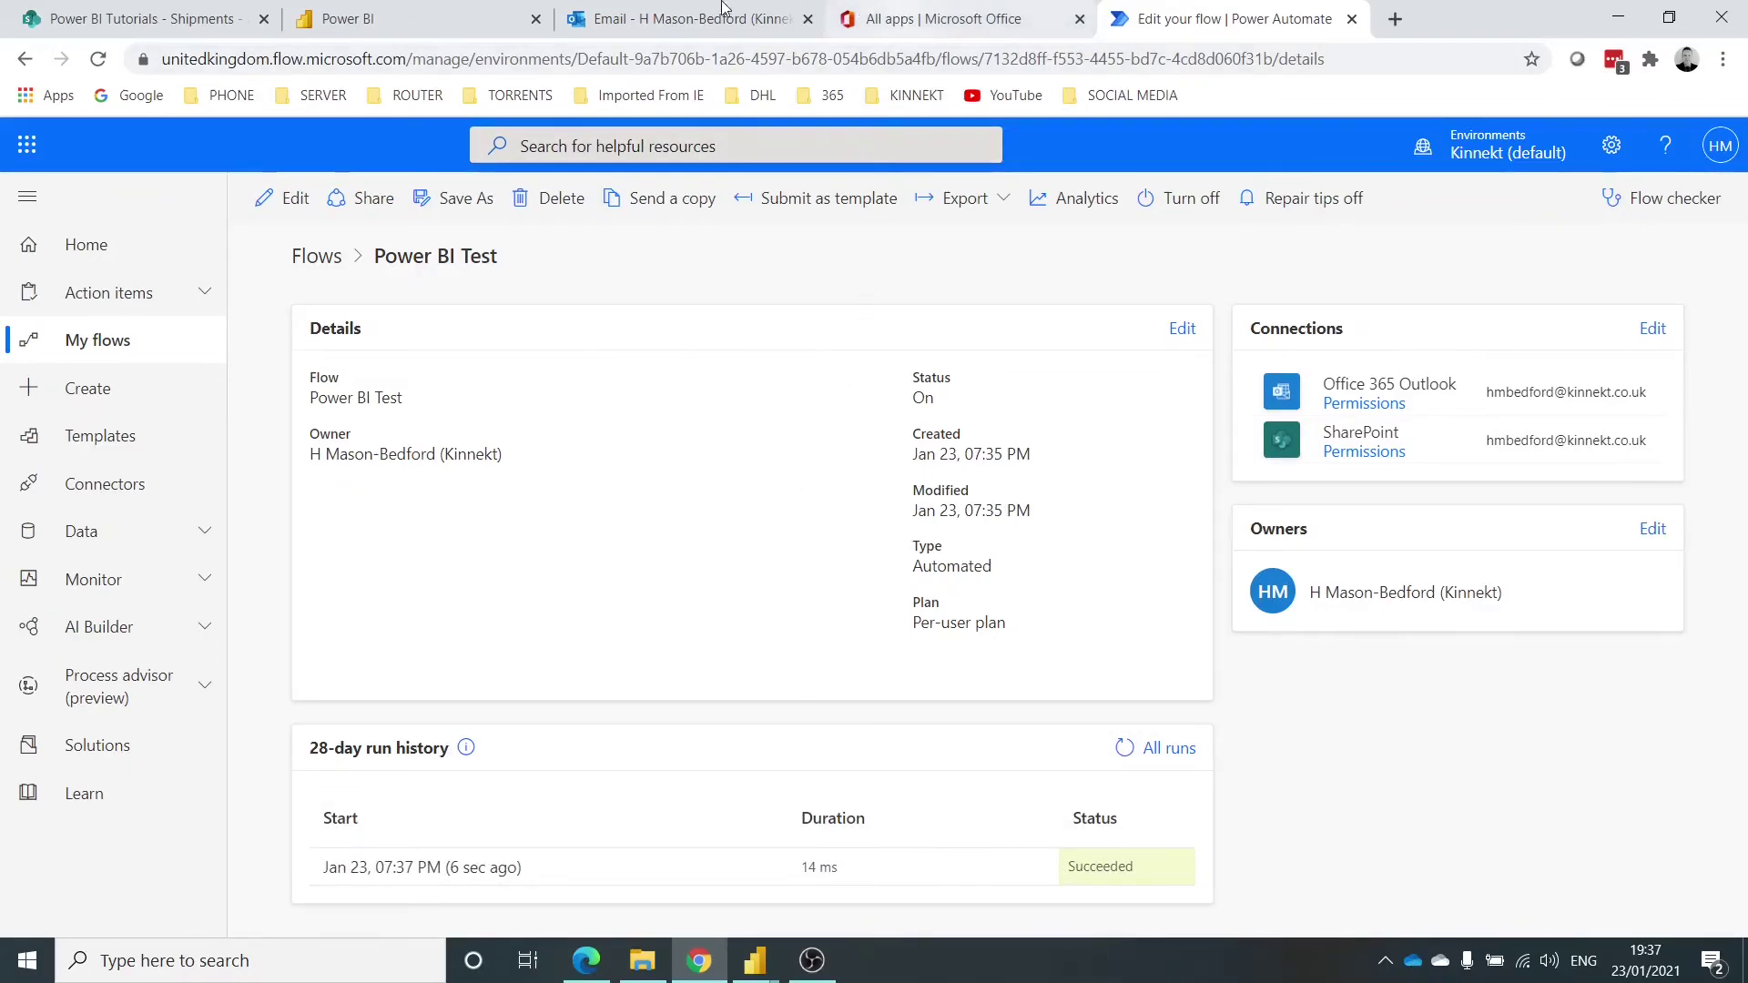
Confirm the Power Automate Test email sits in Deleted Items, then view the SharePoint Shipments folder
click(683, 18)
click(123, 709)
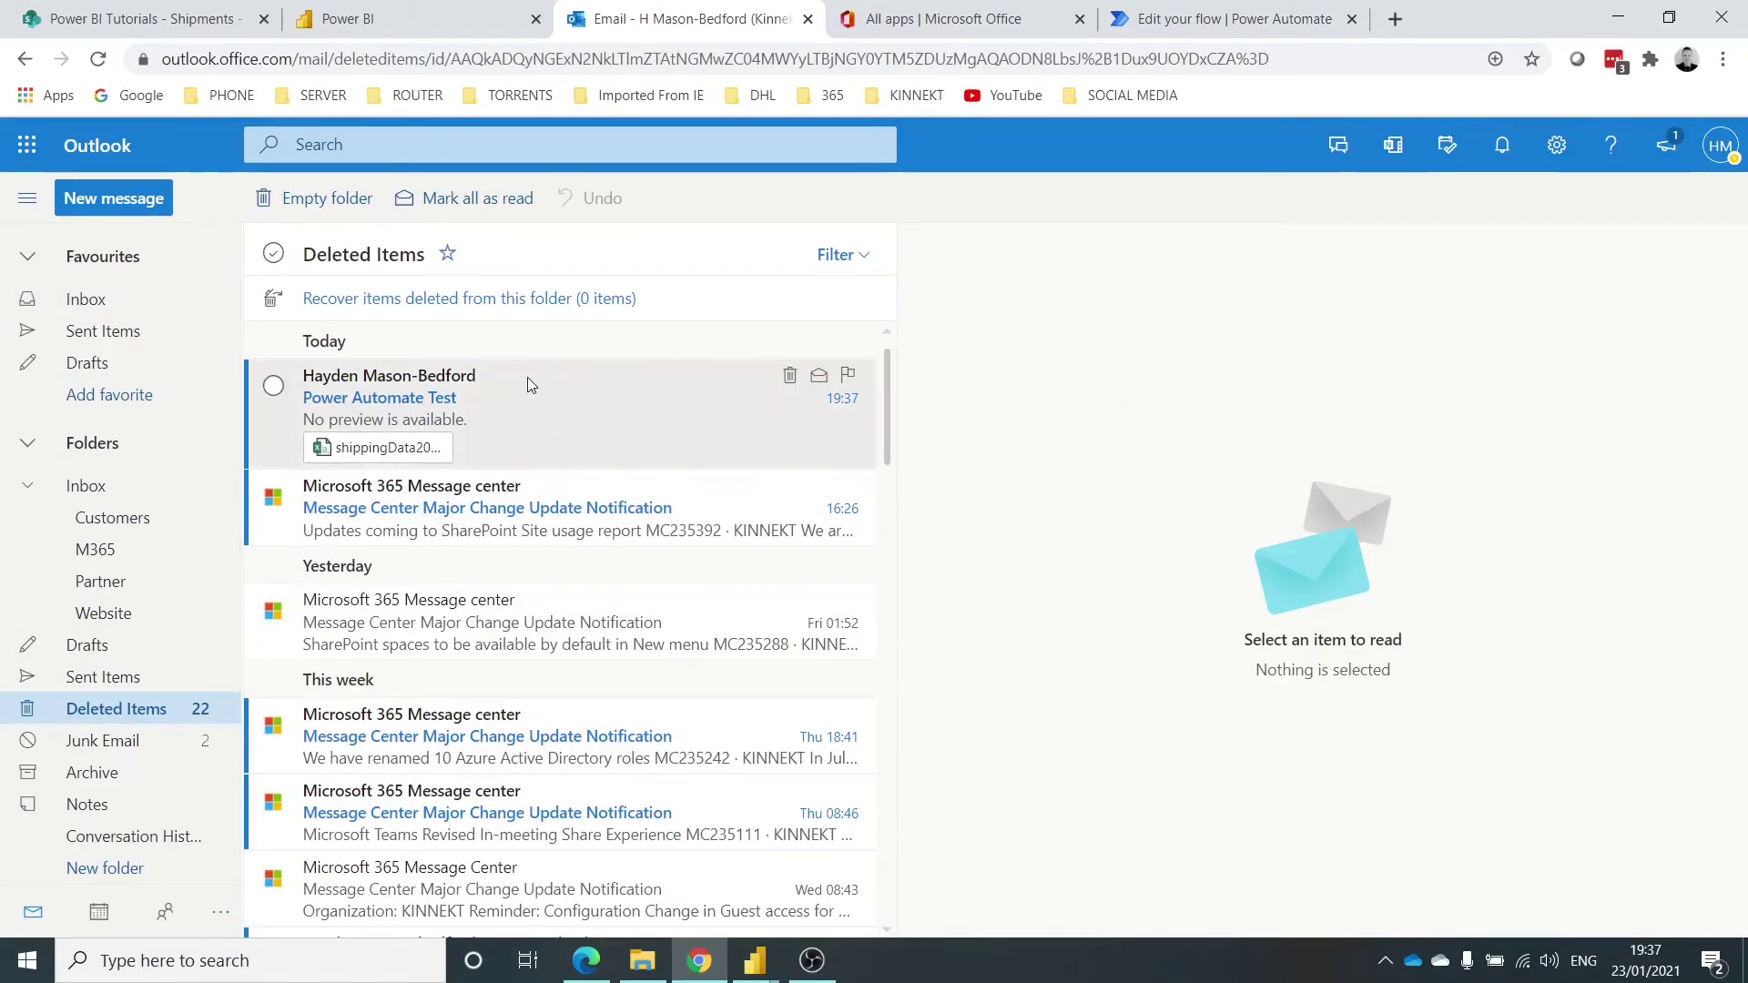
click(673, 414)
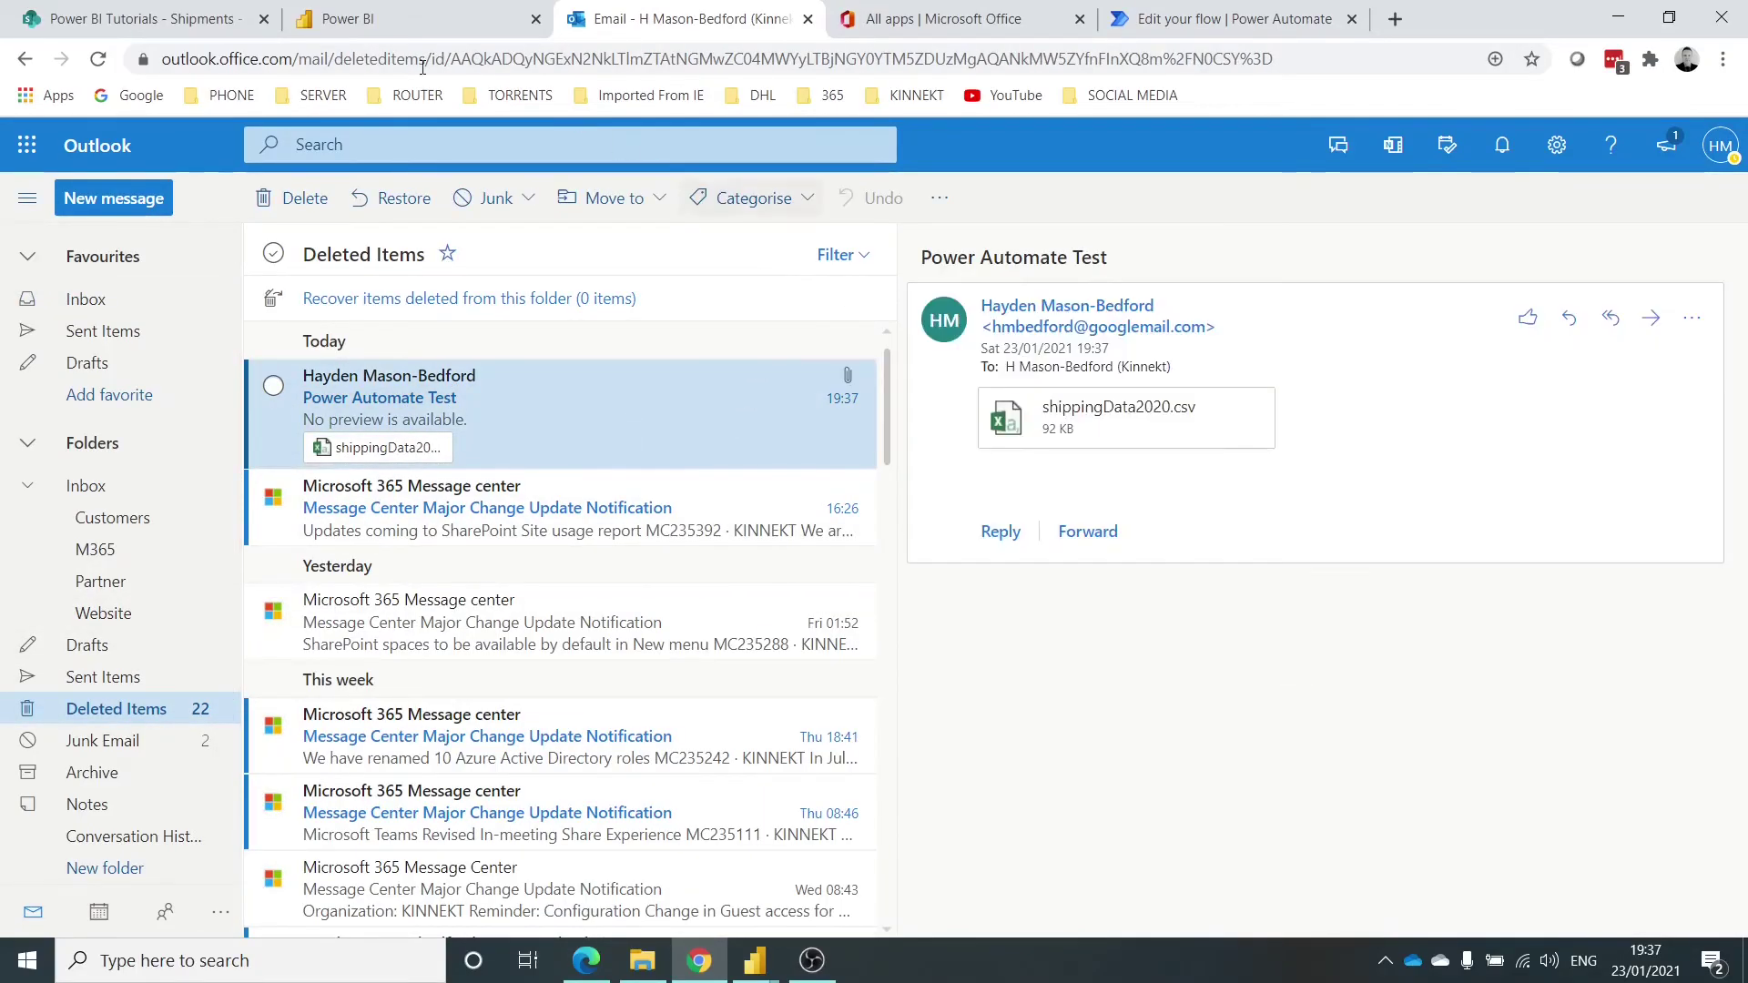
click(136, 18)
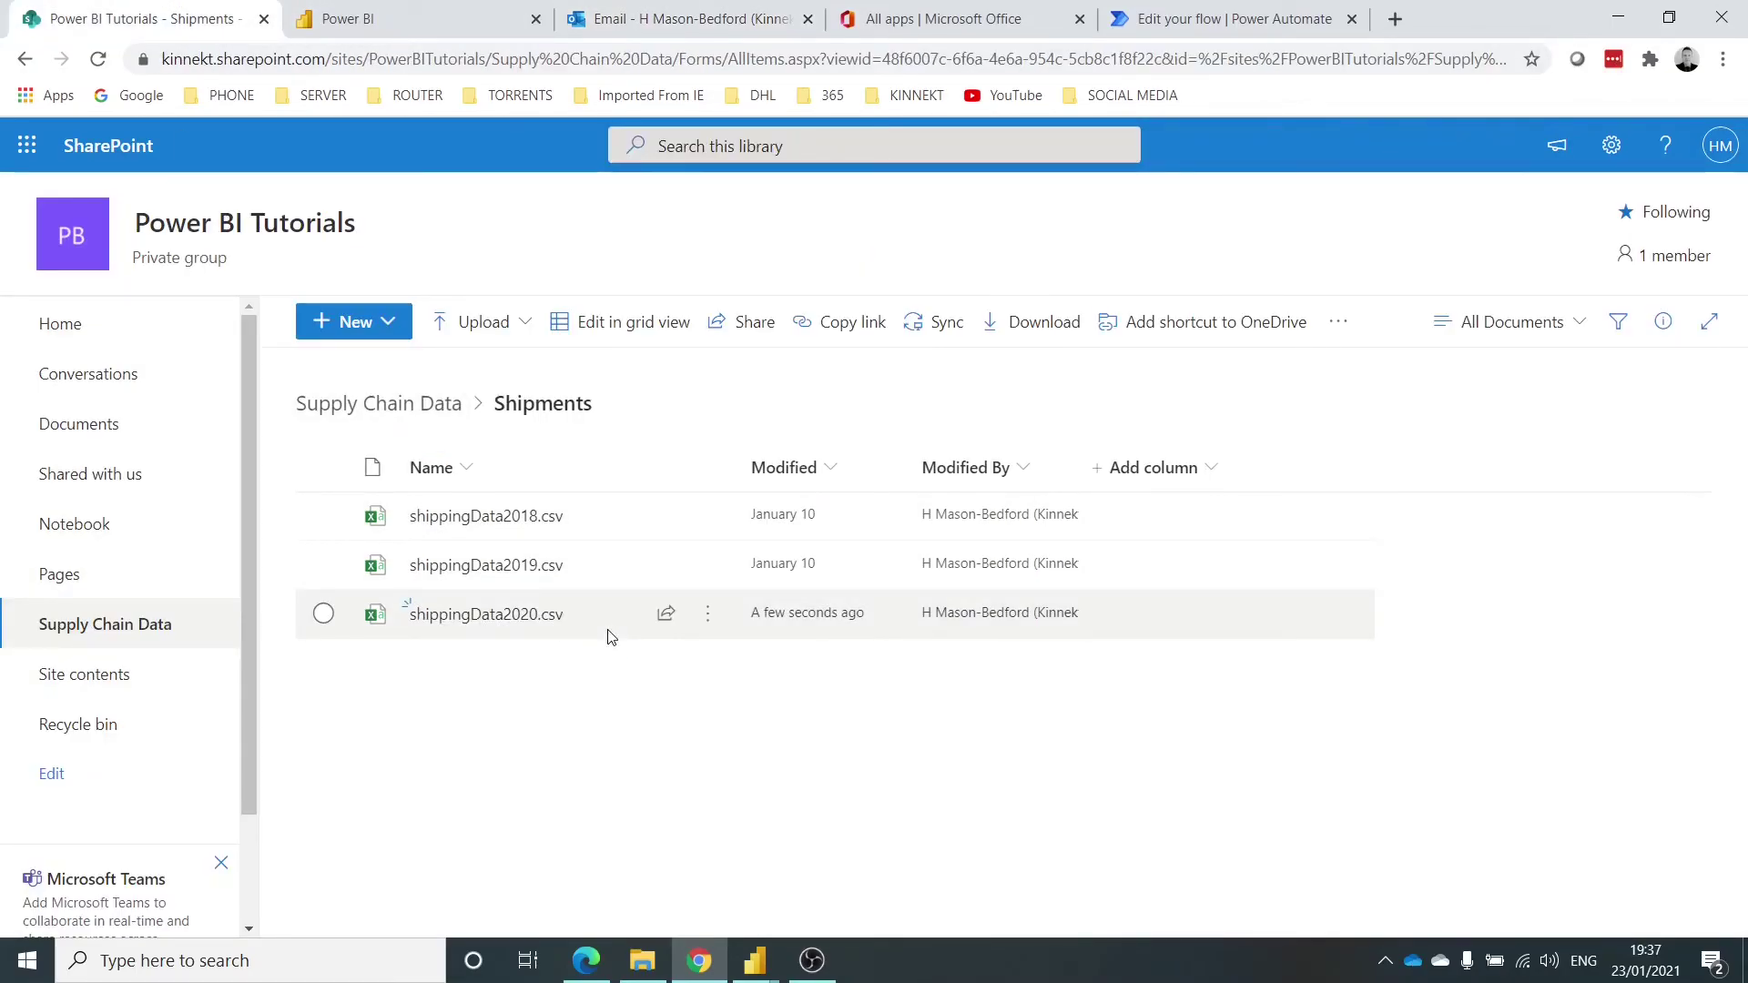